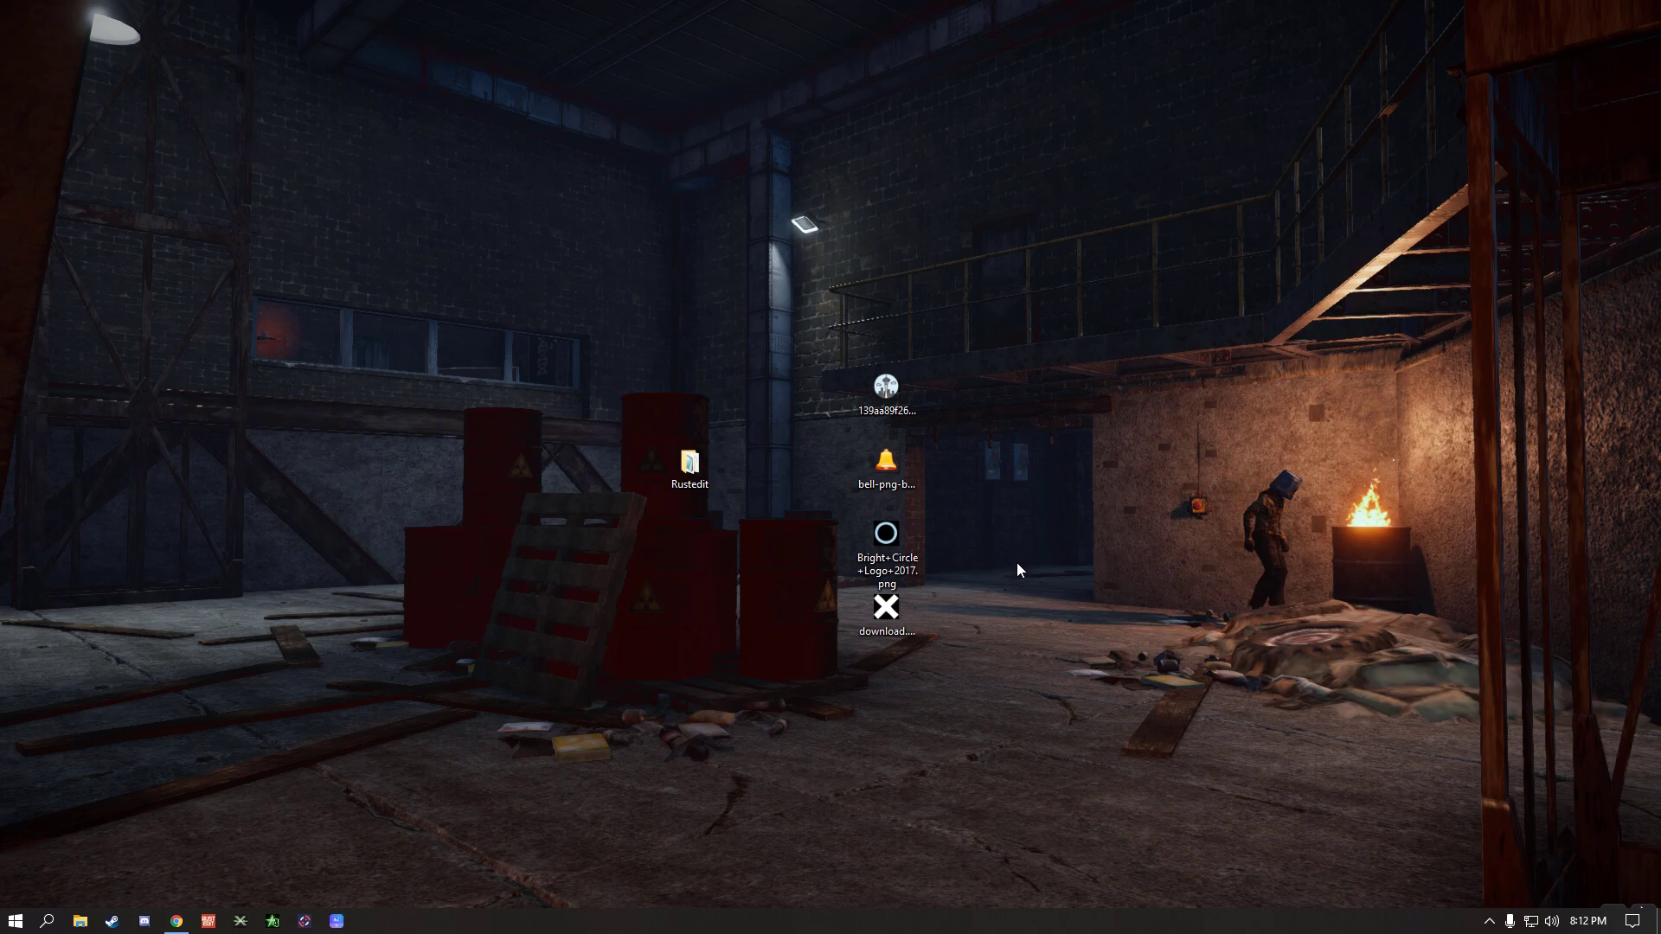
left_click_drag(571, 351, 1044, 681)
left_click_drag(779, 331, 989, 708)
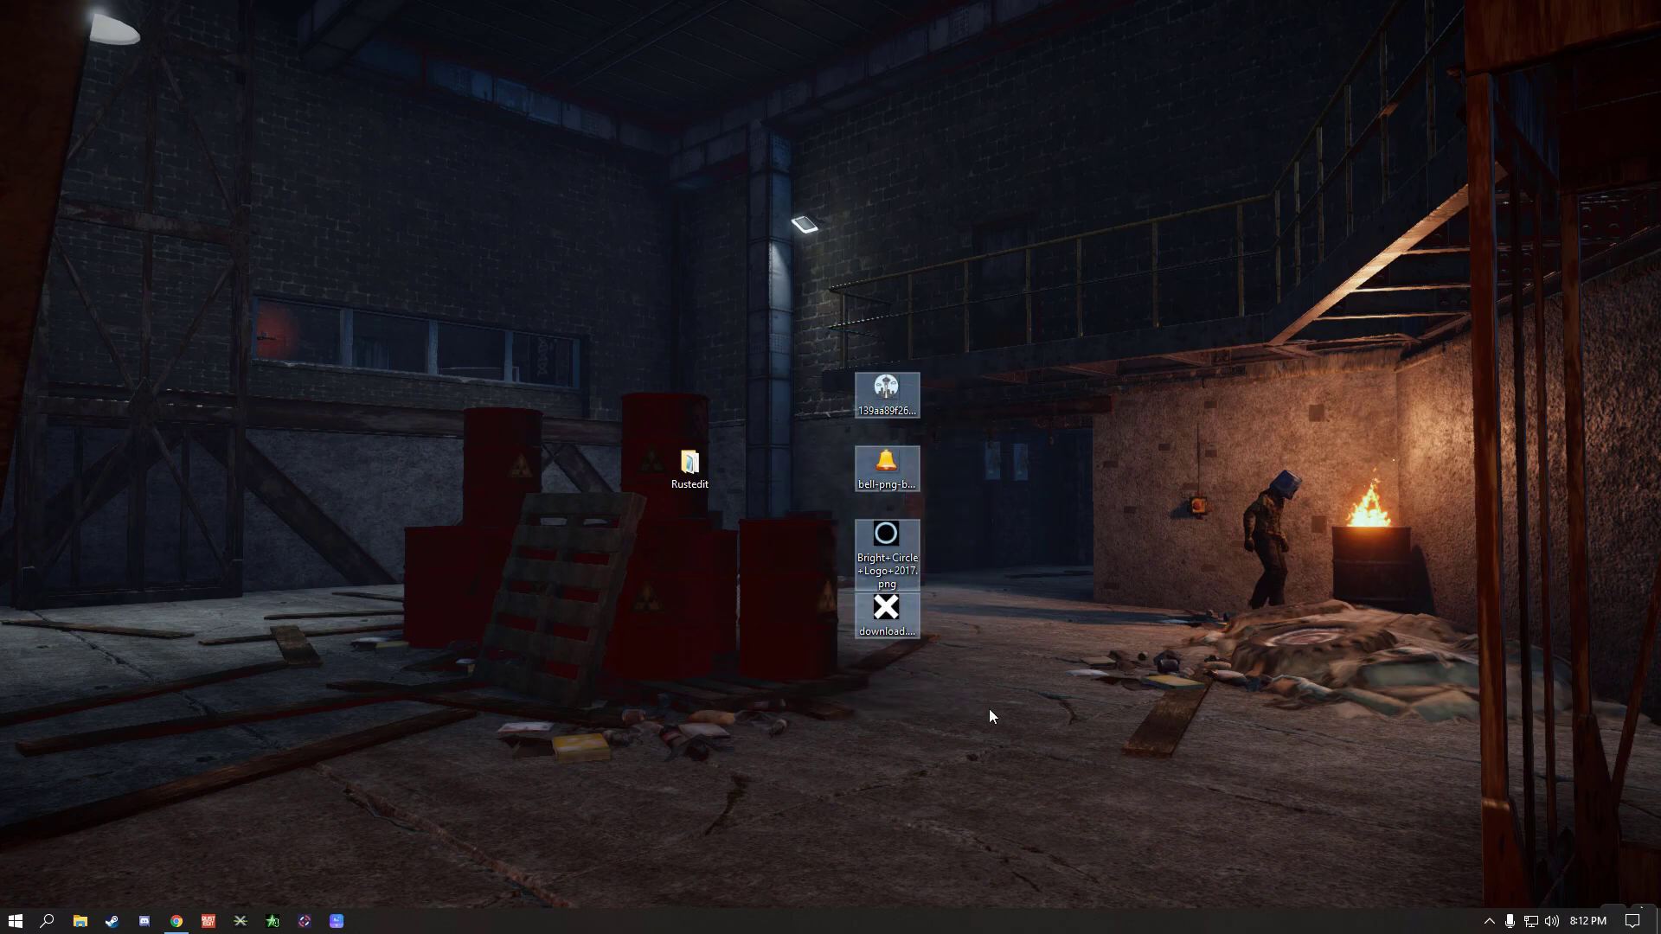
left_click(1074, 658)
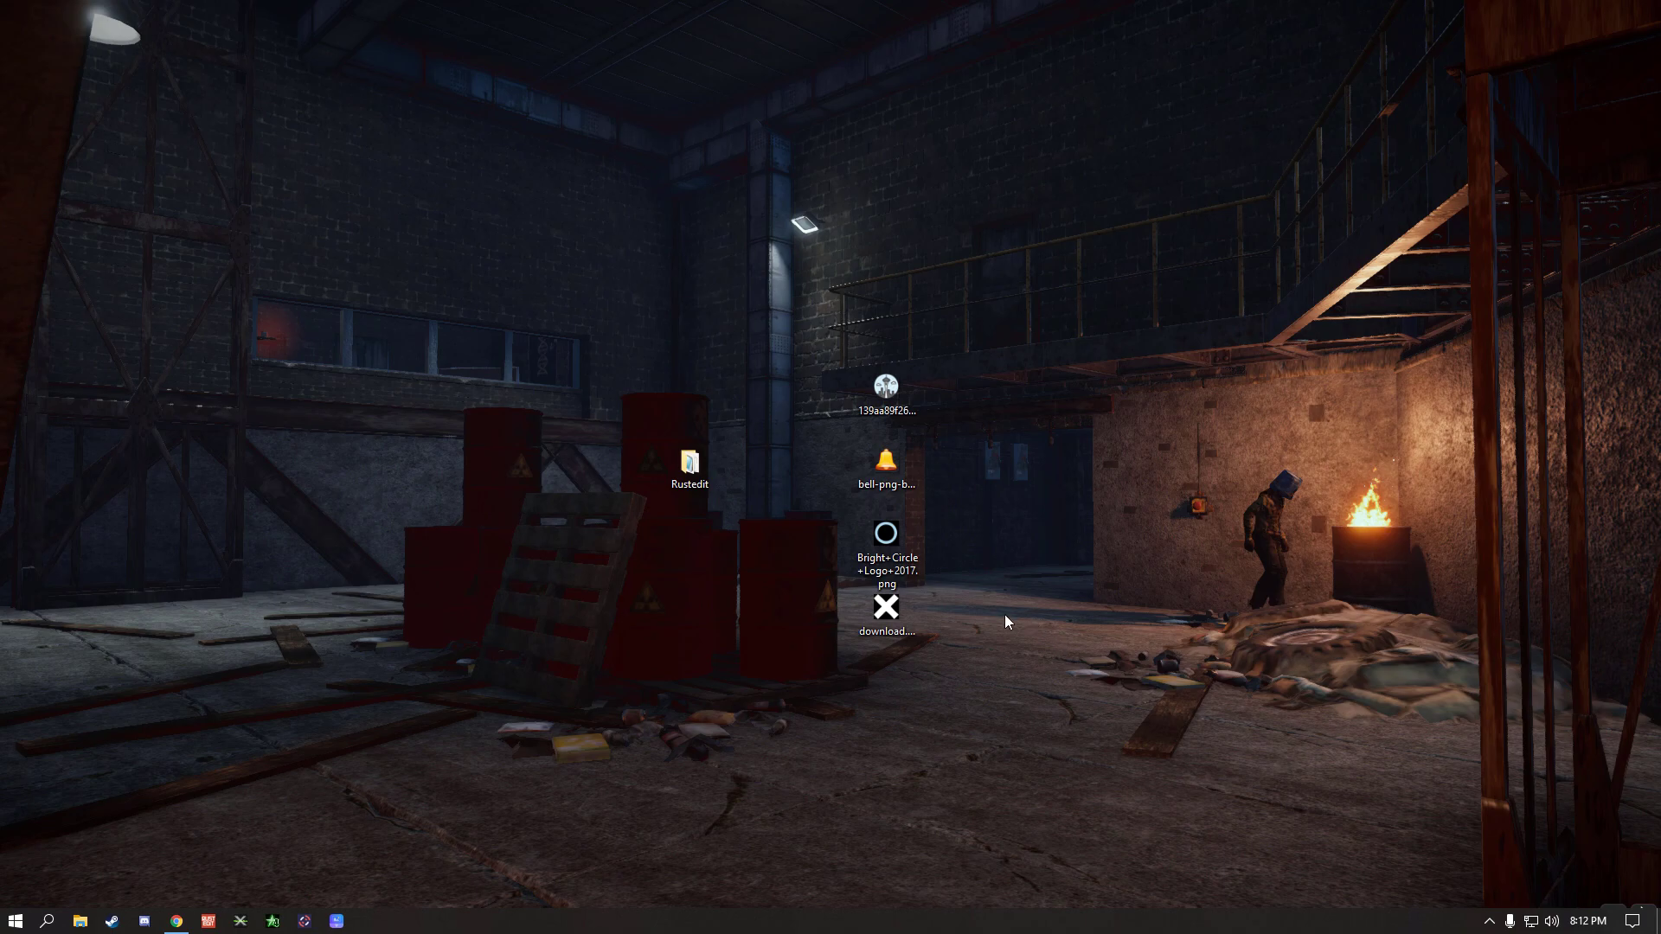
left_click(888, 396)
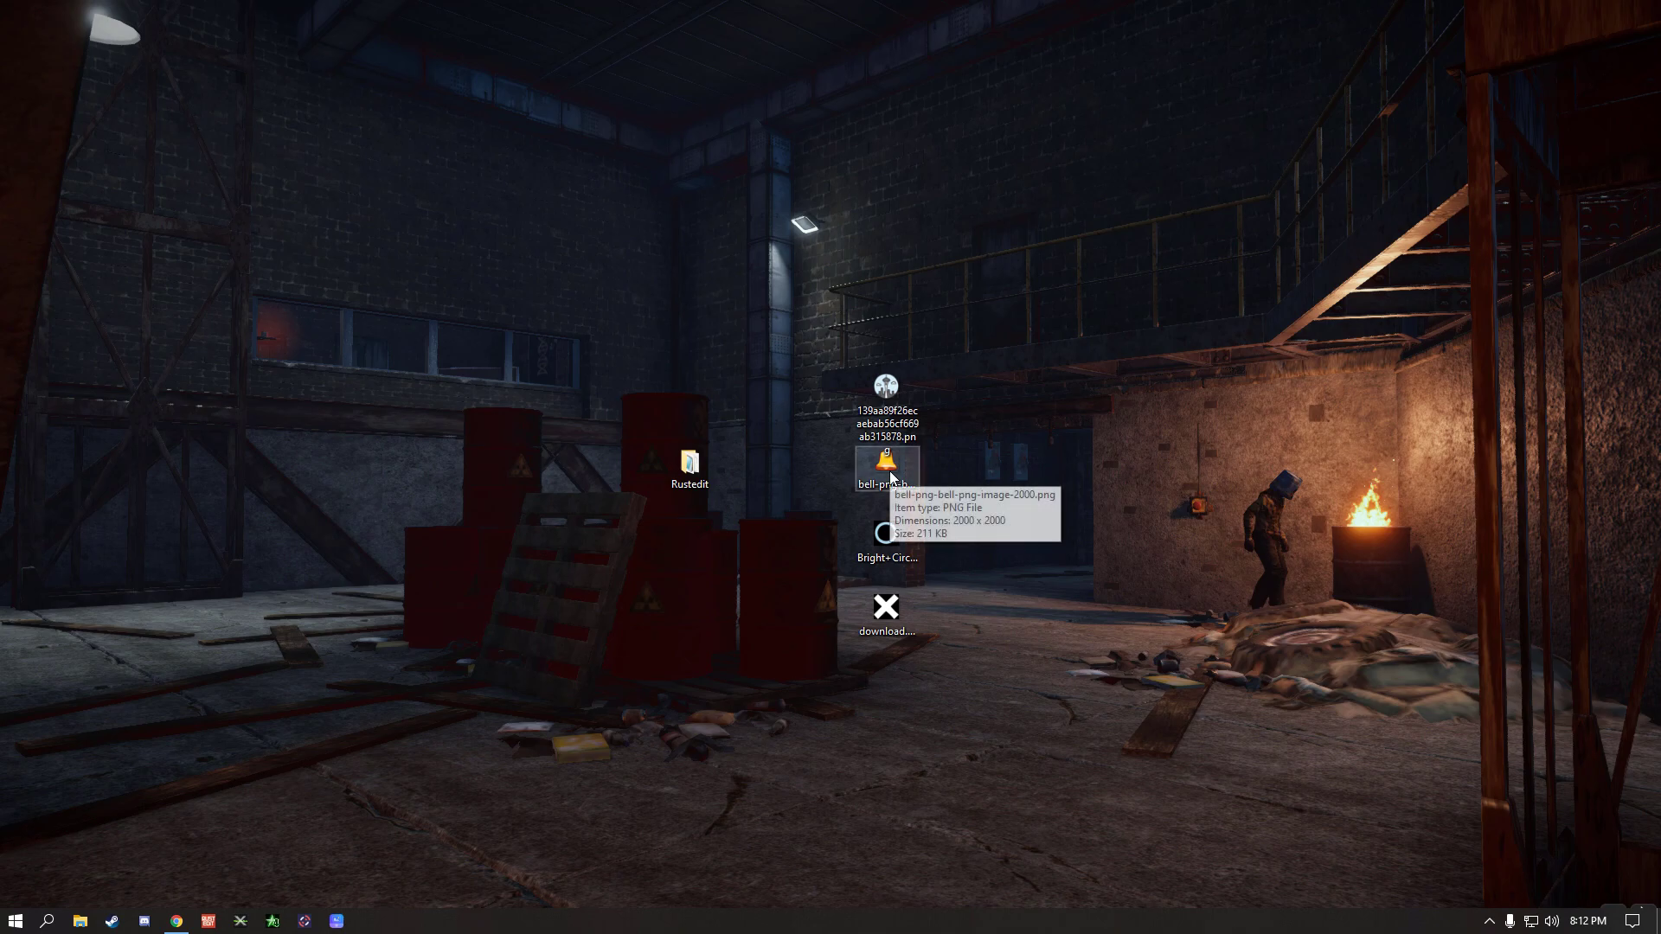
left_click_drag(806, 325, 843, 681)
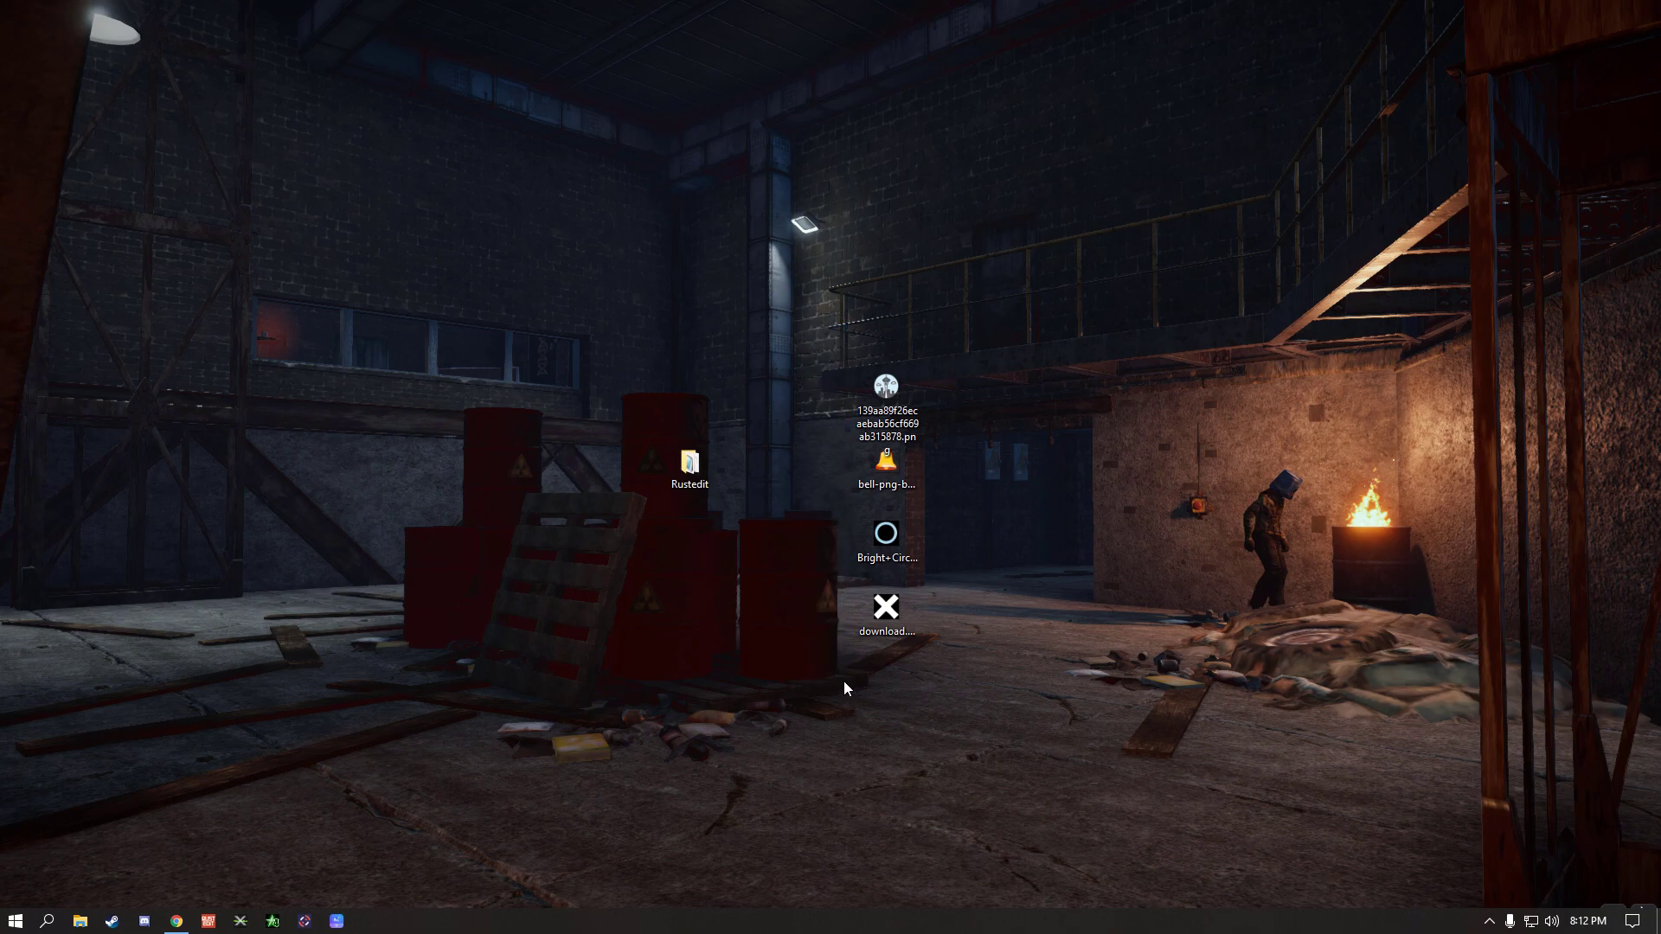
- Preview the Space Needle image 139aa89f26ecaebab56cf669ab315878.png from the desktop and close it again
double_click(890, 397)
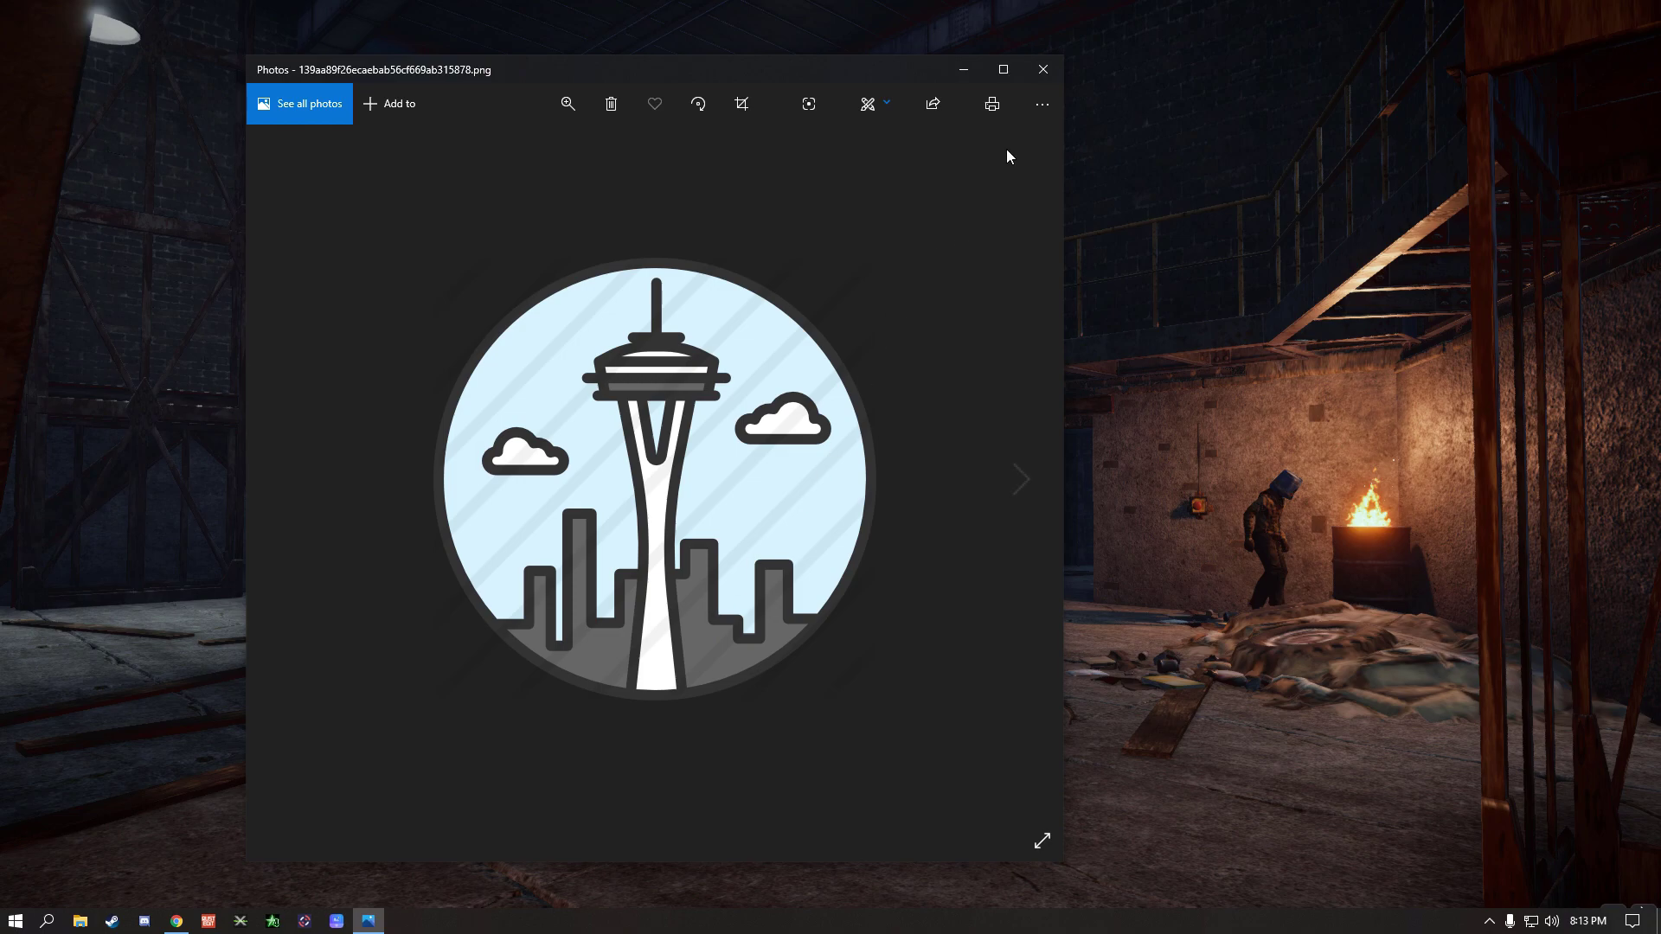
left_click(1043, 69)
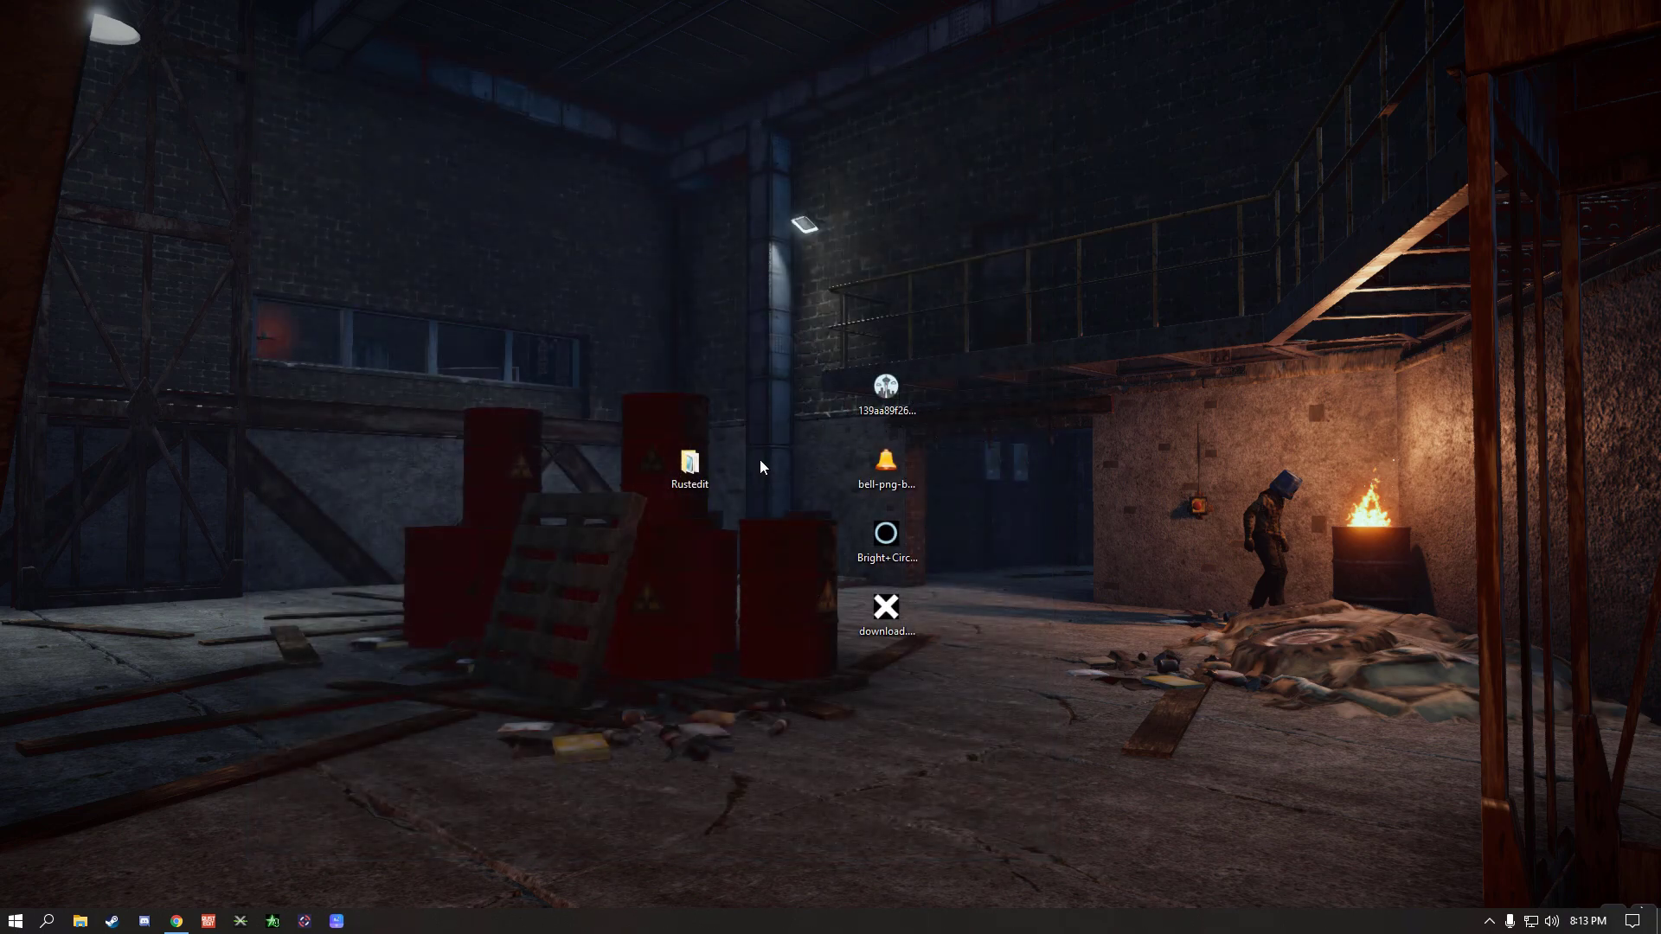
- Move the four PNG images (Space Needle, bell, circle and X) from the desktop into the Rustedit Brushes folder
double_click(691, 465)
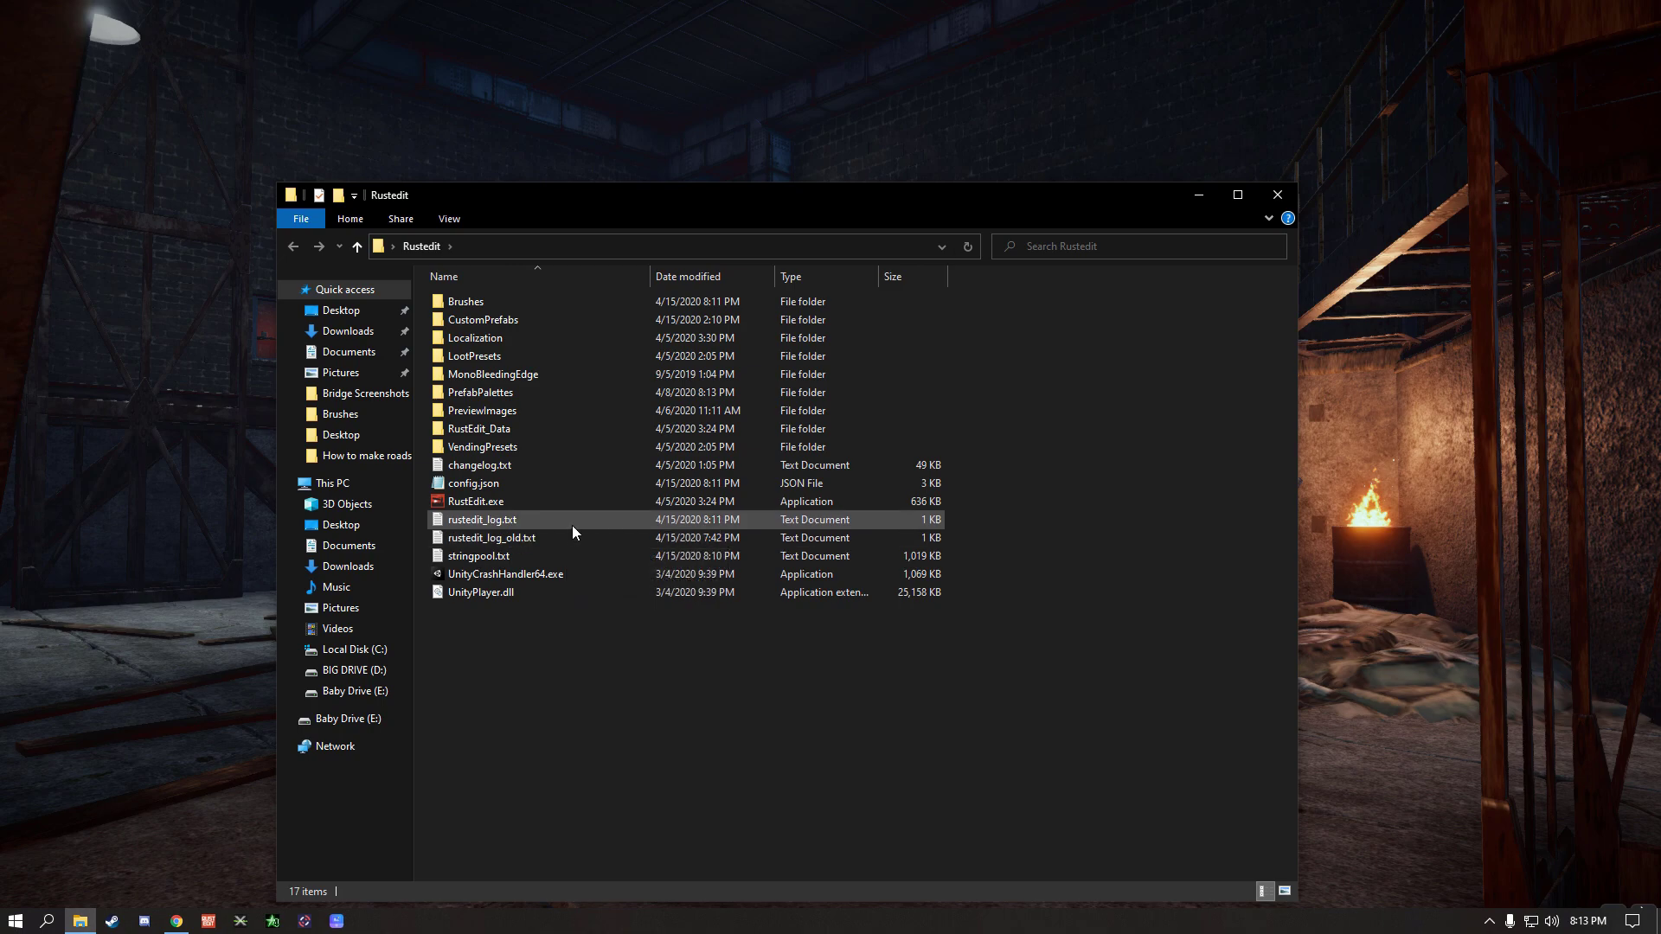
double_click(546, 305)
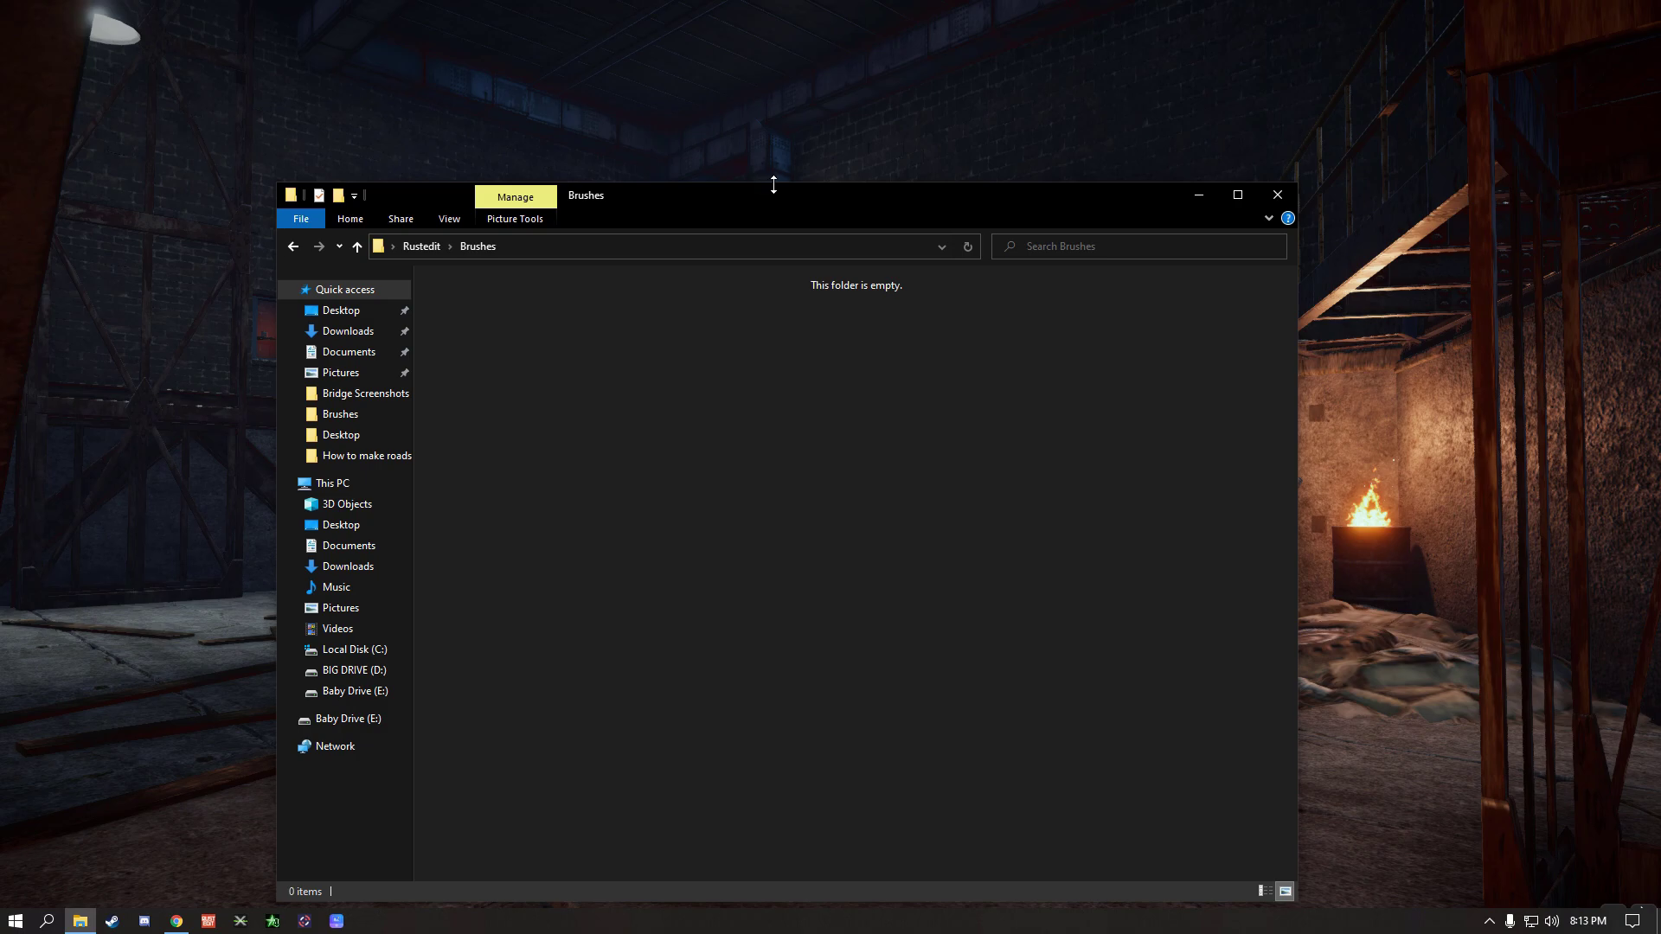
left_click_drag(774, 184, 839, 654)
left_click_drag(829, 321, 971, 640)
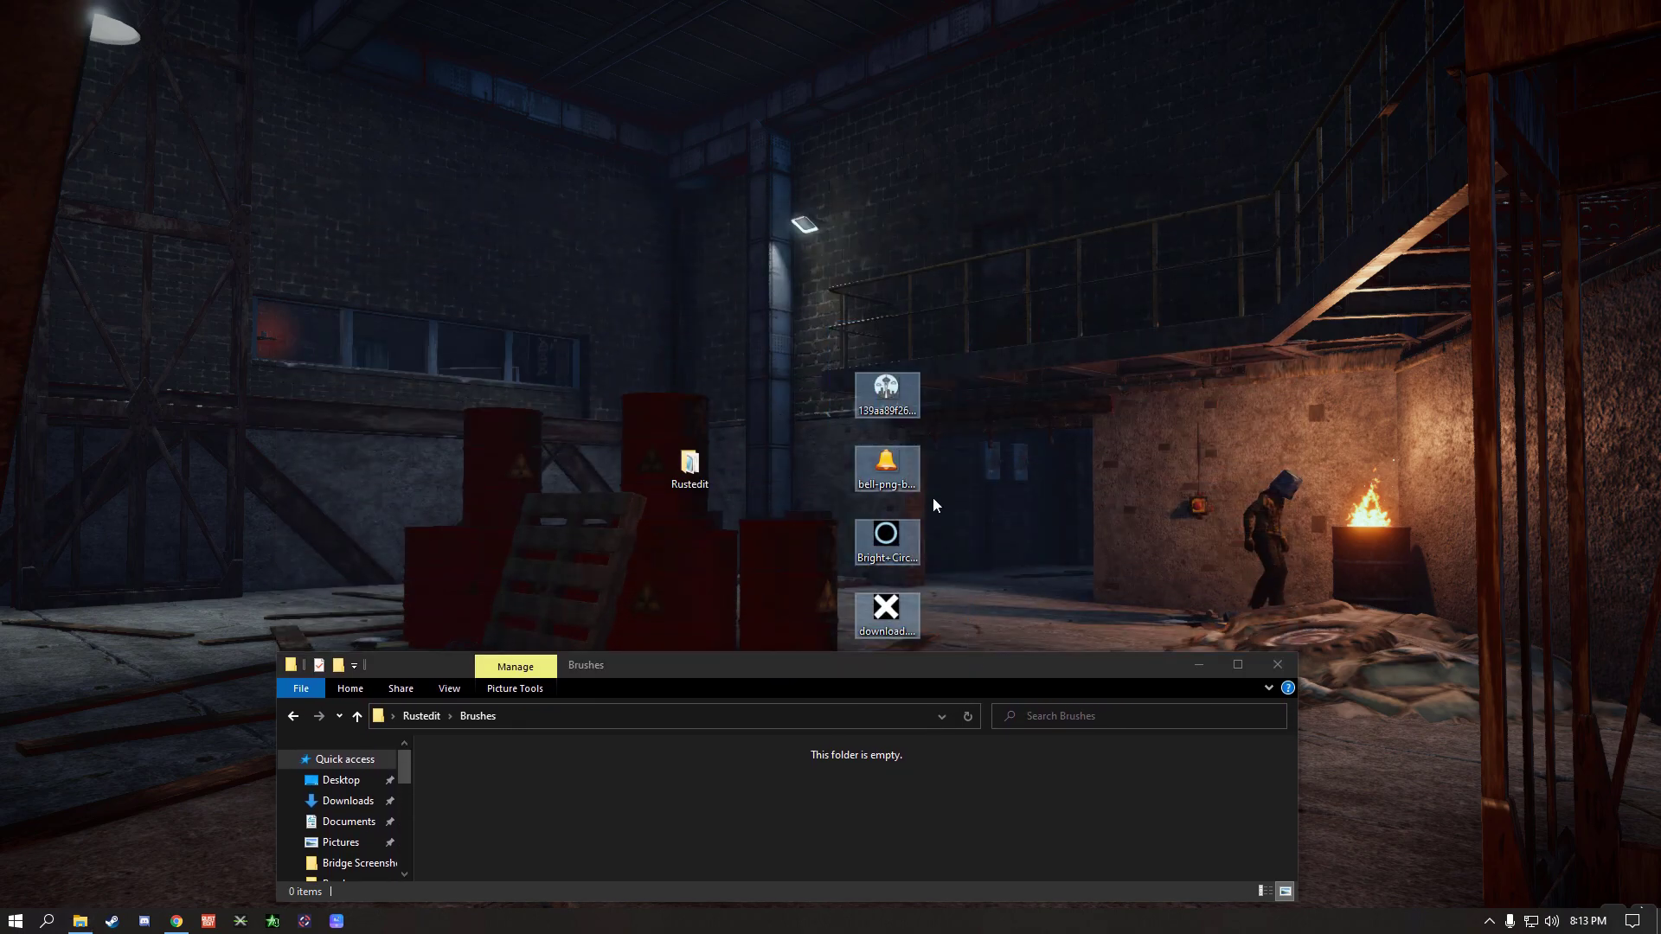
left_click_drag(891, 397, 709, 798)
left_click_drag(730, 660, 712, 173)
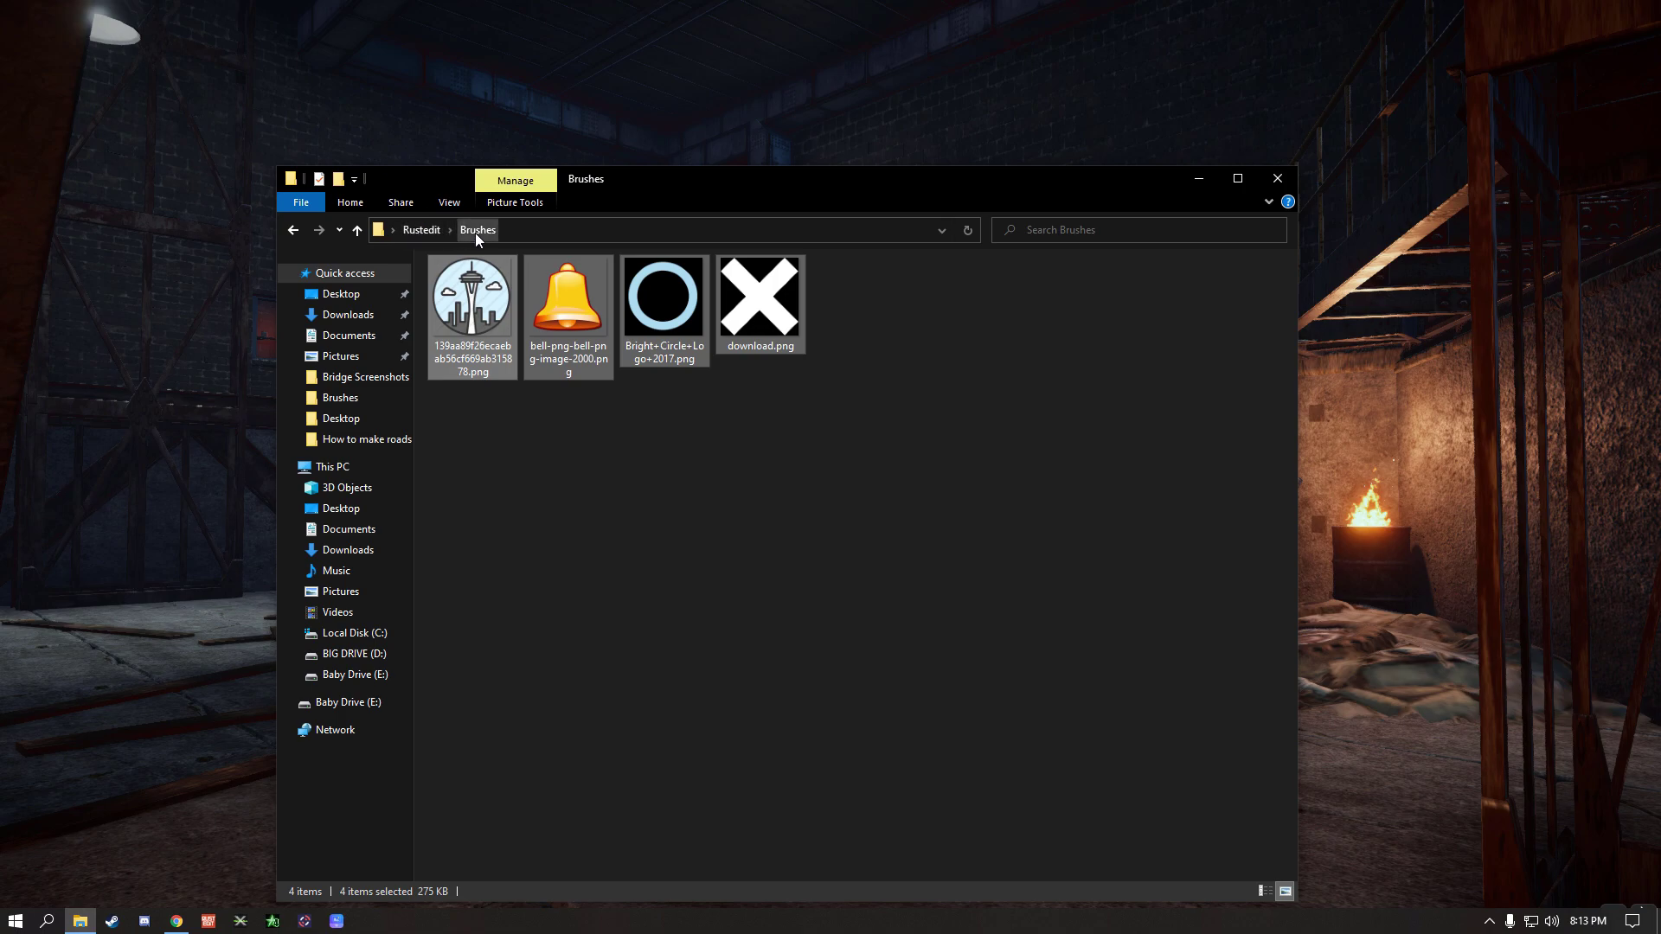
mouse_move(476, 410)
left_mouse_down()
mouse_move(800, 259)
mouse_move(684, 454)
left_mouse_up()
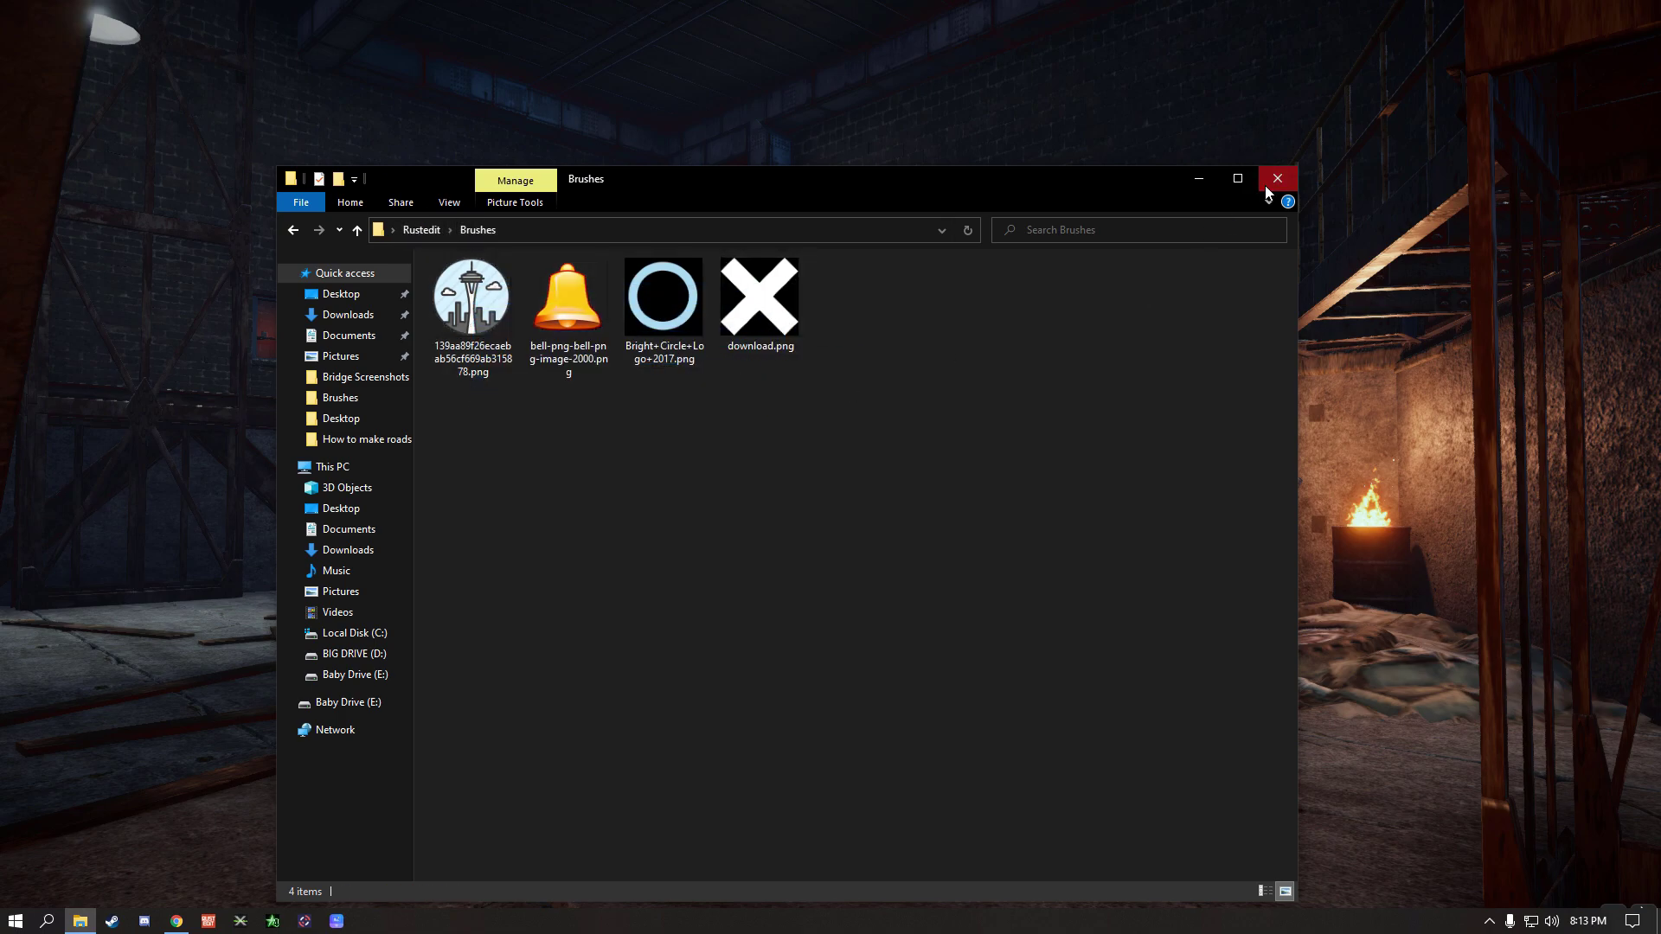
left_click(1270, 180)
- Launch RustEdit.exe from the Rustedit folder on the desktop
double_click(687, 461)
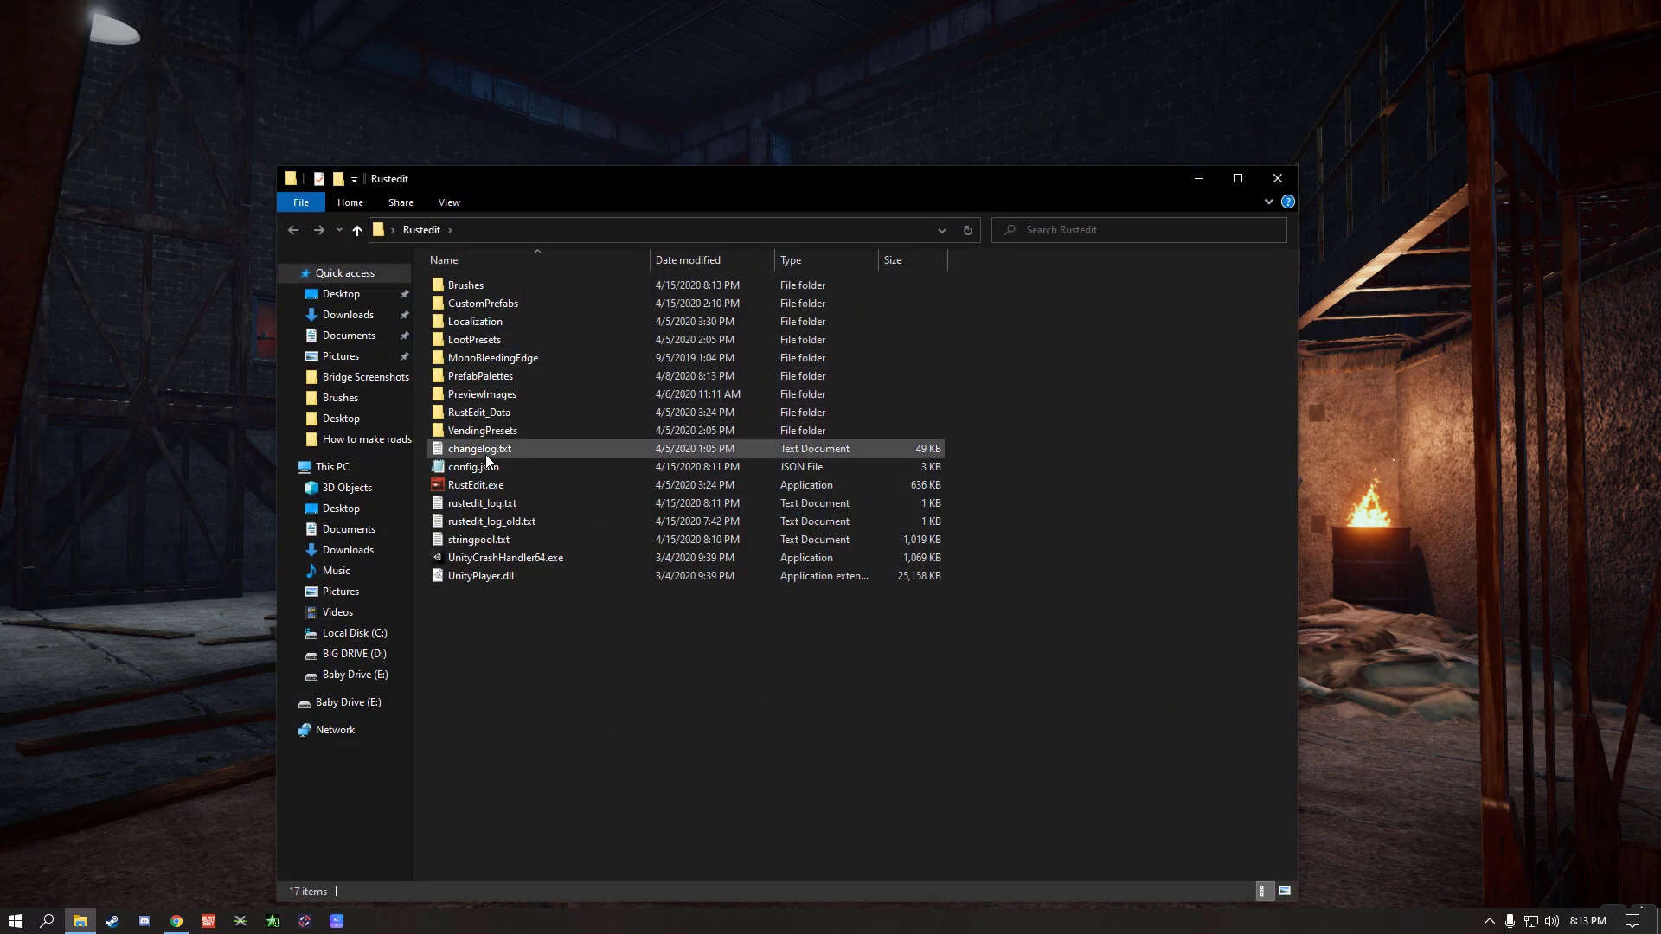
double_click(474, 487)
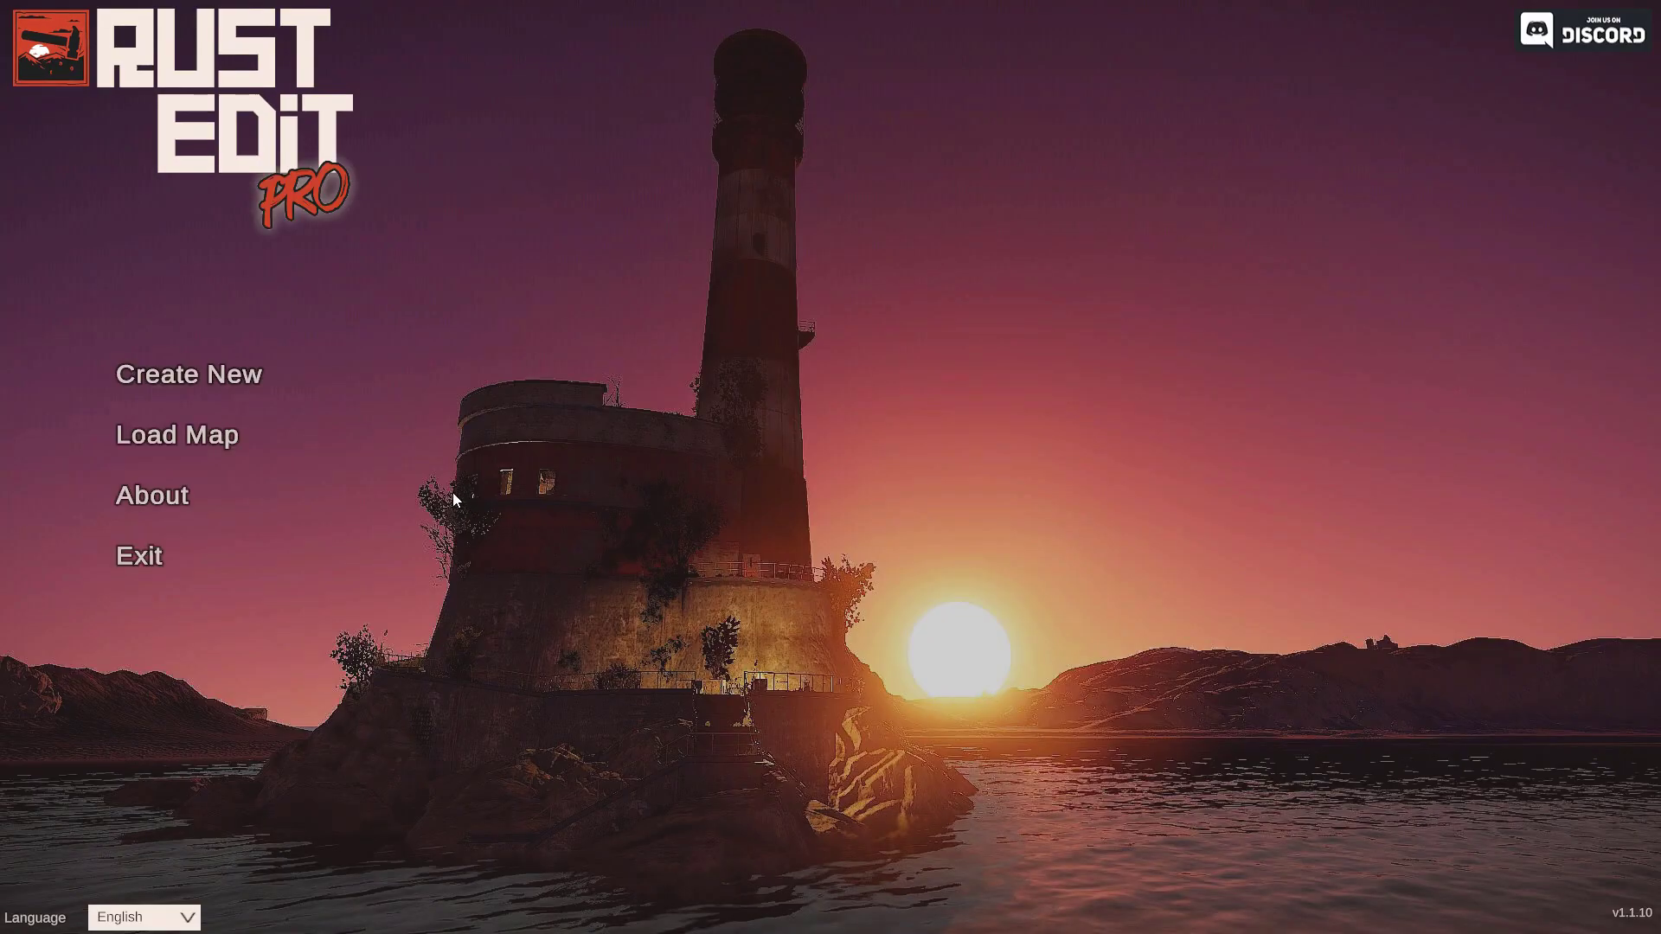
- Create a new map of size 1000 with ground height 510 and the Grass splat texture
left_click(173, 435)
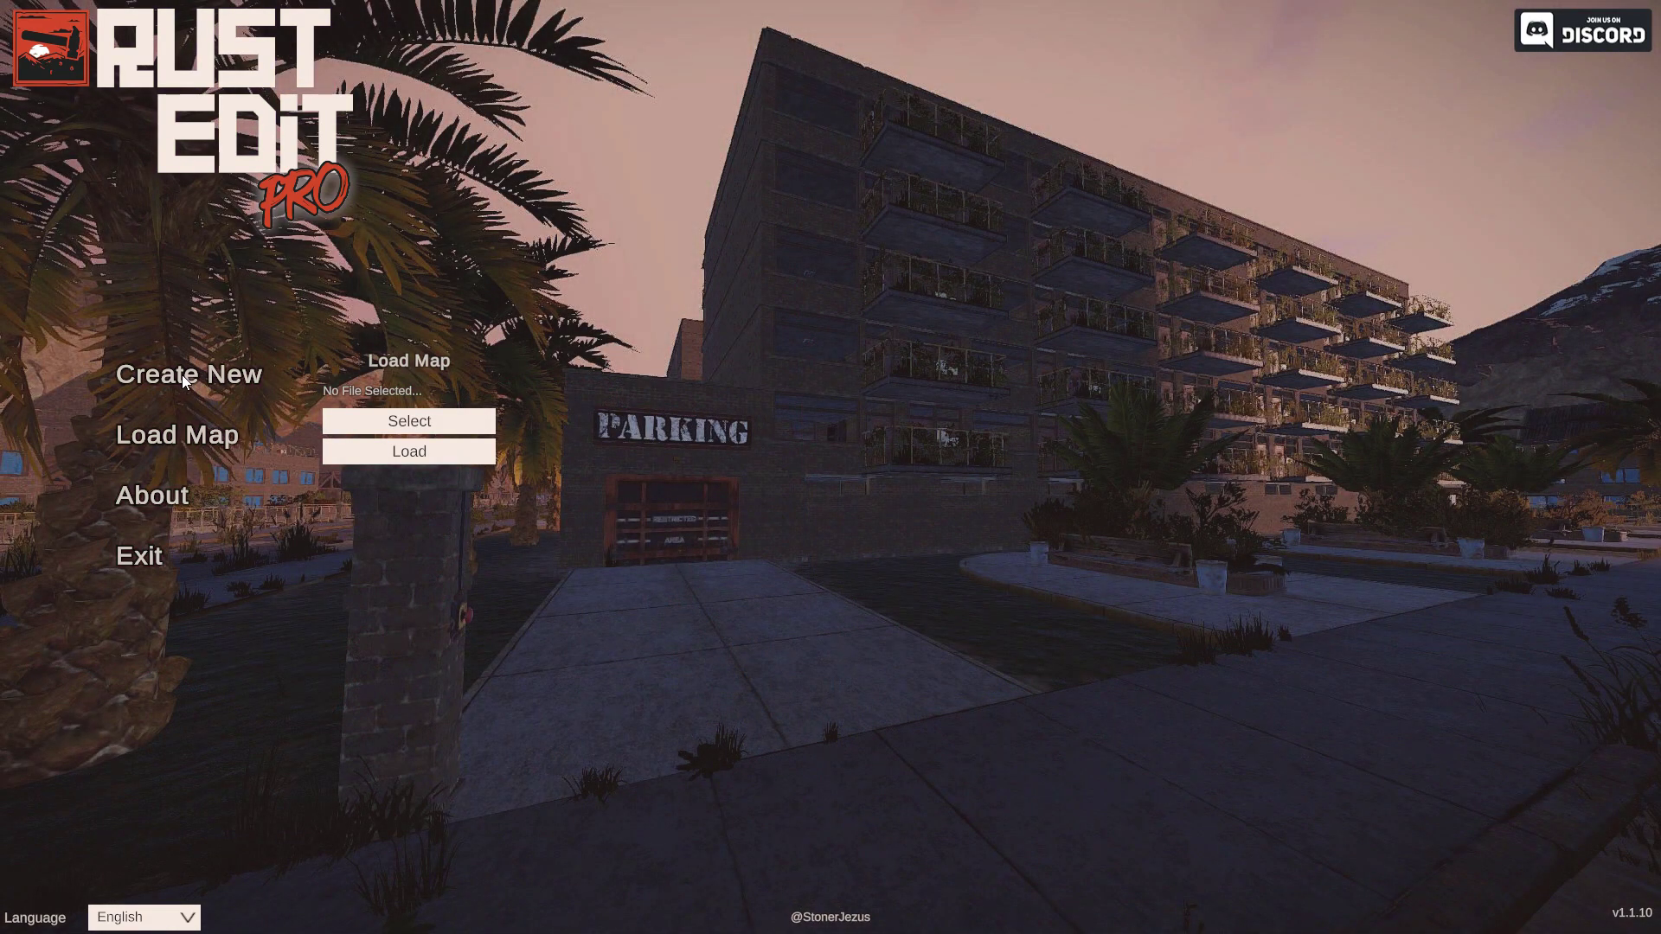
left_click(186, 377)
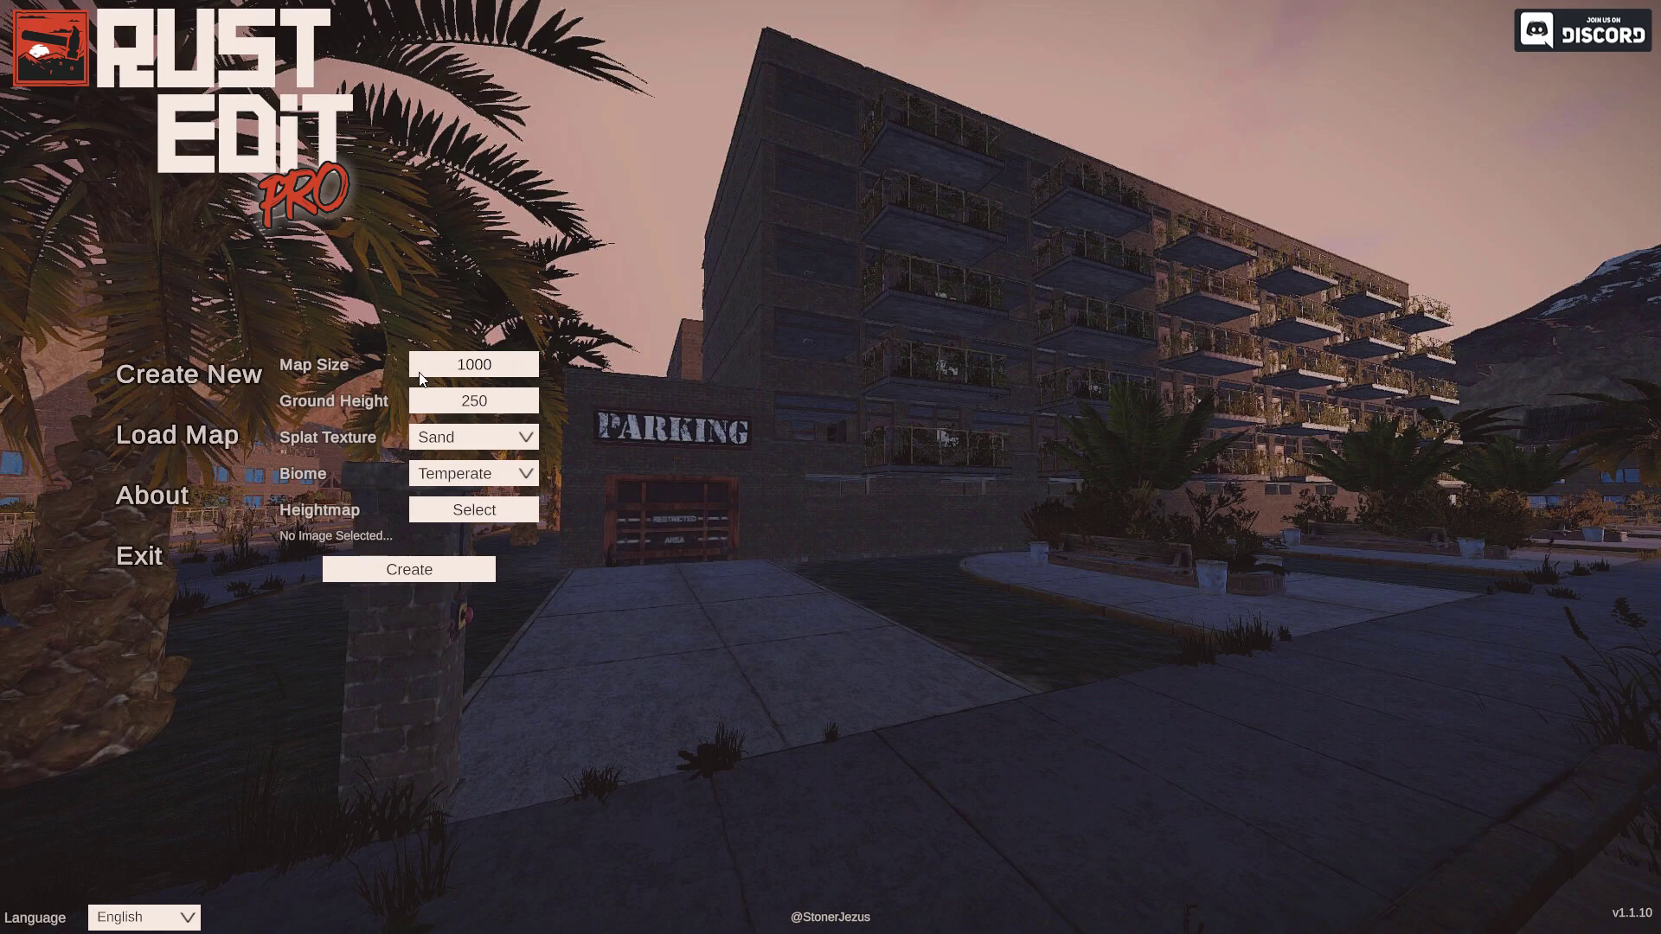
left_click(482, 404)
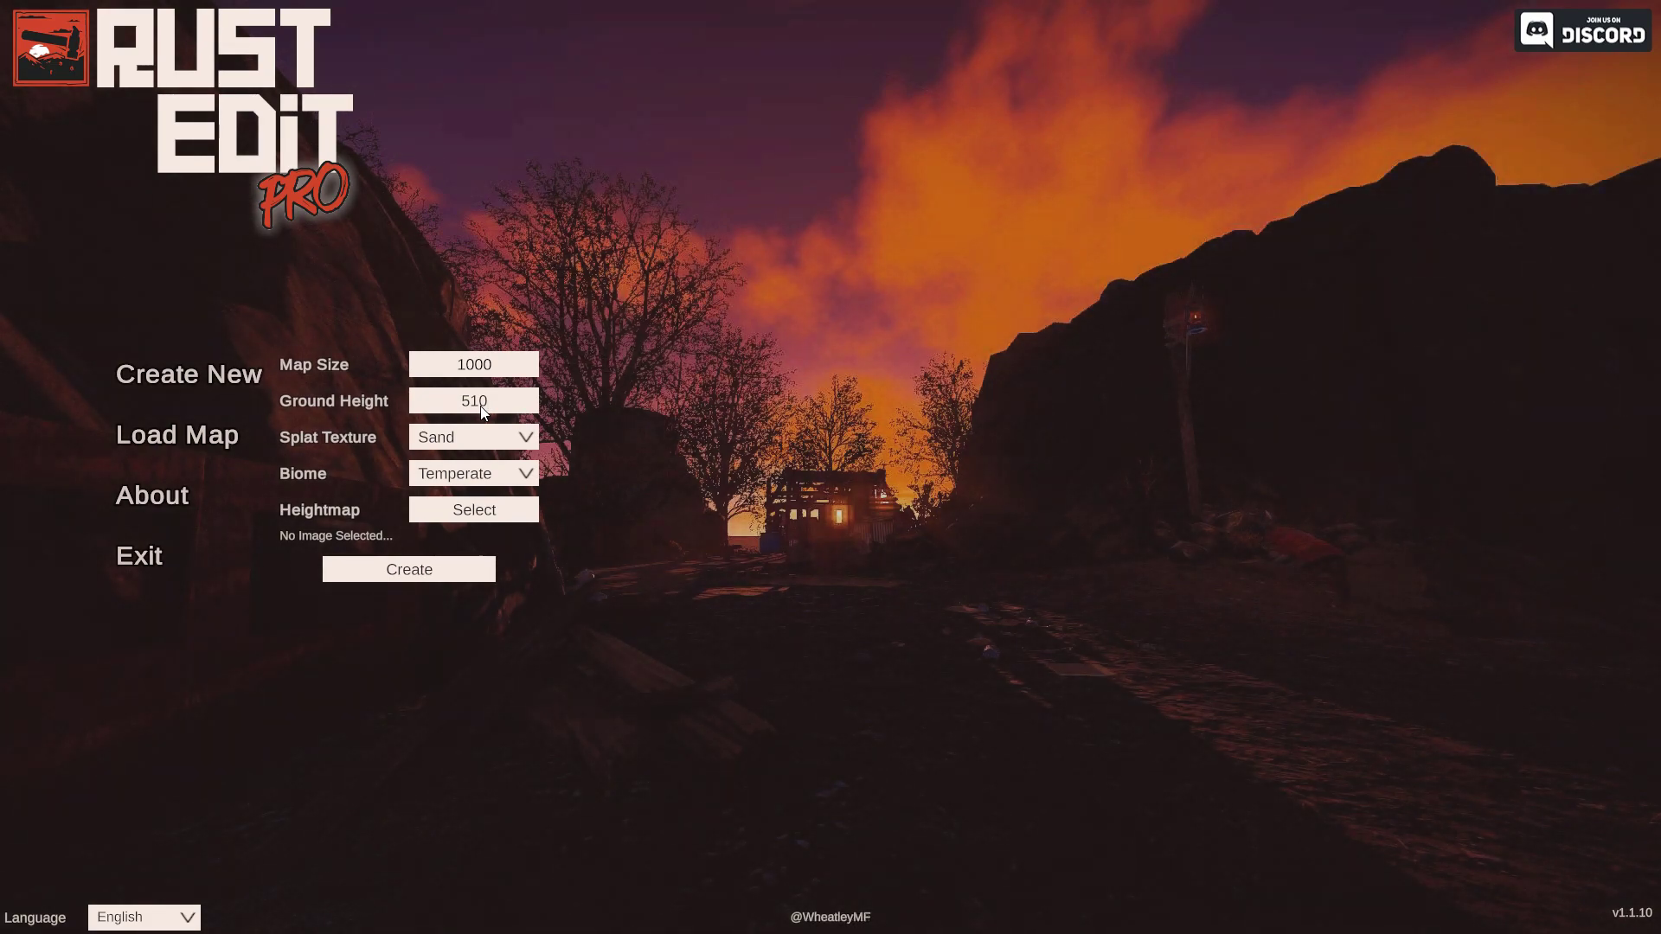
left_click(495, 435)
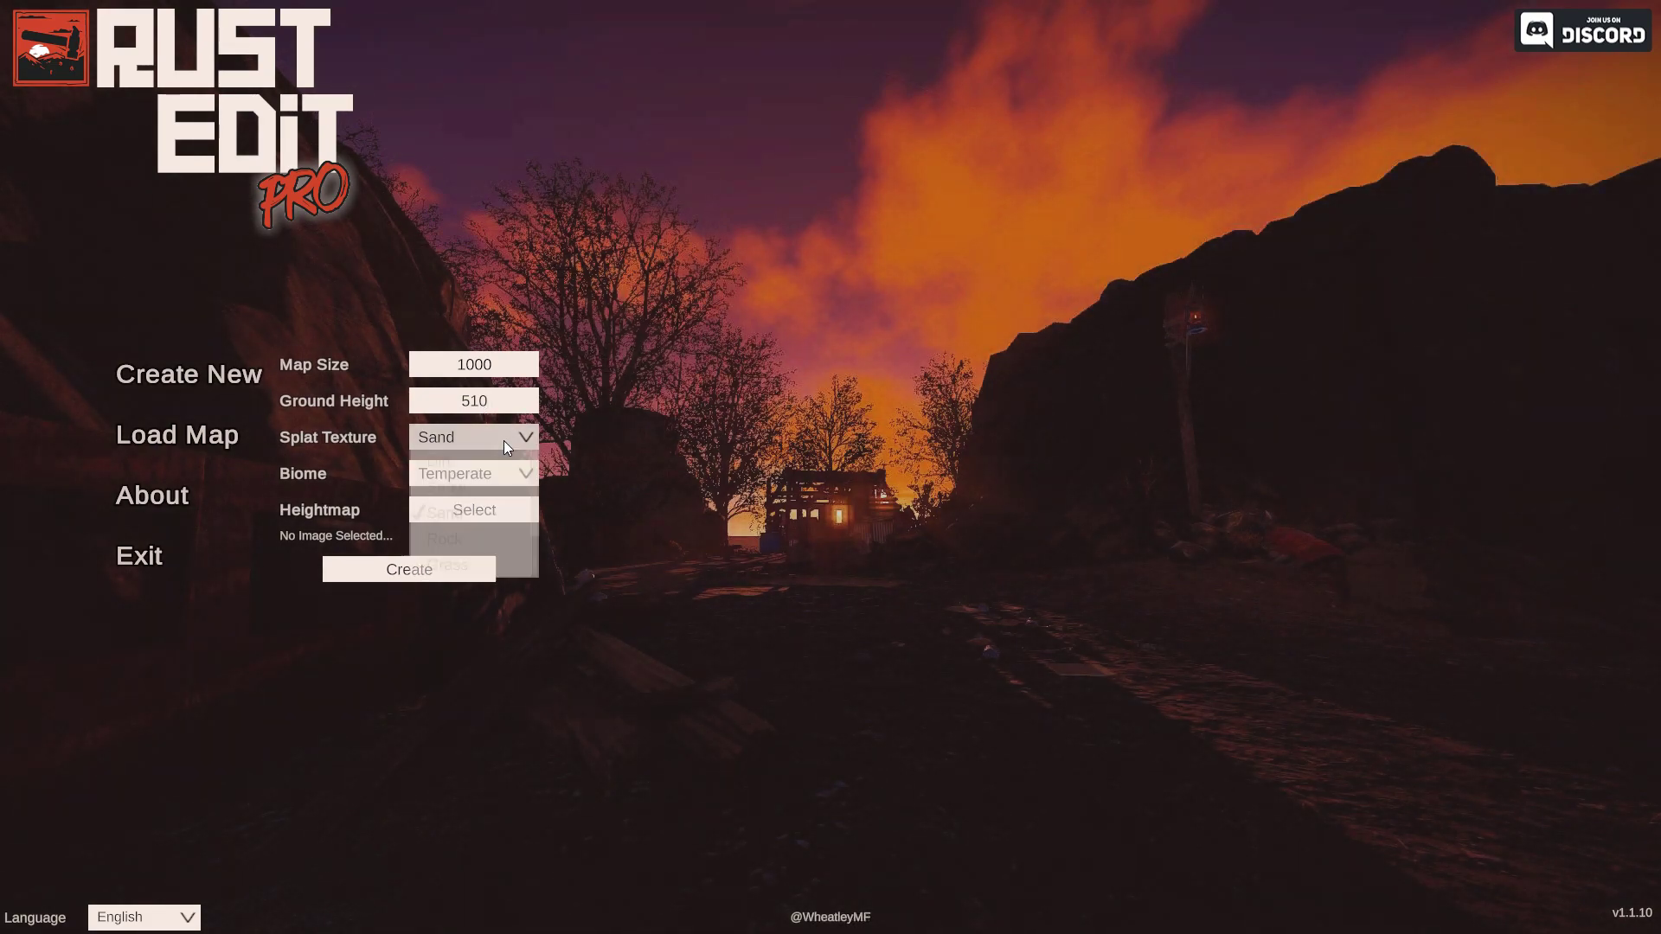
left_click(449, 566)
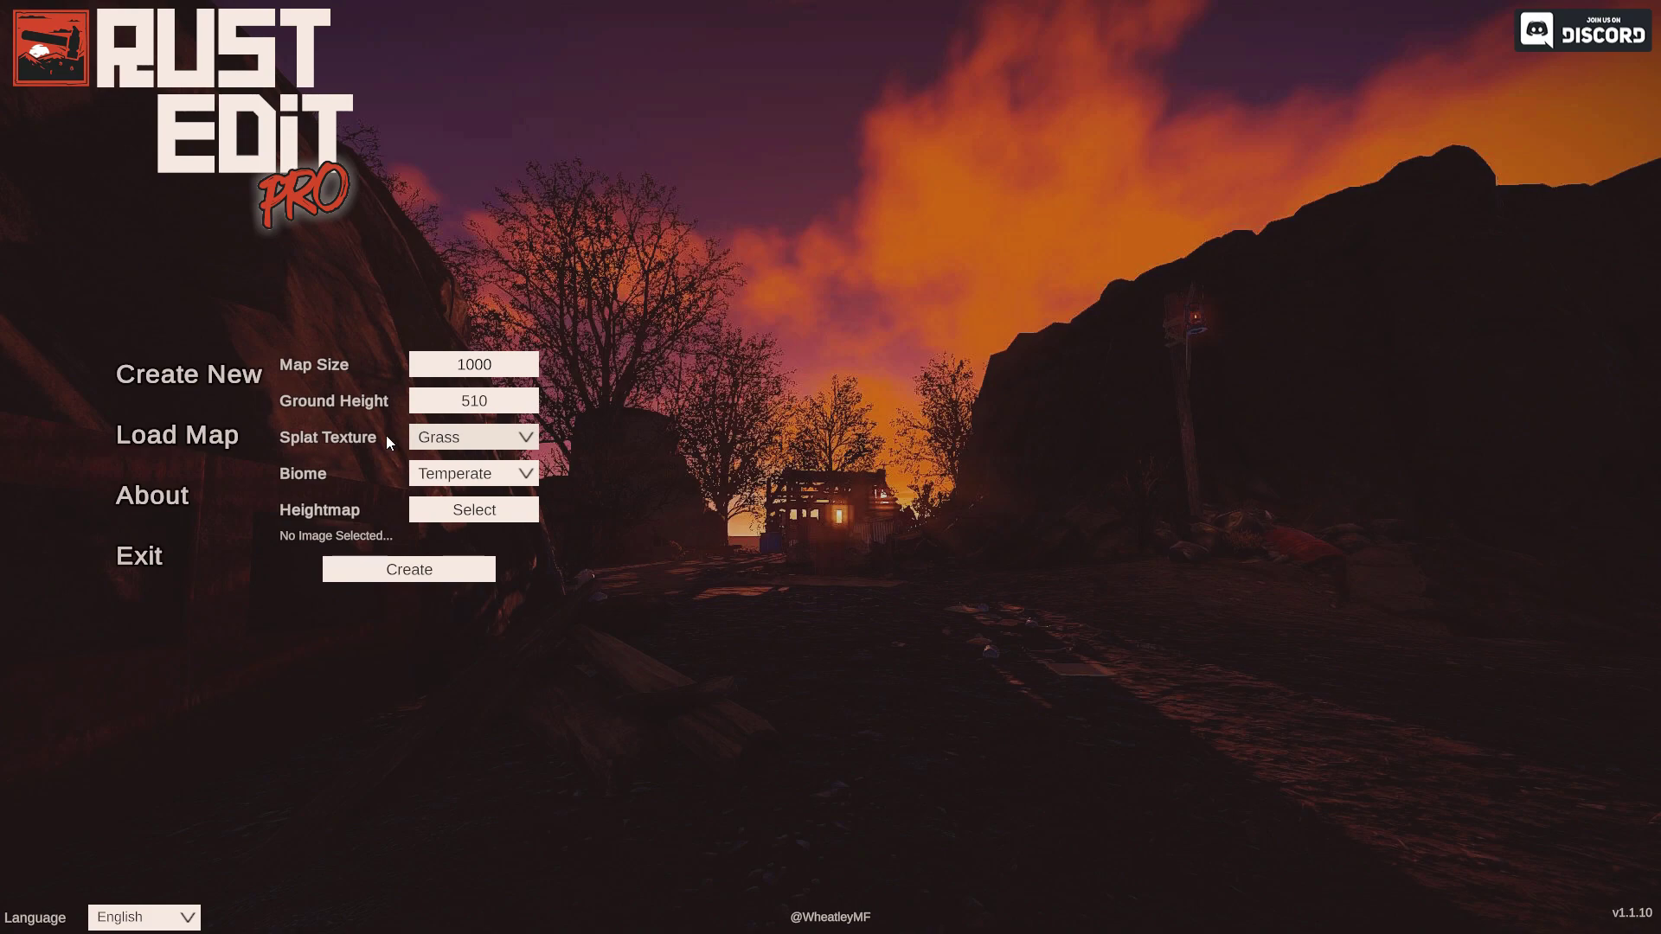
left_click(405, 571)
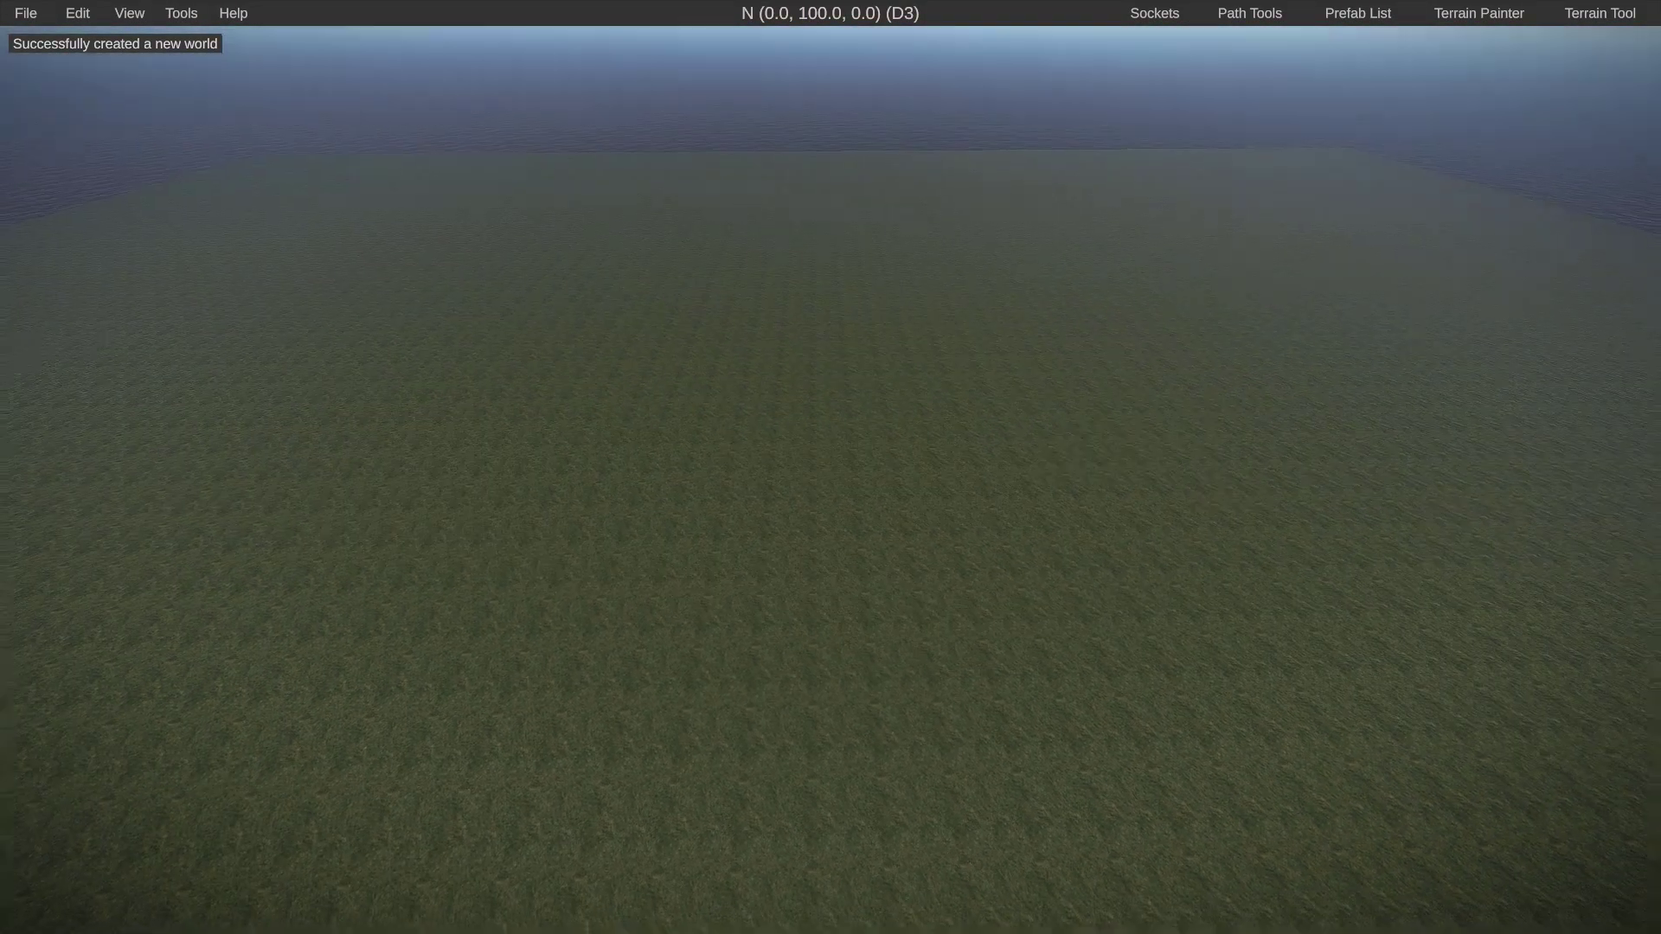
- Set up the Terrain Painter with the custom Space Needle brush and the Snow channel on the Splat layer
key("s")
key("w")
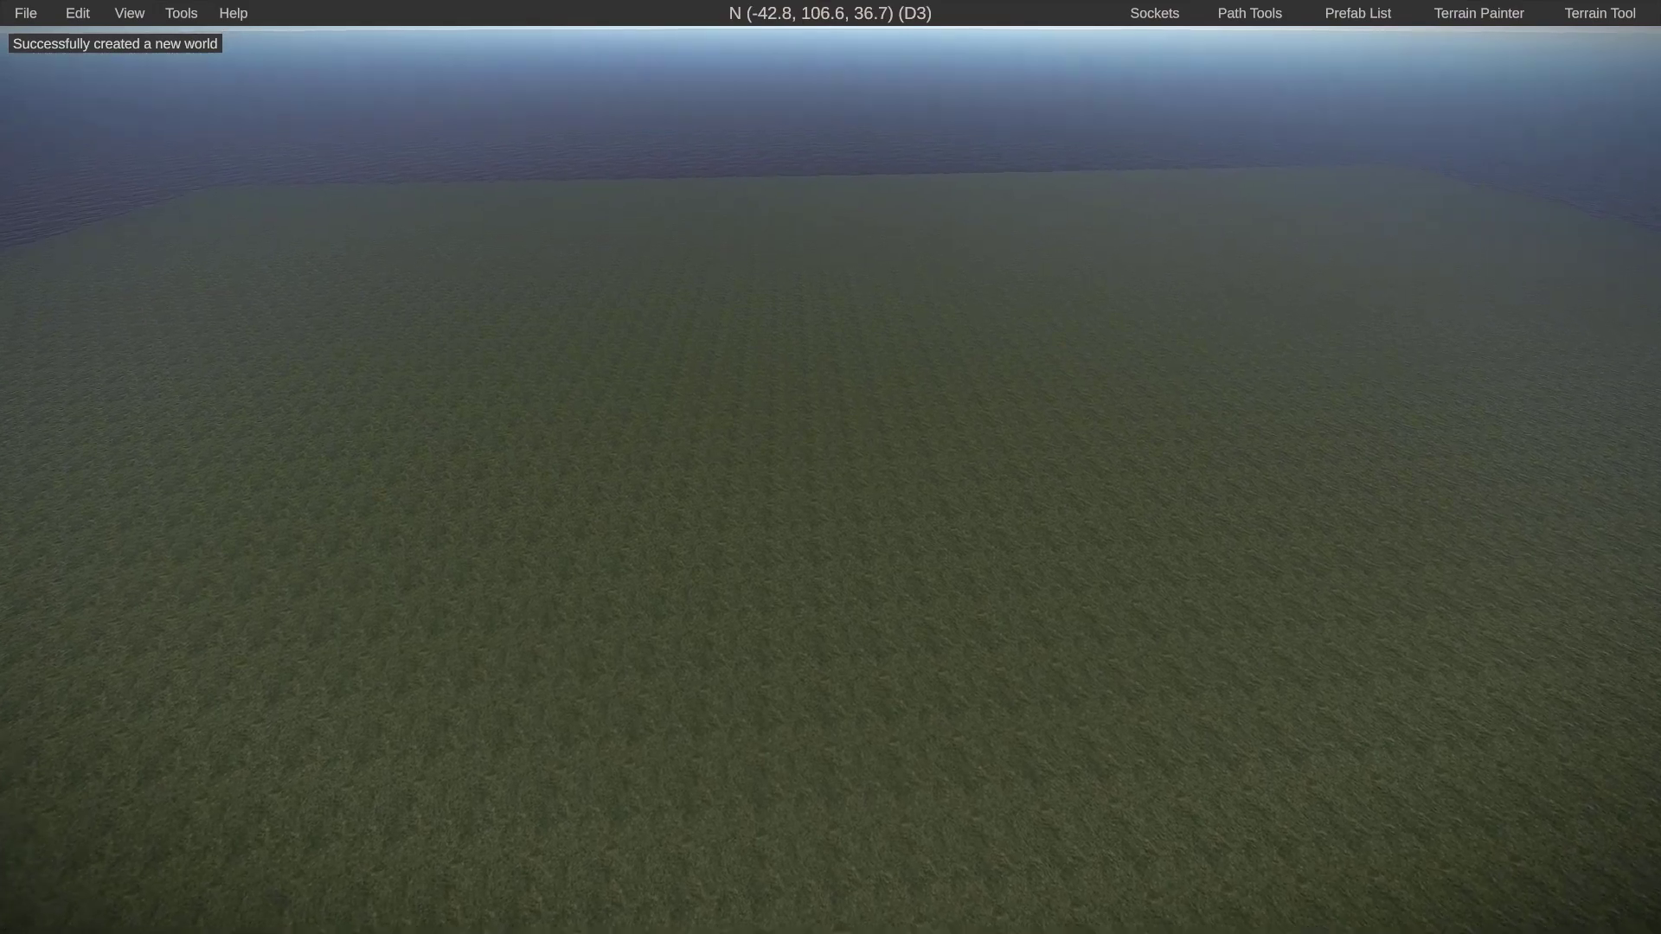
key("w")
key("a")
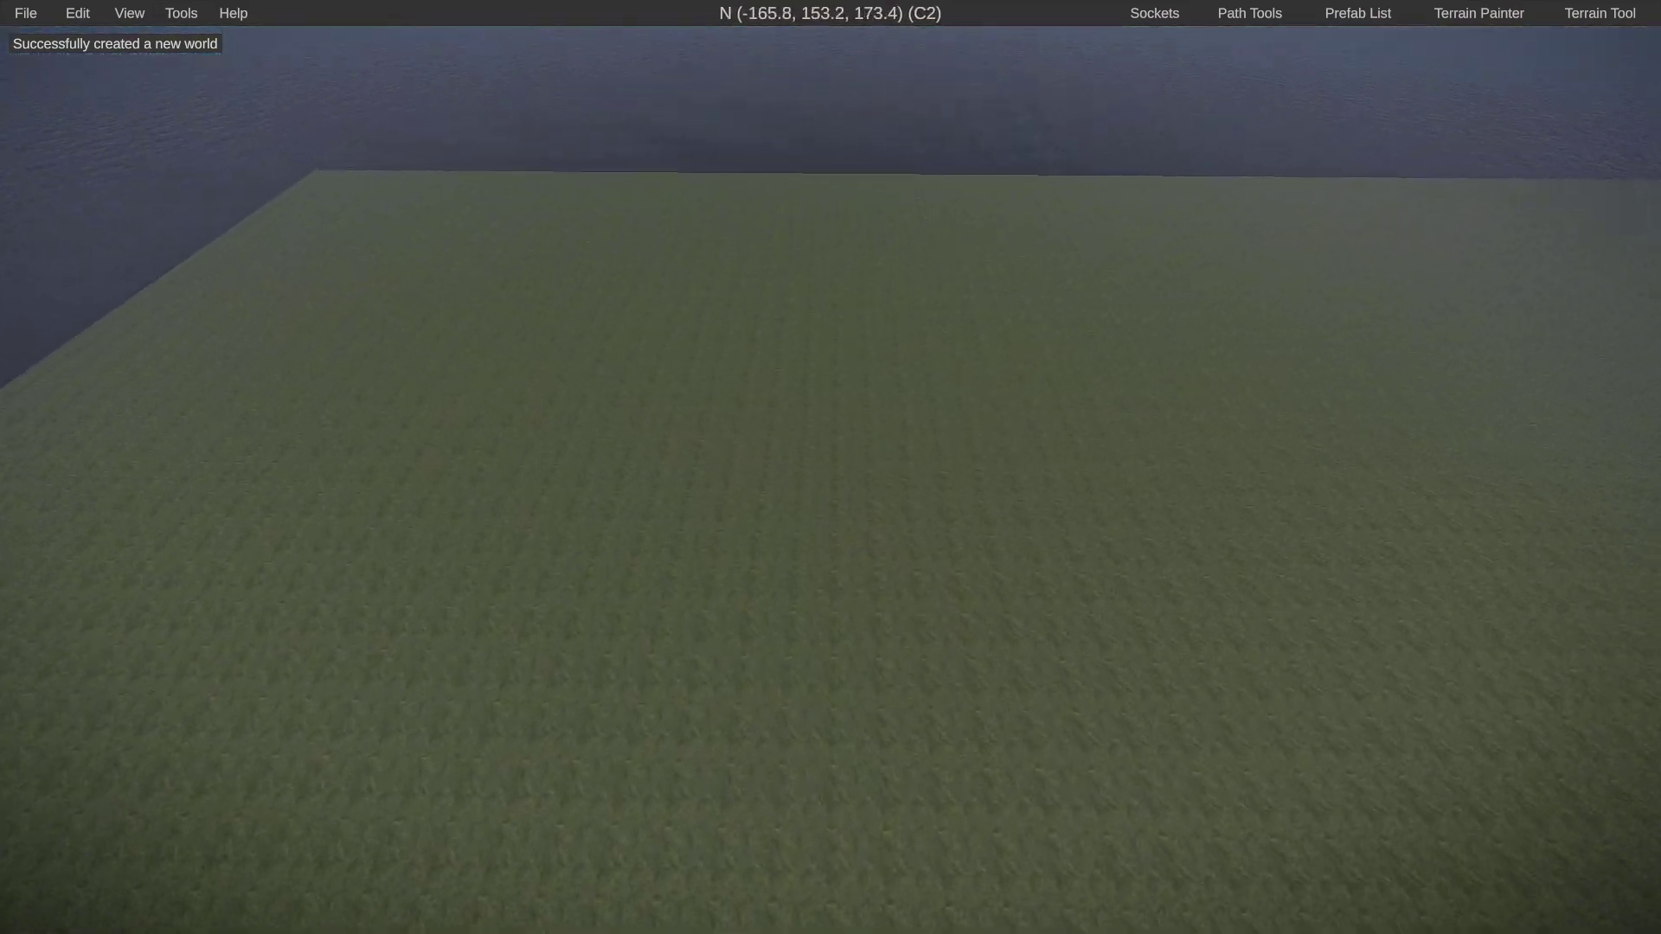
key("w")
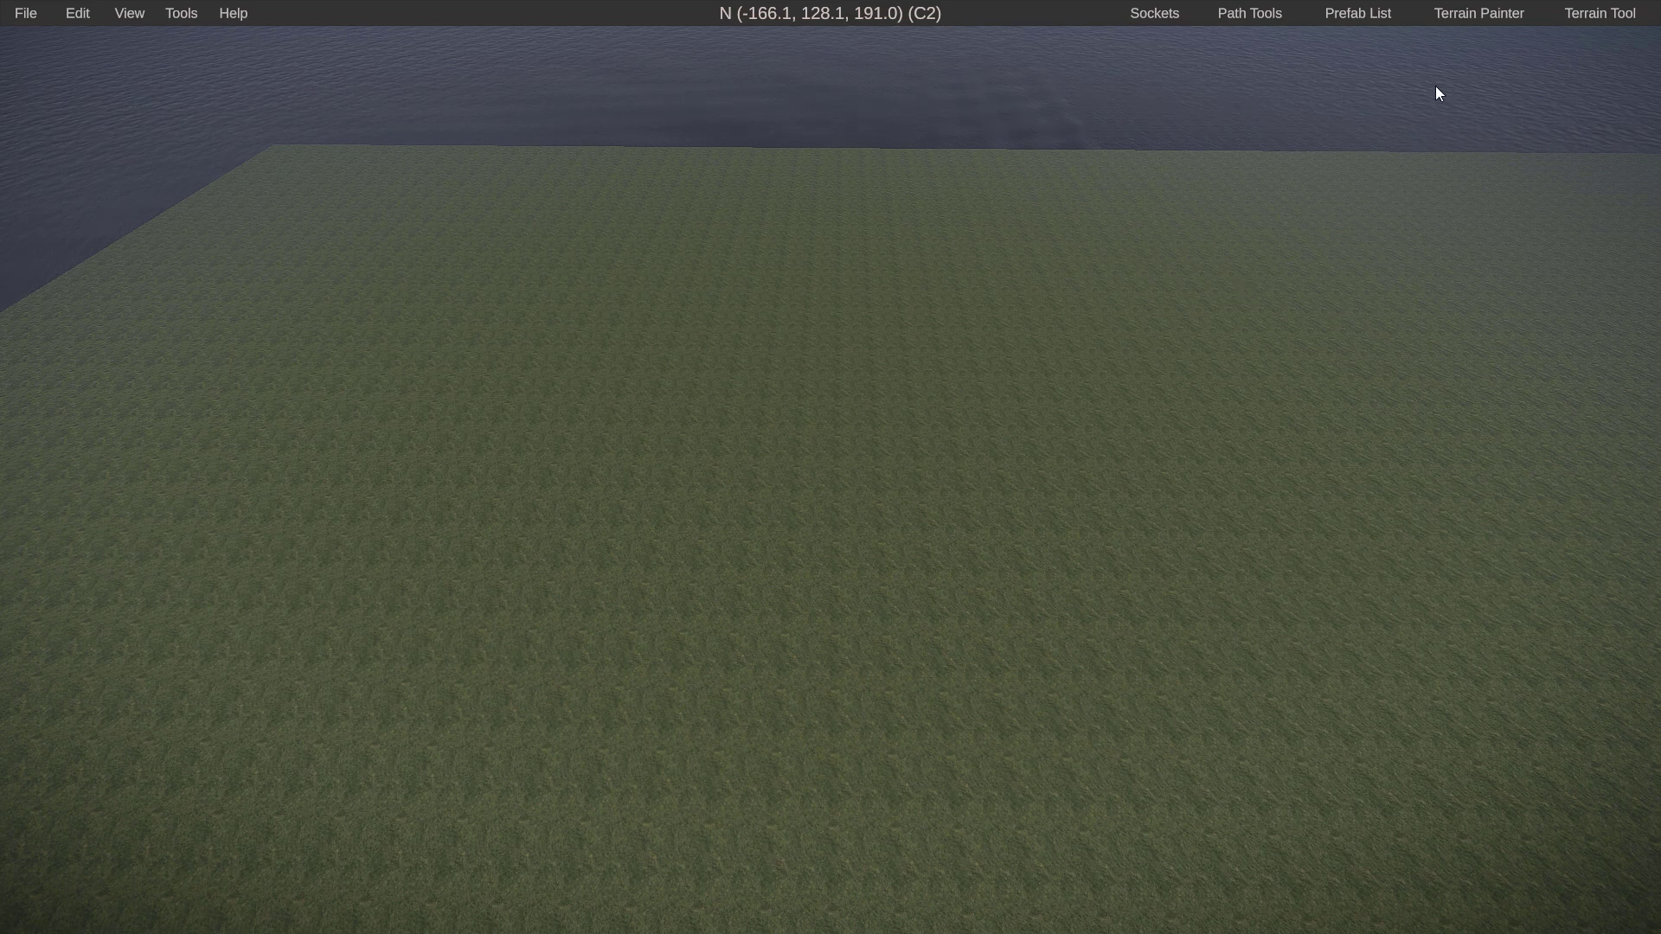
left_click(1472, 13)
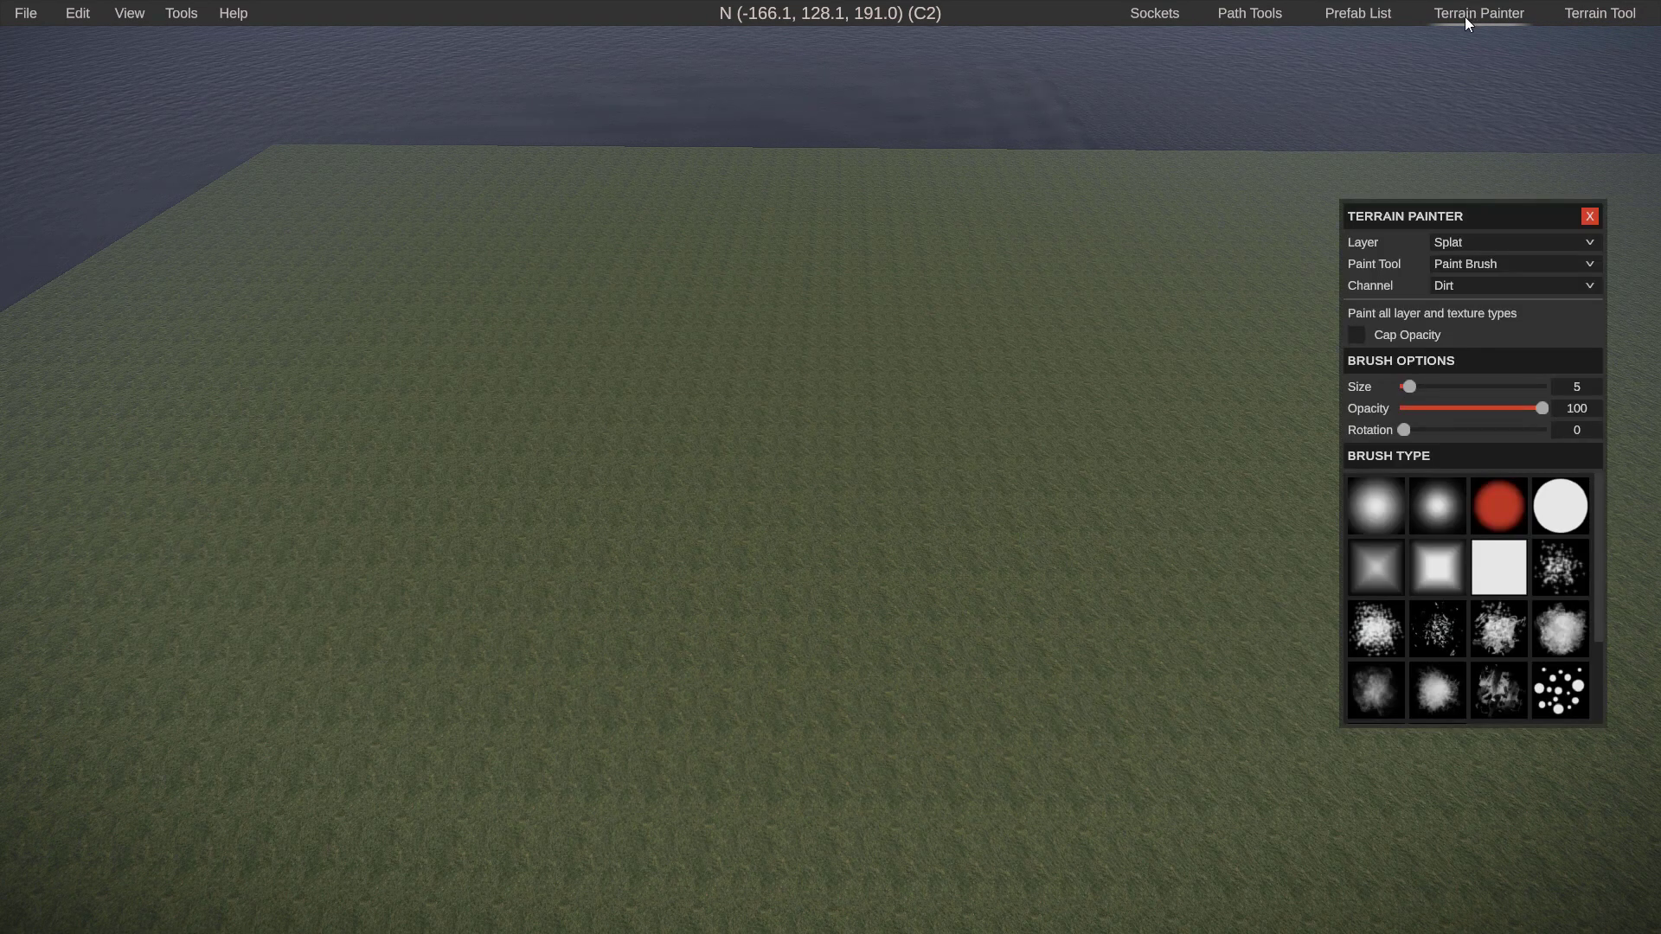
left_click_drag(1600, 491, 1594, 594)
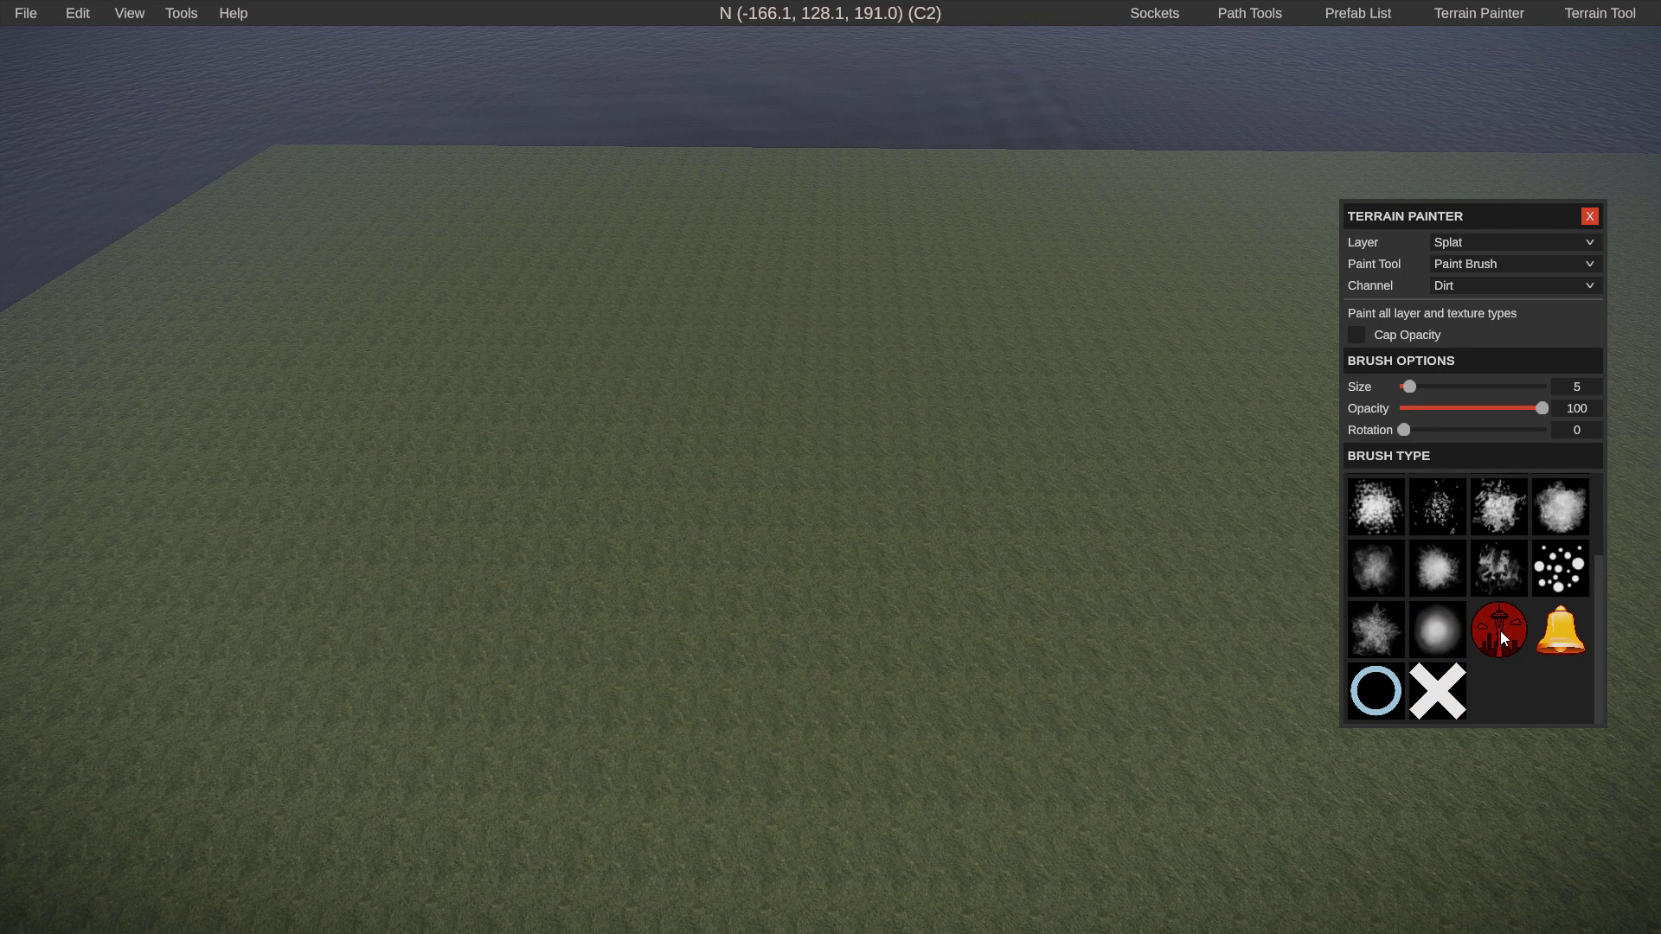
left_click(1446, 288)
left_click(1459, 323)
- Try stamping the Space Needle brush in snow at size 5 and at size 40, undoing each stamp
key("w")
key("a")
scroll(986, 455, "up", 3)
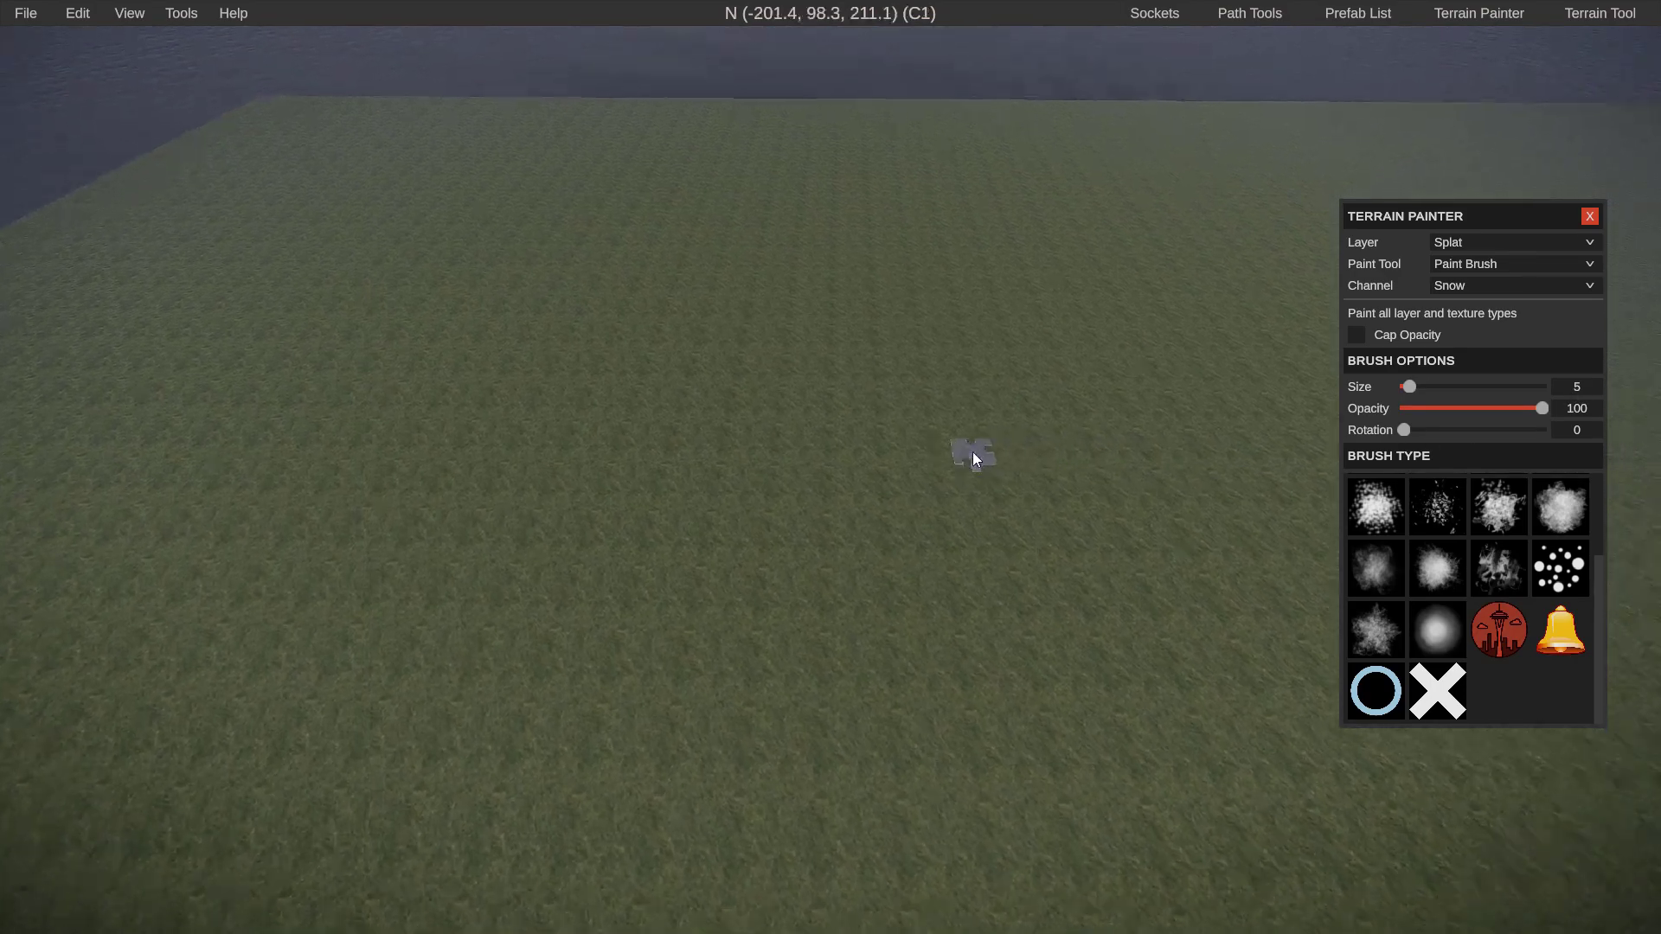
scroll(778, 450, "up", 3)
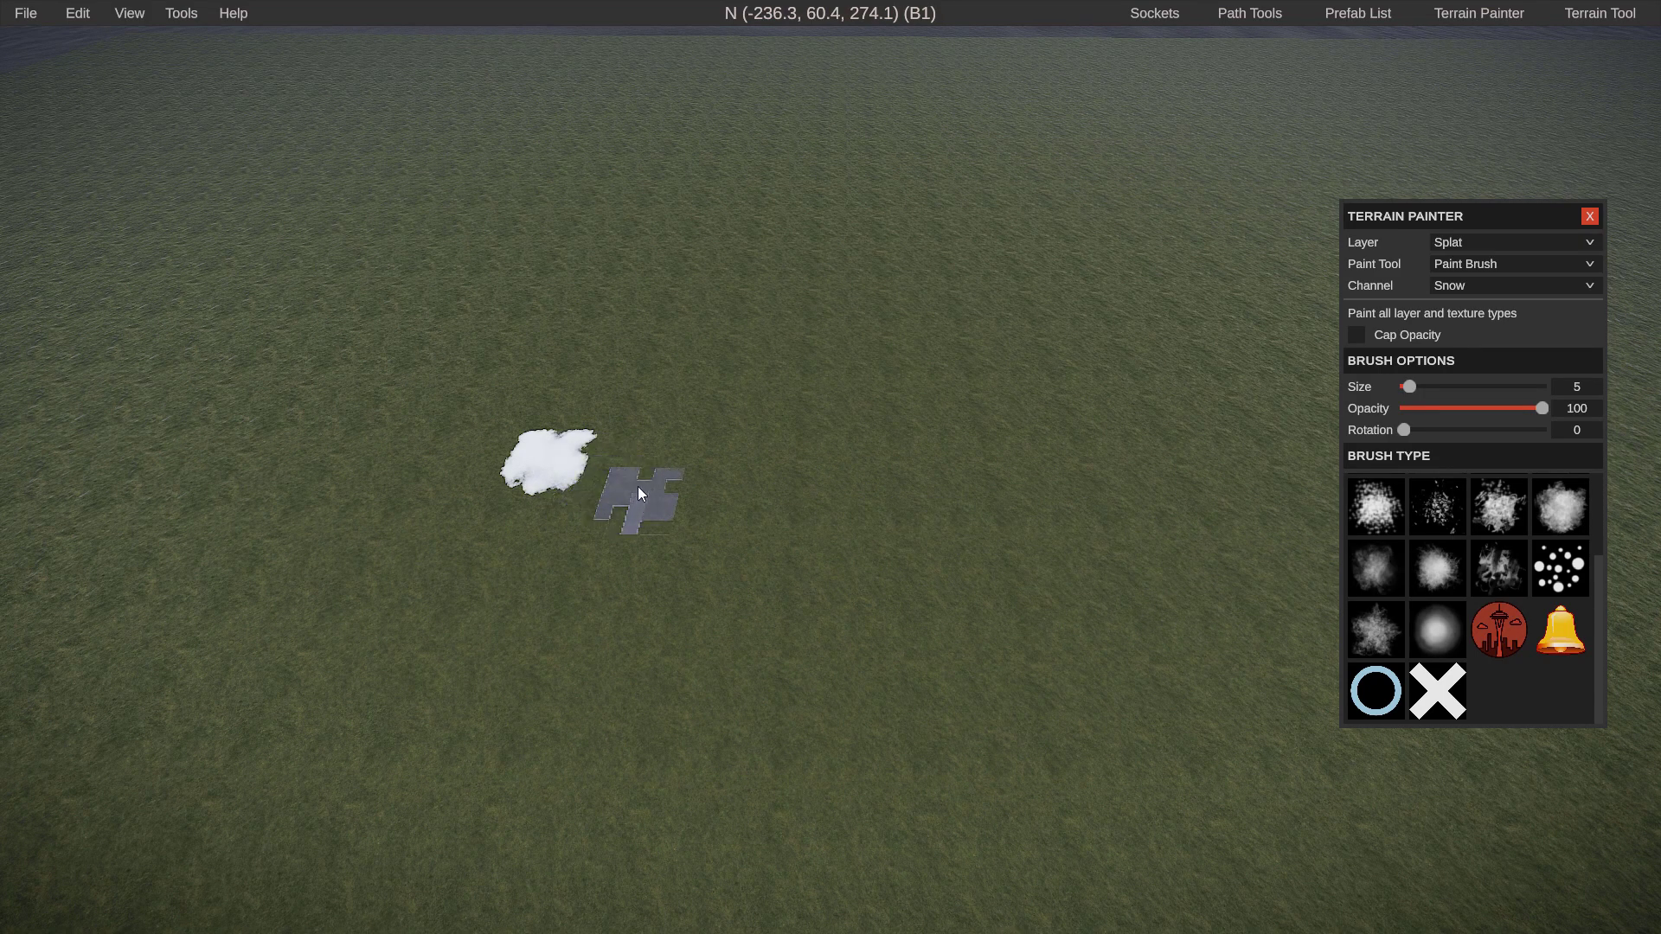
key("ctrl+z")
left_click_drag(1409, 386, 1459, 386)
left_click(683, 409)
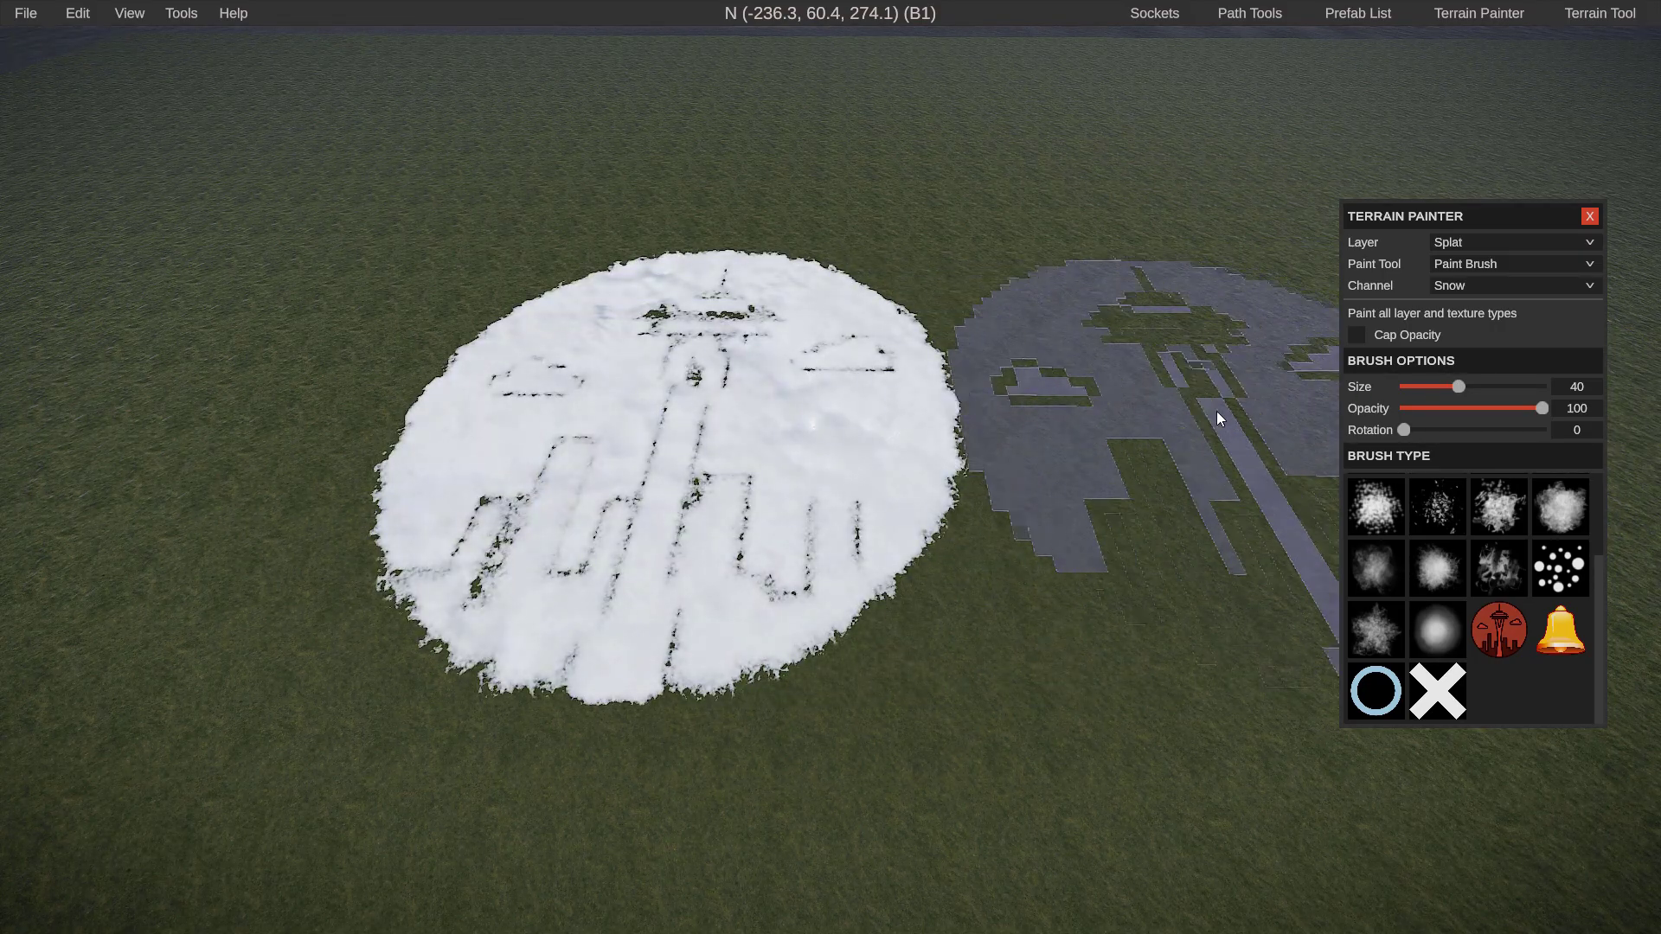
key("ctrl+z")
- Set the brush size to 100 and stamp the Space Needle in snow on the grass near the map's corner
left_click_drag(1459, 387, 1543, 387)
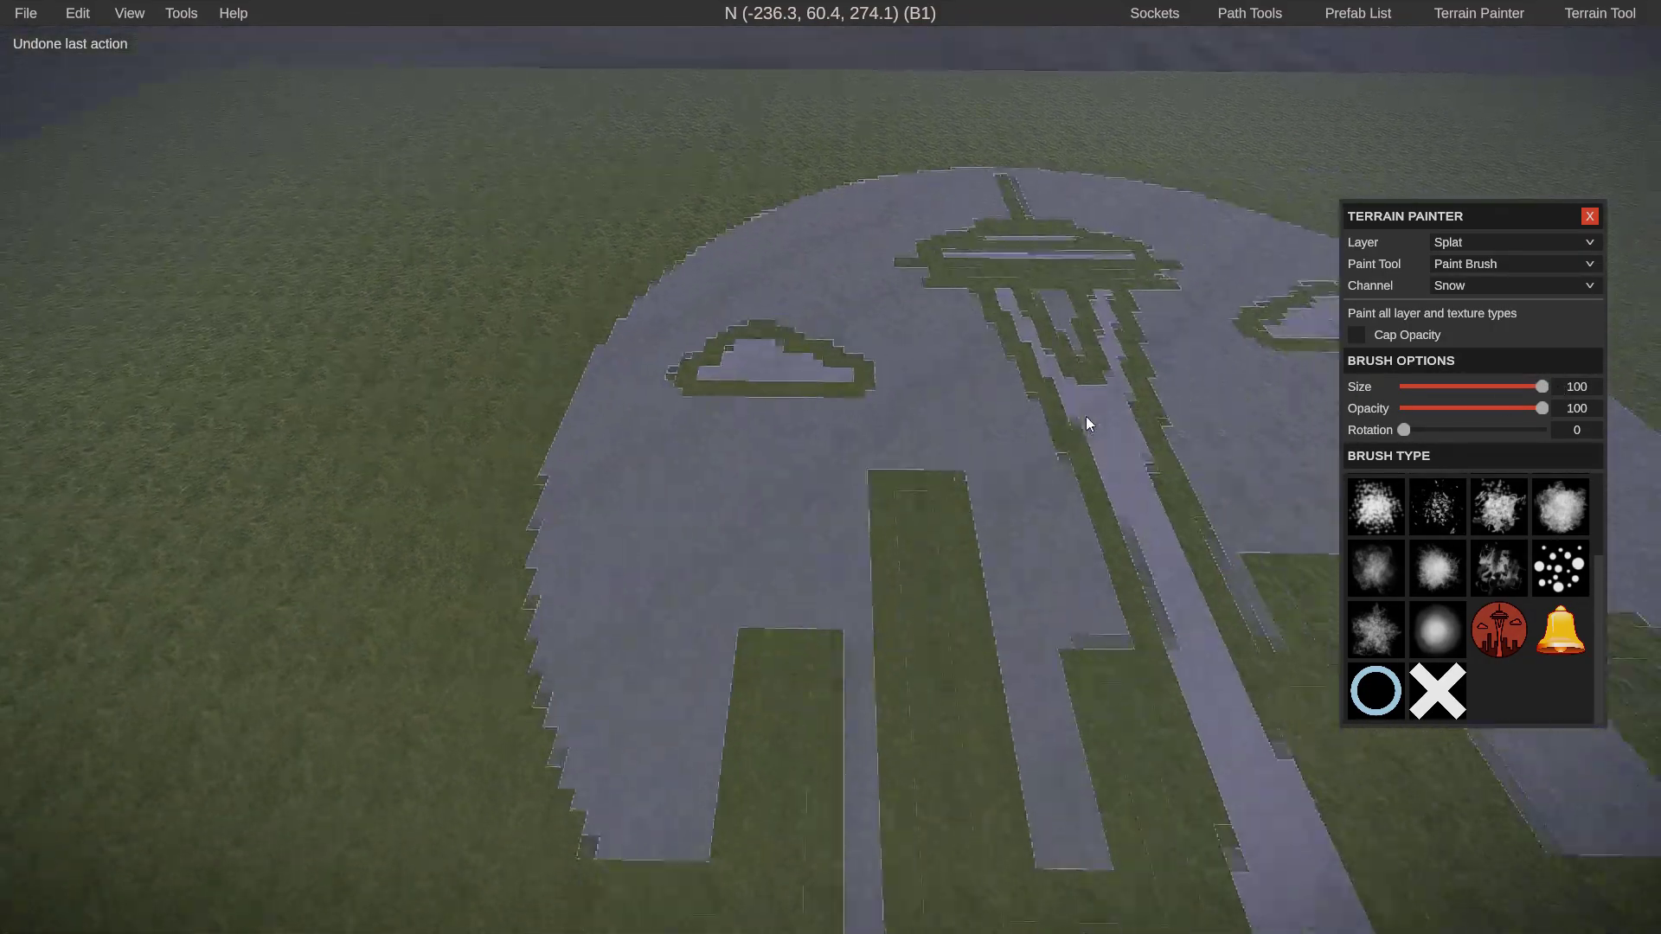
key("s")
left_click(733, 424)
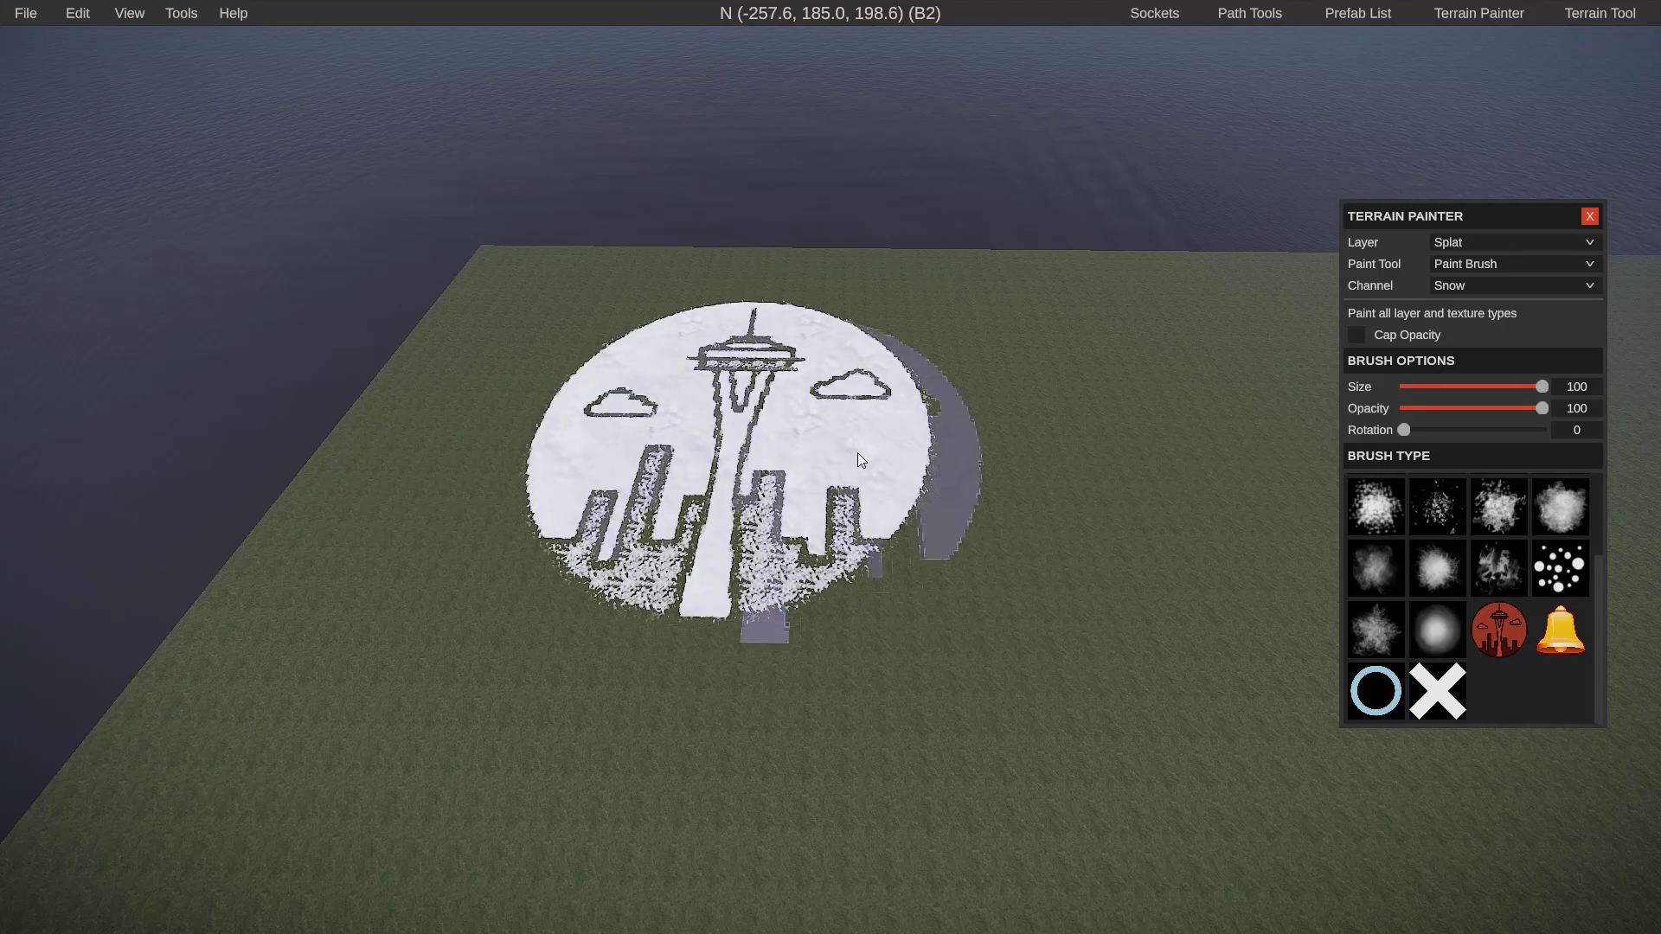
scroll(1027, 505, "up", 5)
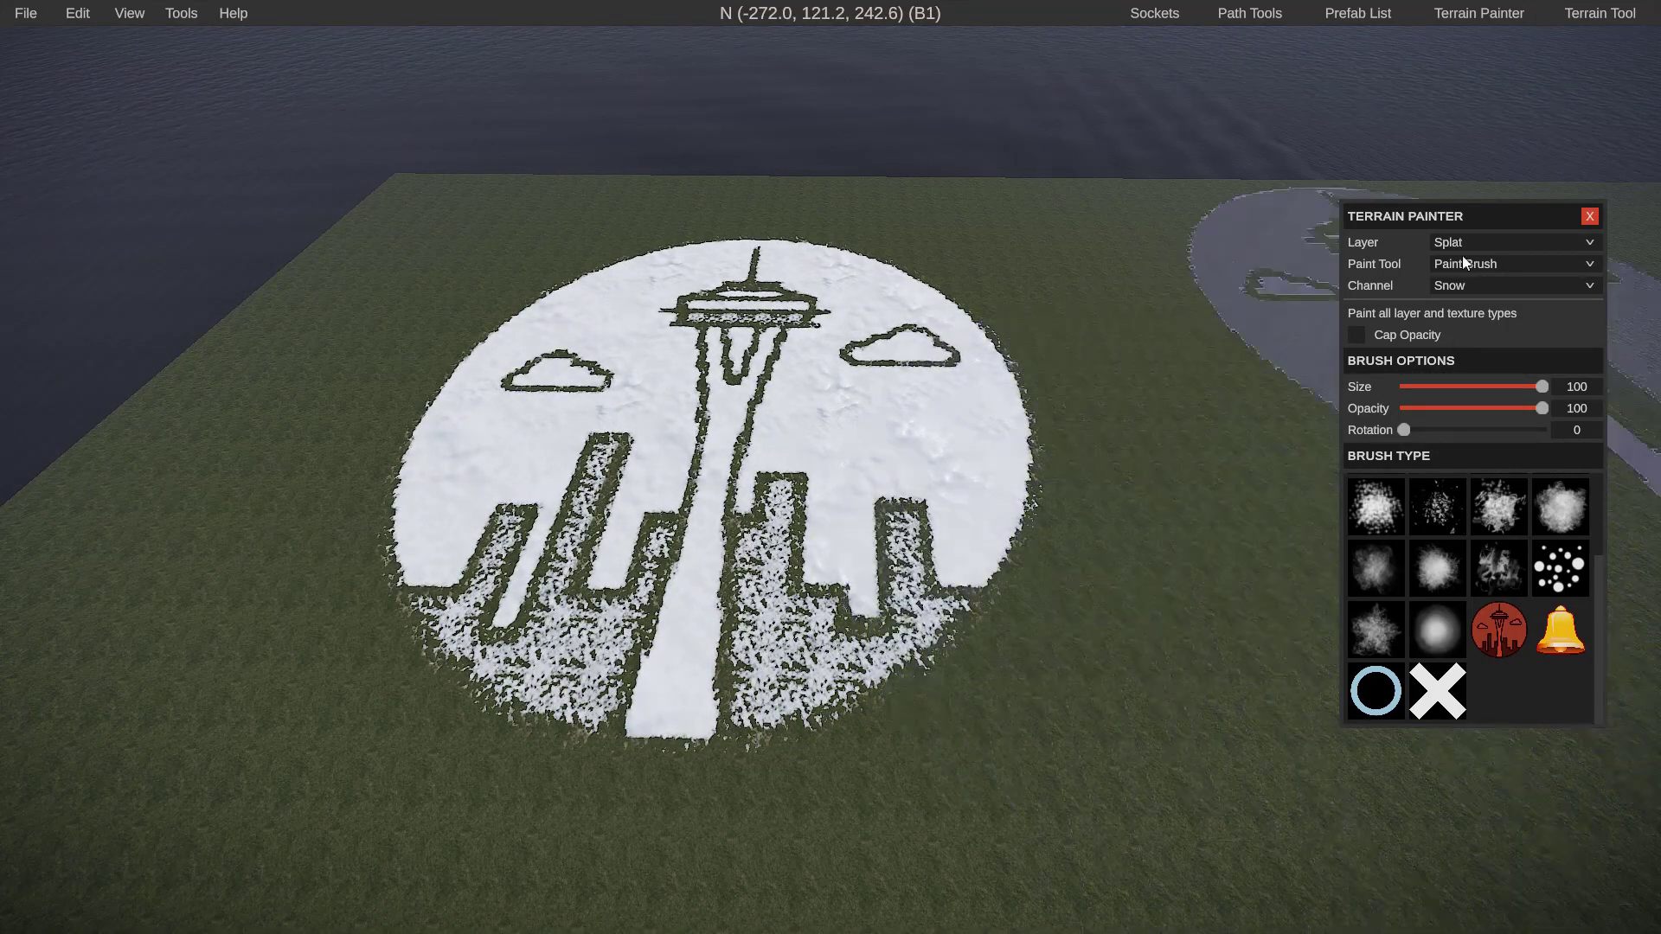
- Search the prefabs for "logo" and place the Spaceneedlelogo prefab beside the snow stamp, slightly overlapping its edge
left_click(1358, 13)
scroll(951, 433, "up", 4)
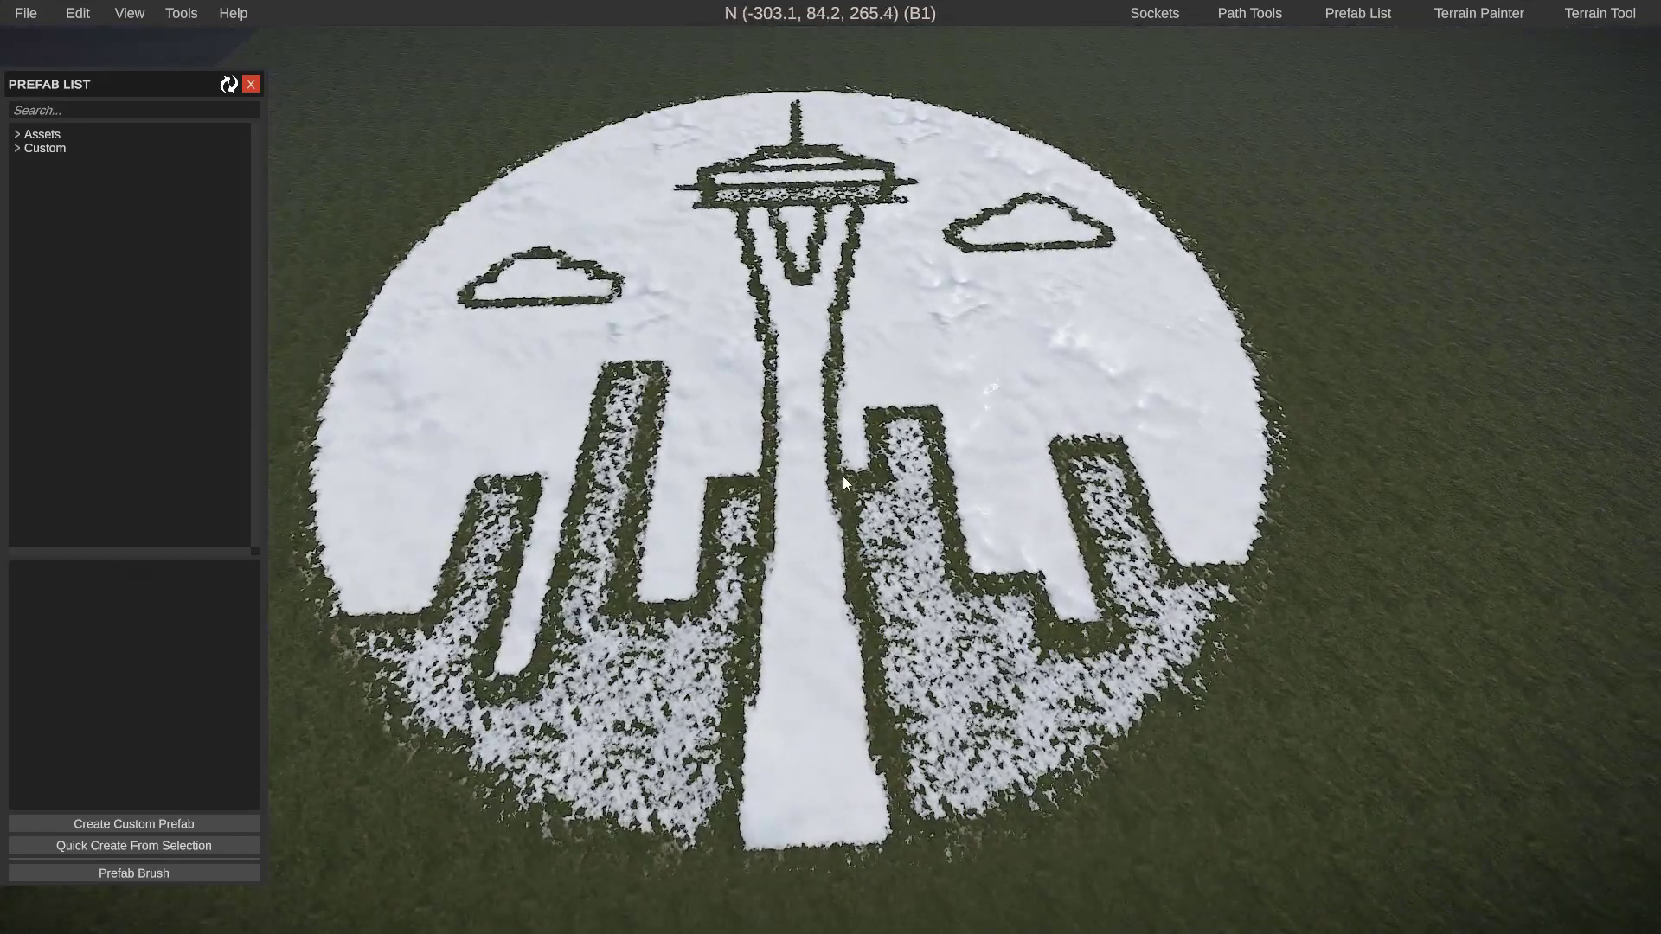
scroll(787, 624, "down", 5)
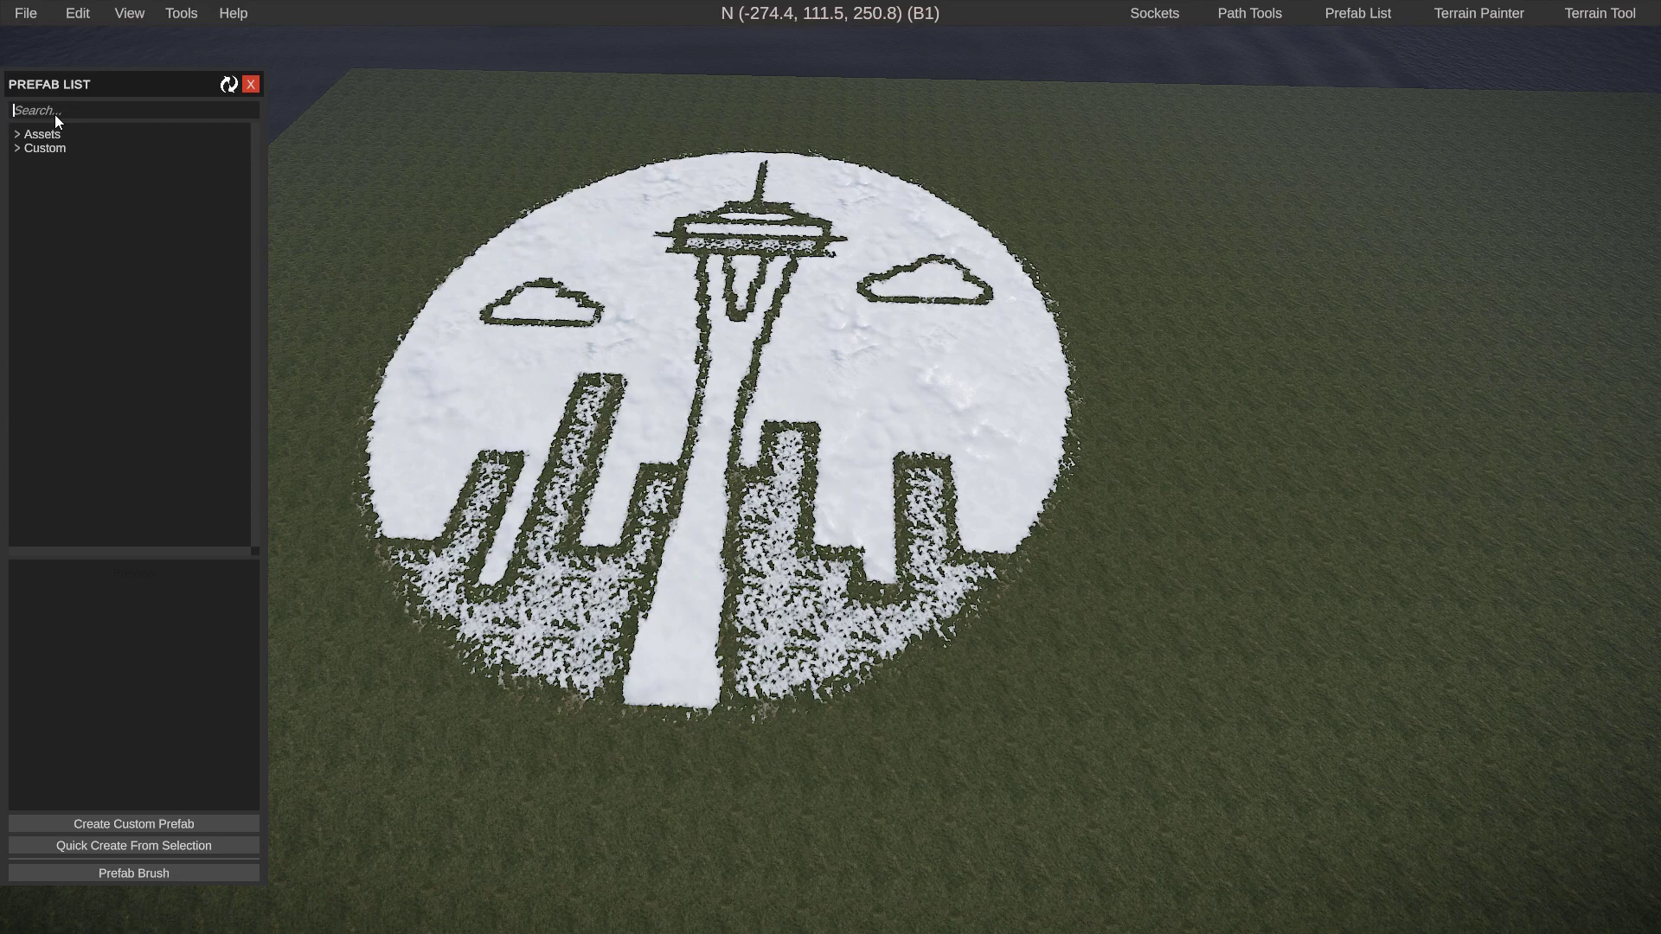
type("seattle")
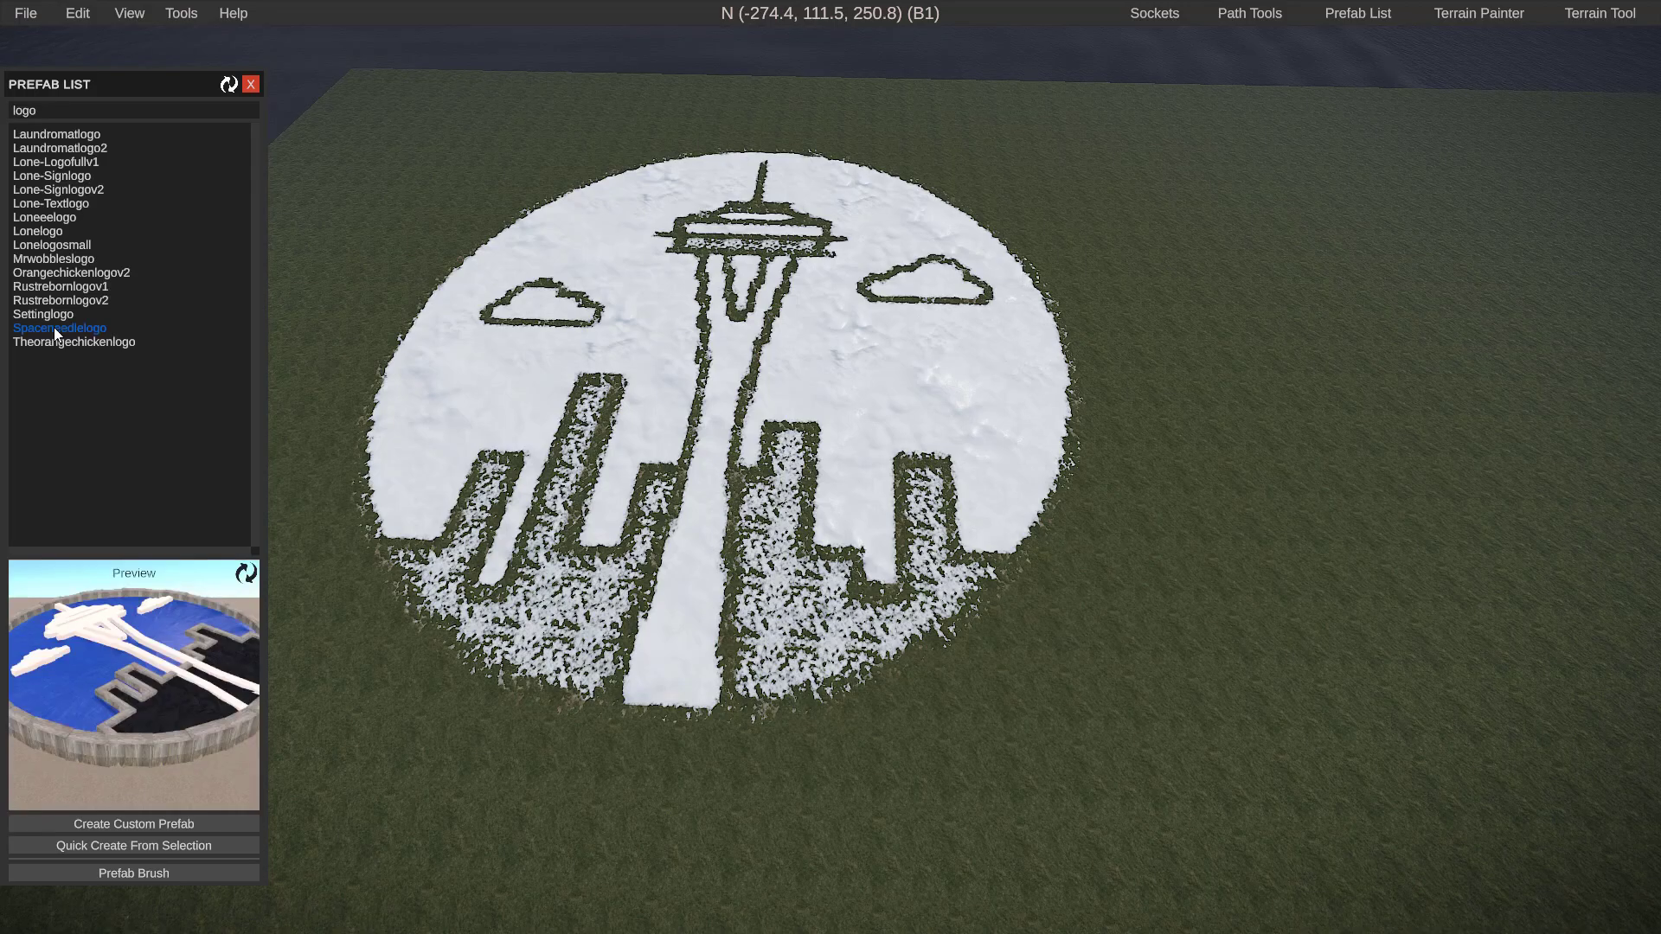
left_click_drag(56, 327, 1193, 345)
left_click(860, 144)
key("s")
key("d")
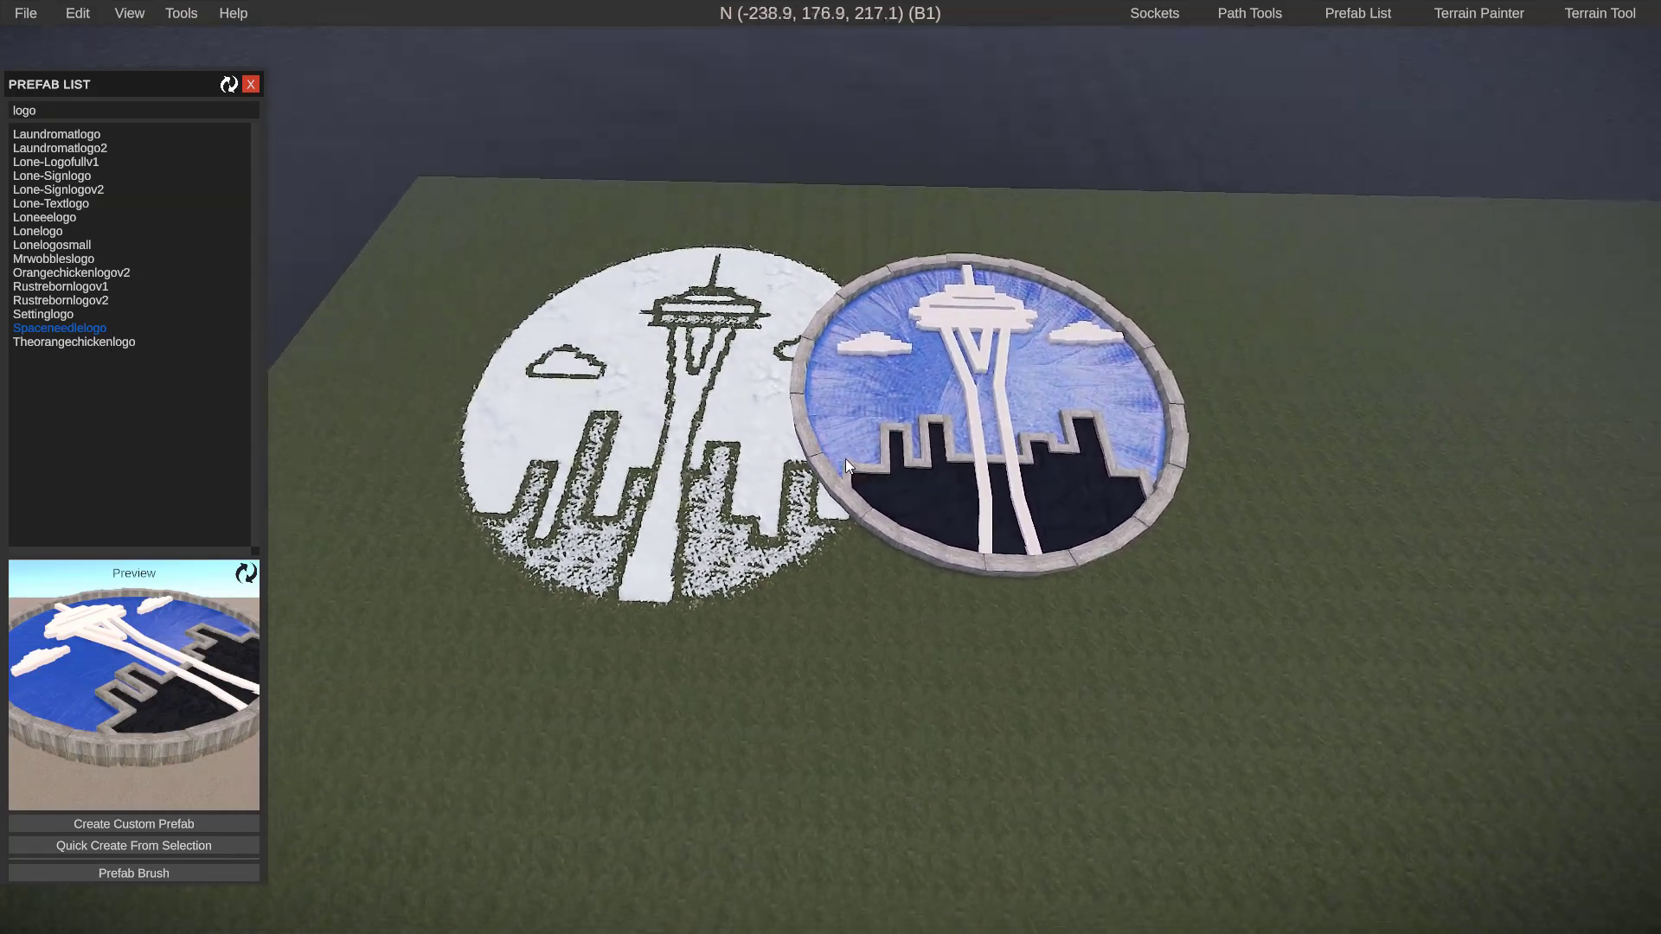
left_click(249, 85)
right_click_drag(943, 454, 979, 459)
key("w")
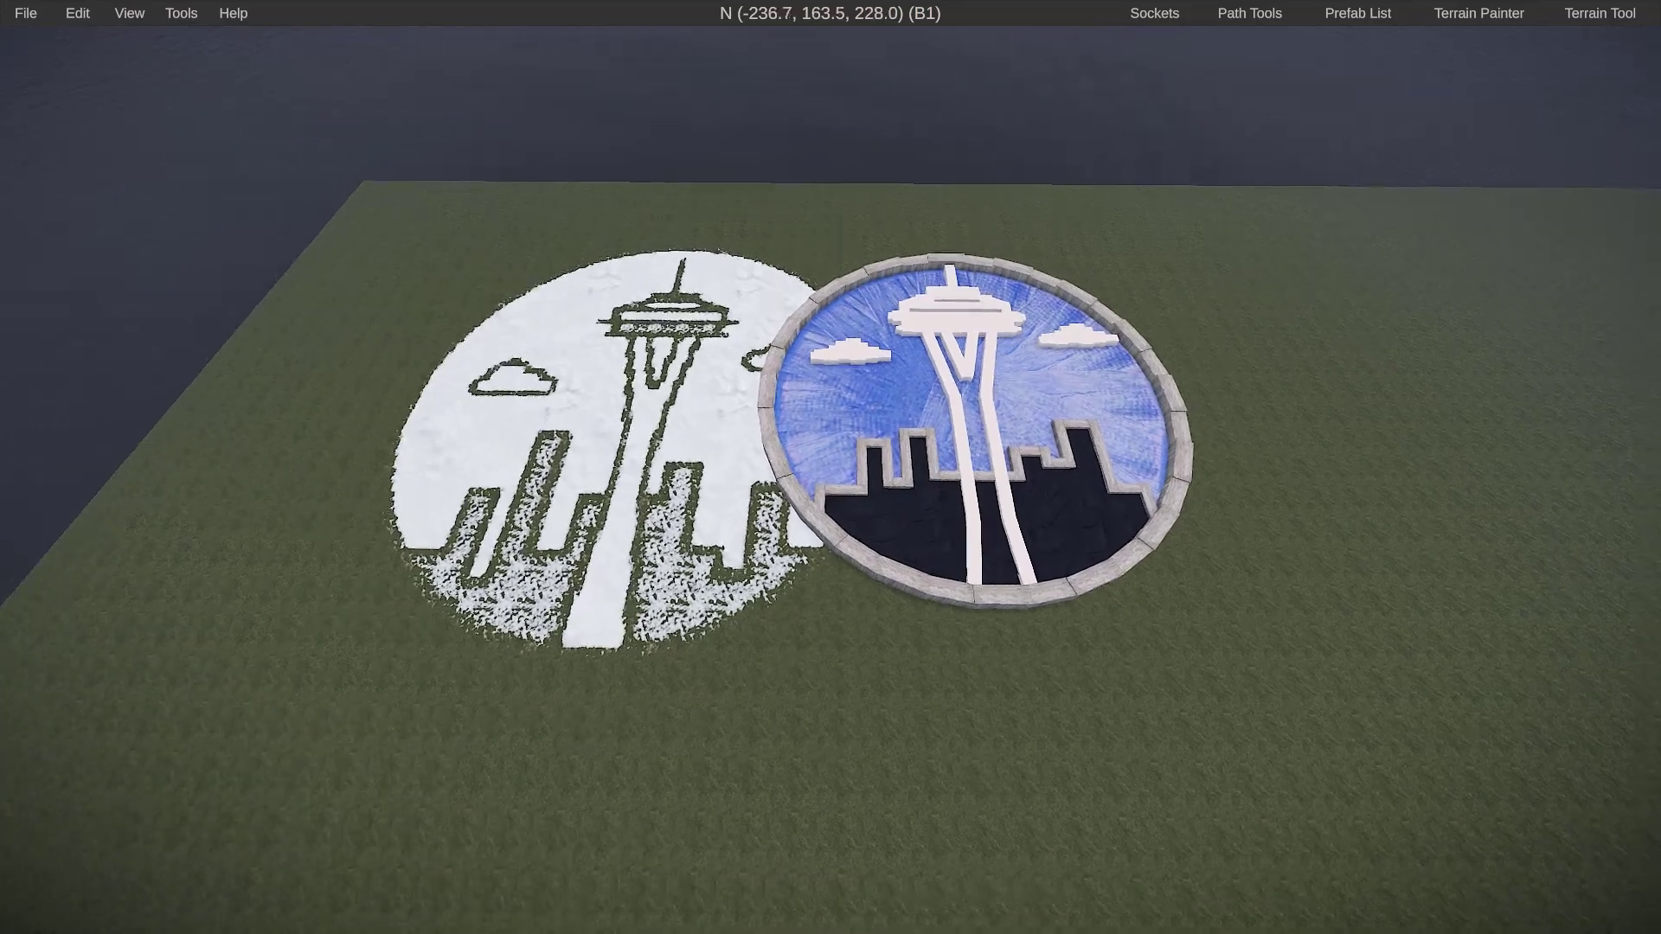
- Move the Spaceneedlelogo prefab along the X axis to about -111, clear of the snow stamp
key("d")
left_click(979, 460)
left_click_drag(981, 410, 1021, 420)
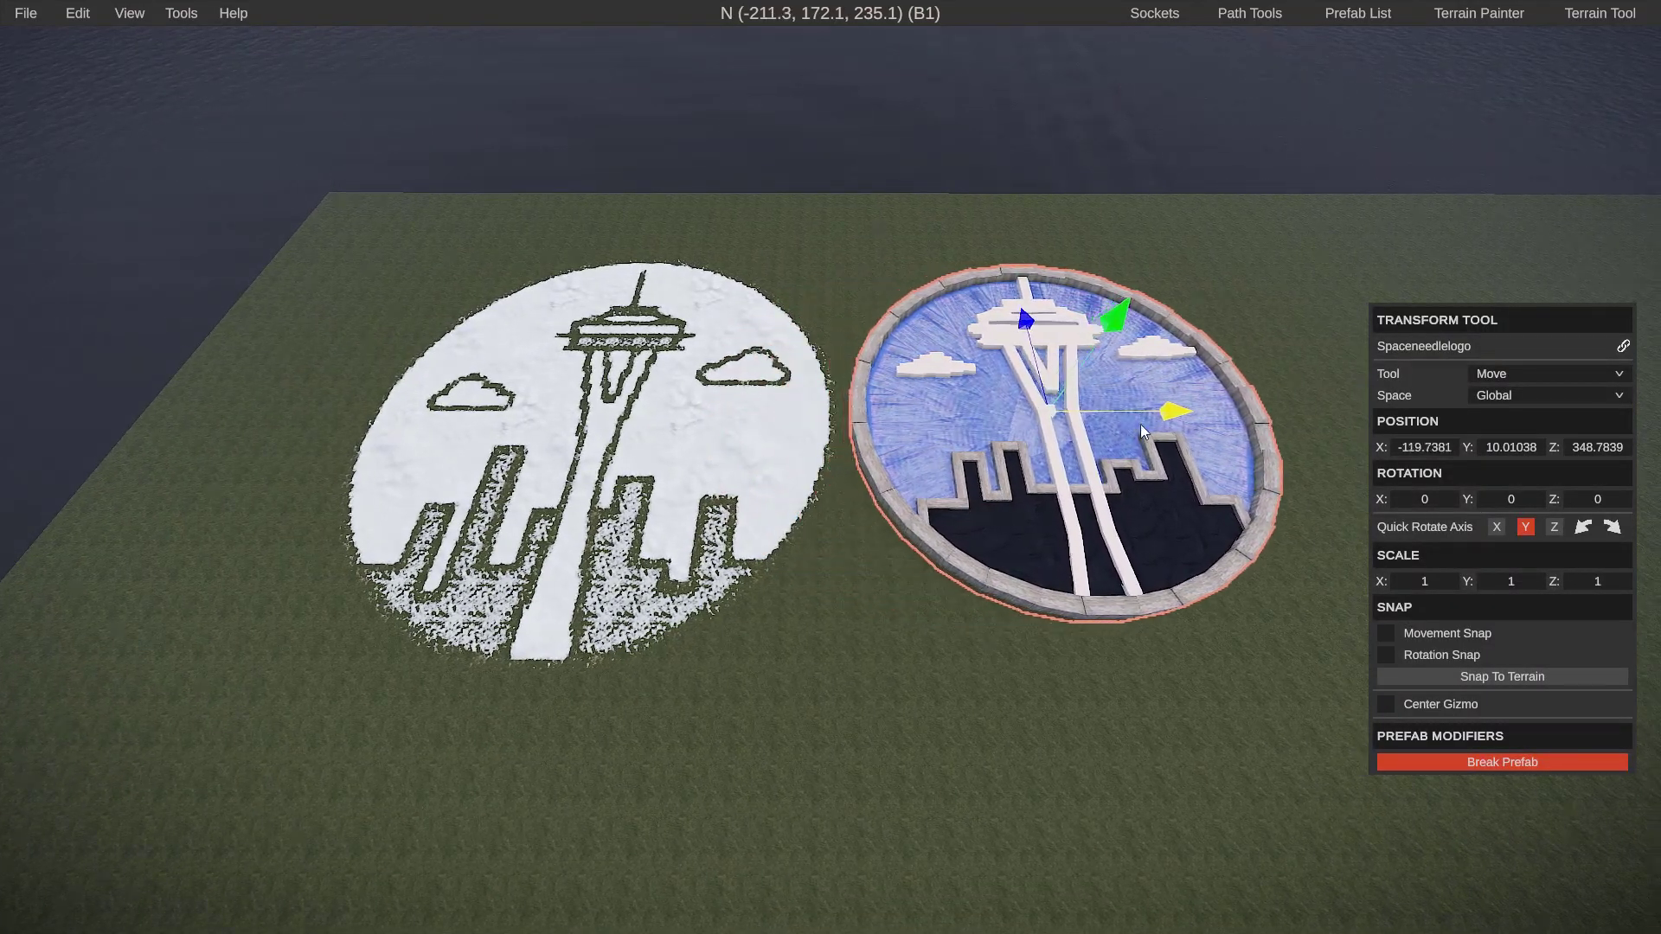
left_click_drag(1140, 424, 1171, 424)
key("w")
key("a")
right_click_drag(1171, 424, 1384, 346)
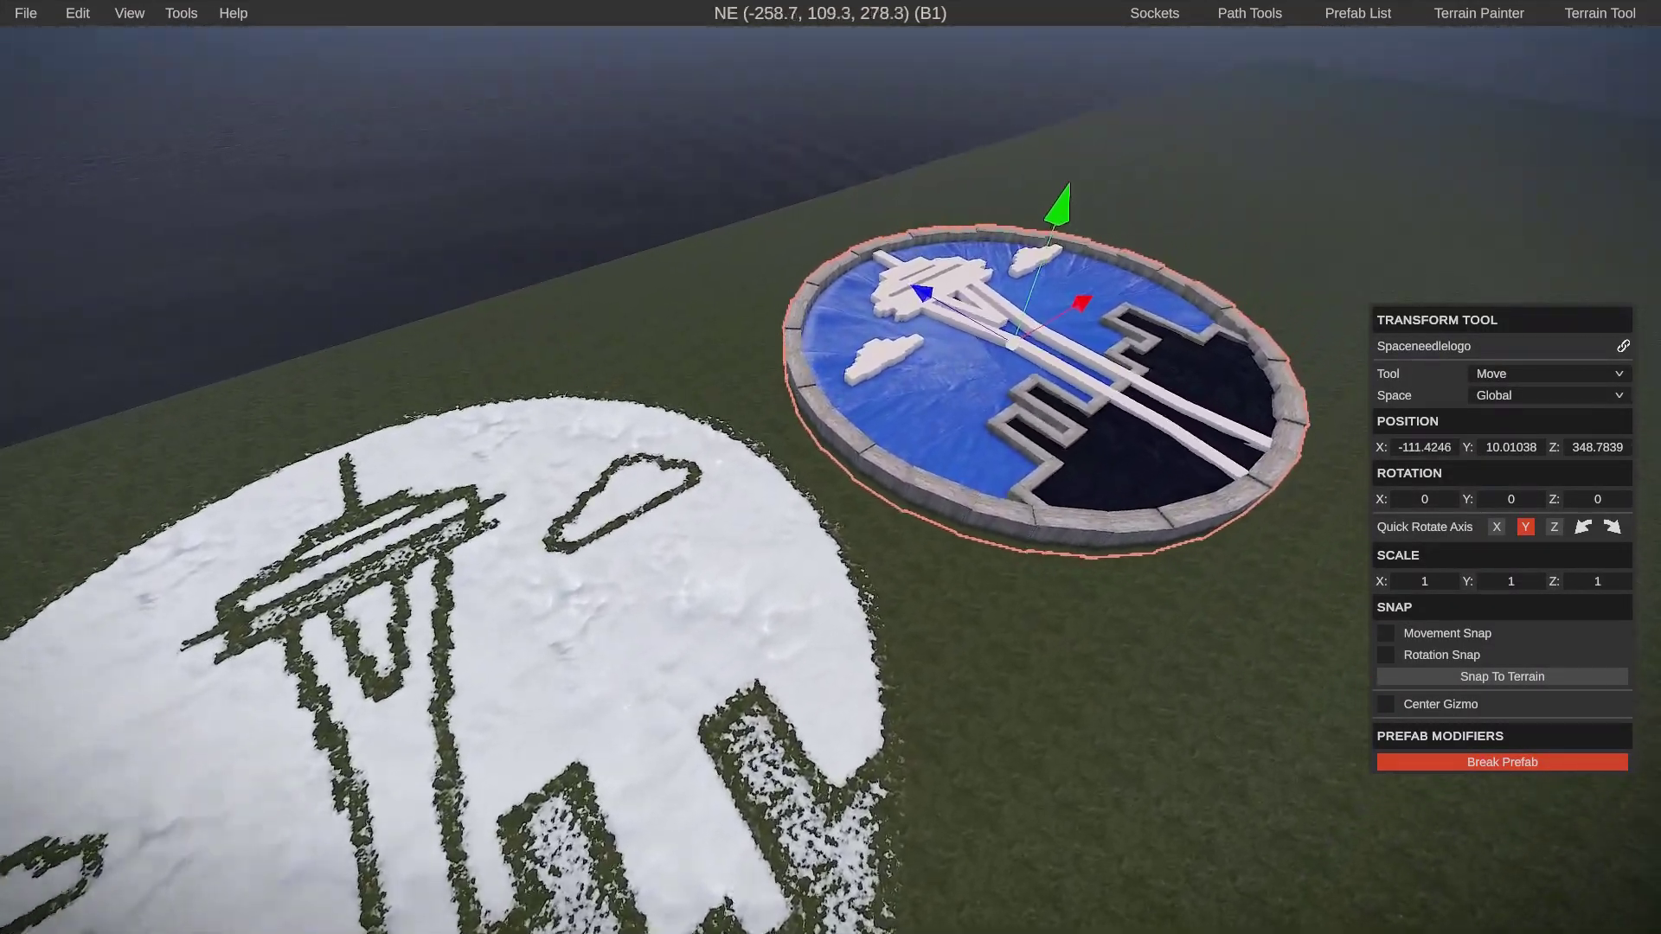
- Shift the Spaceneedlelogo prefab farther from the snow stamp, to X about -107
key("d")
key("w")
key("w")
right_click_drag(1171, 424, 927, 485)
key("w")
key("w")
key("d")
key("s")
key("s")
key("s")
left_click_drag(1047, 449, 1093, 464)
key("a")
key("d")
right_click_drag(977, 508, 1073, 512)
key("w")
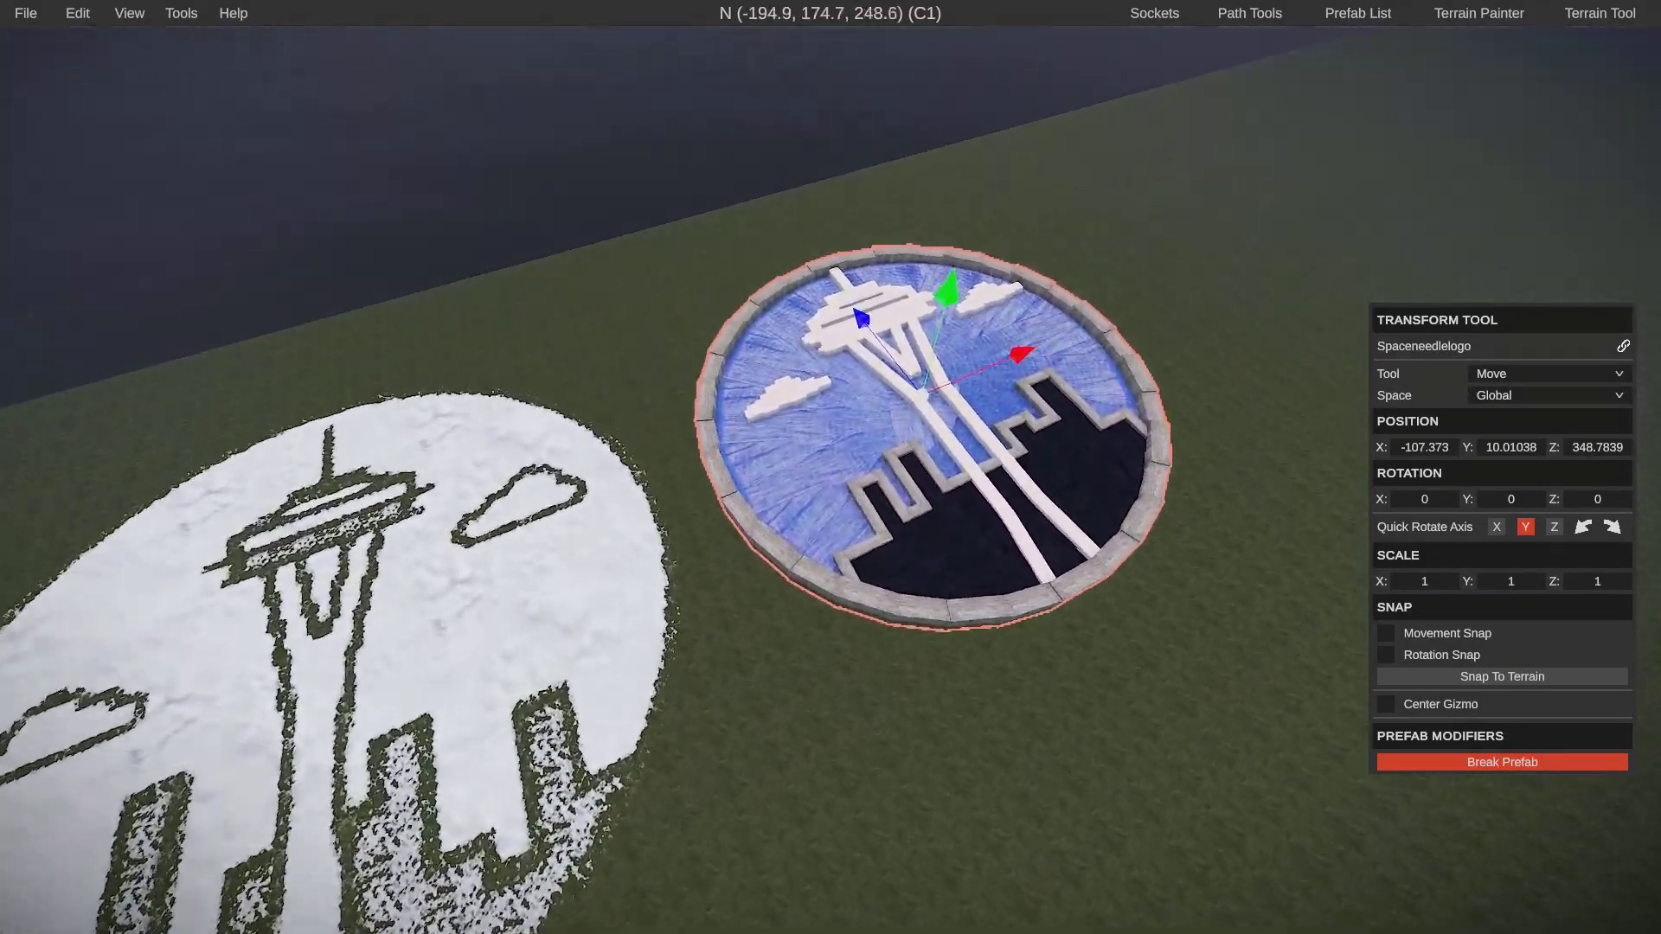
- Scale the Spaceneedlelogo prefab down uniformly to a small disc and deselect it
right_click_drag(809, 472, 874, 434)
key("3")
left_click_drag(848, 415, 808, 426)
left_click(807, 442)
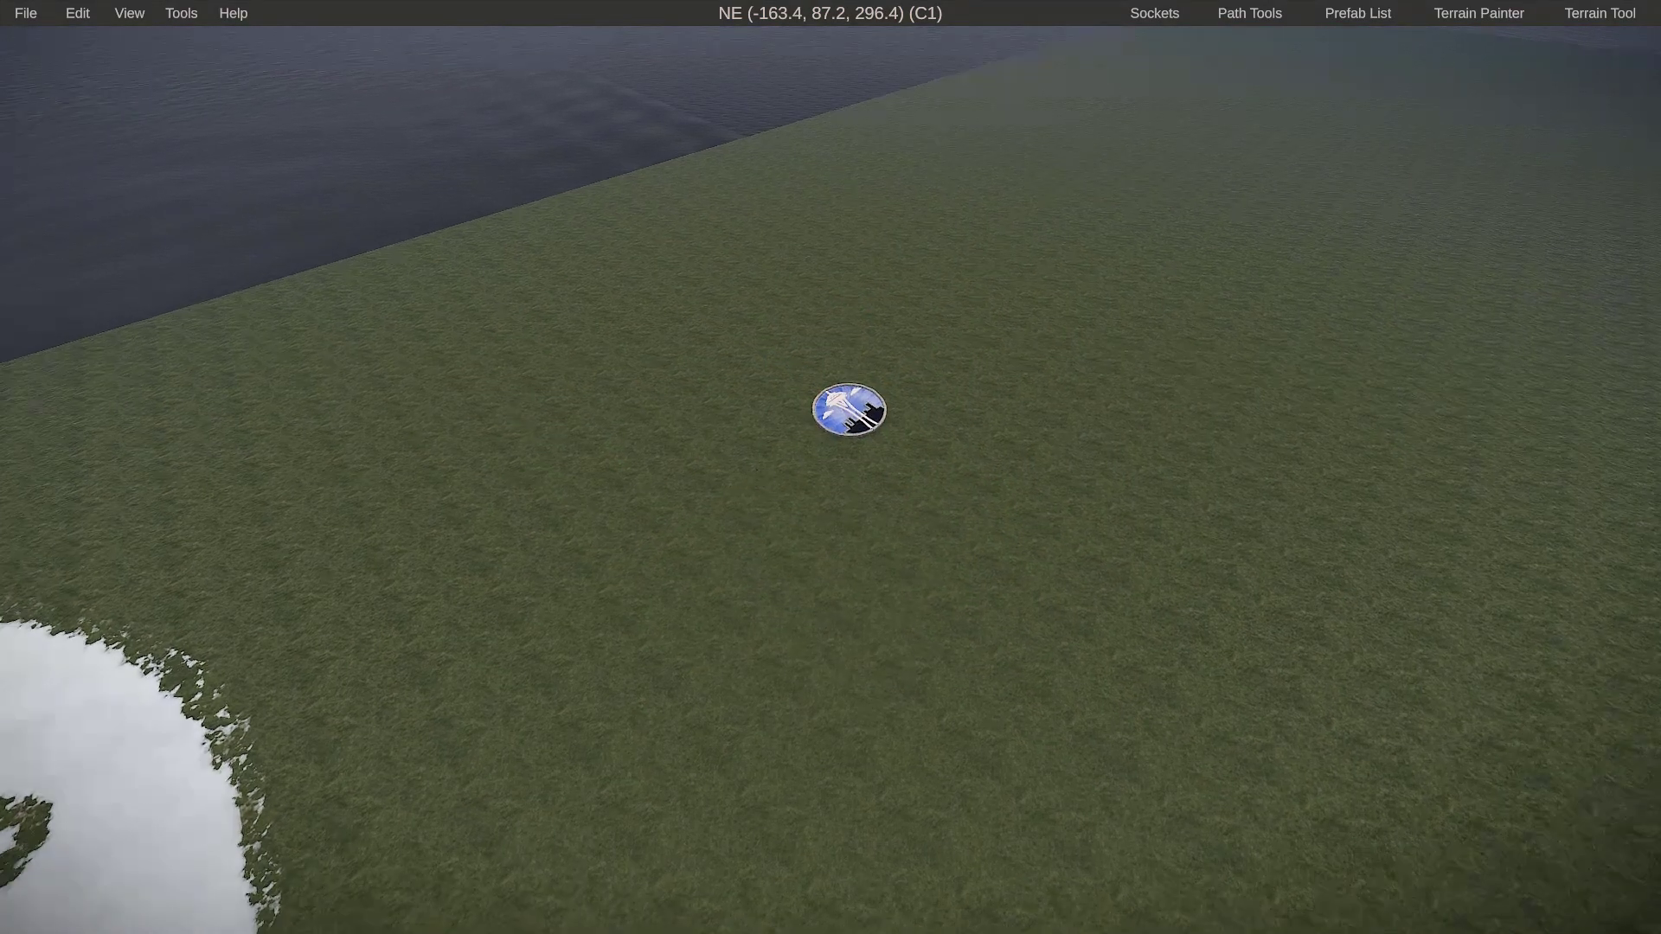
- Select the shrunken Spaceneedlelogo prefab on the grass and delete it
key("w")
right_click_drag(807, 443, 723, 443)
key("s")
right_click_drag(948, 390, 952, 424)
key("a")
key("a")
mouse_move(831, 467)
right_mouse_down()
mouse_move(731, 467)
mouse_move(834, 474)
right_mouse_up()
key("d")
key("w")
left_click_drag(771, 376, 993, 548)
key("Delete")
- Stamp the custom X brush in snow at size 100 on the grass beside the Space Needle stamp
right_click_drag(1034, 556, 991, 559)
key("s")
key("w")
key("a")
key("s")
key("d")
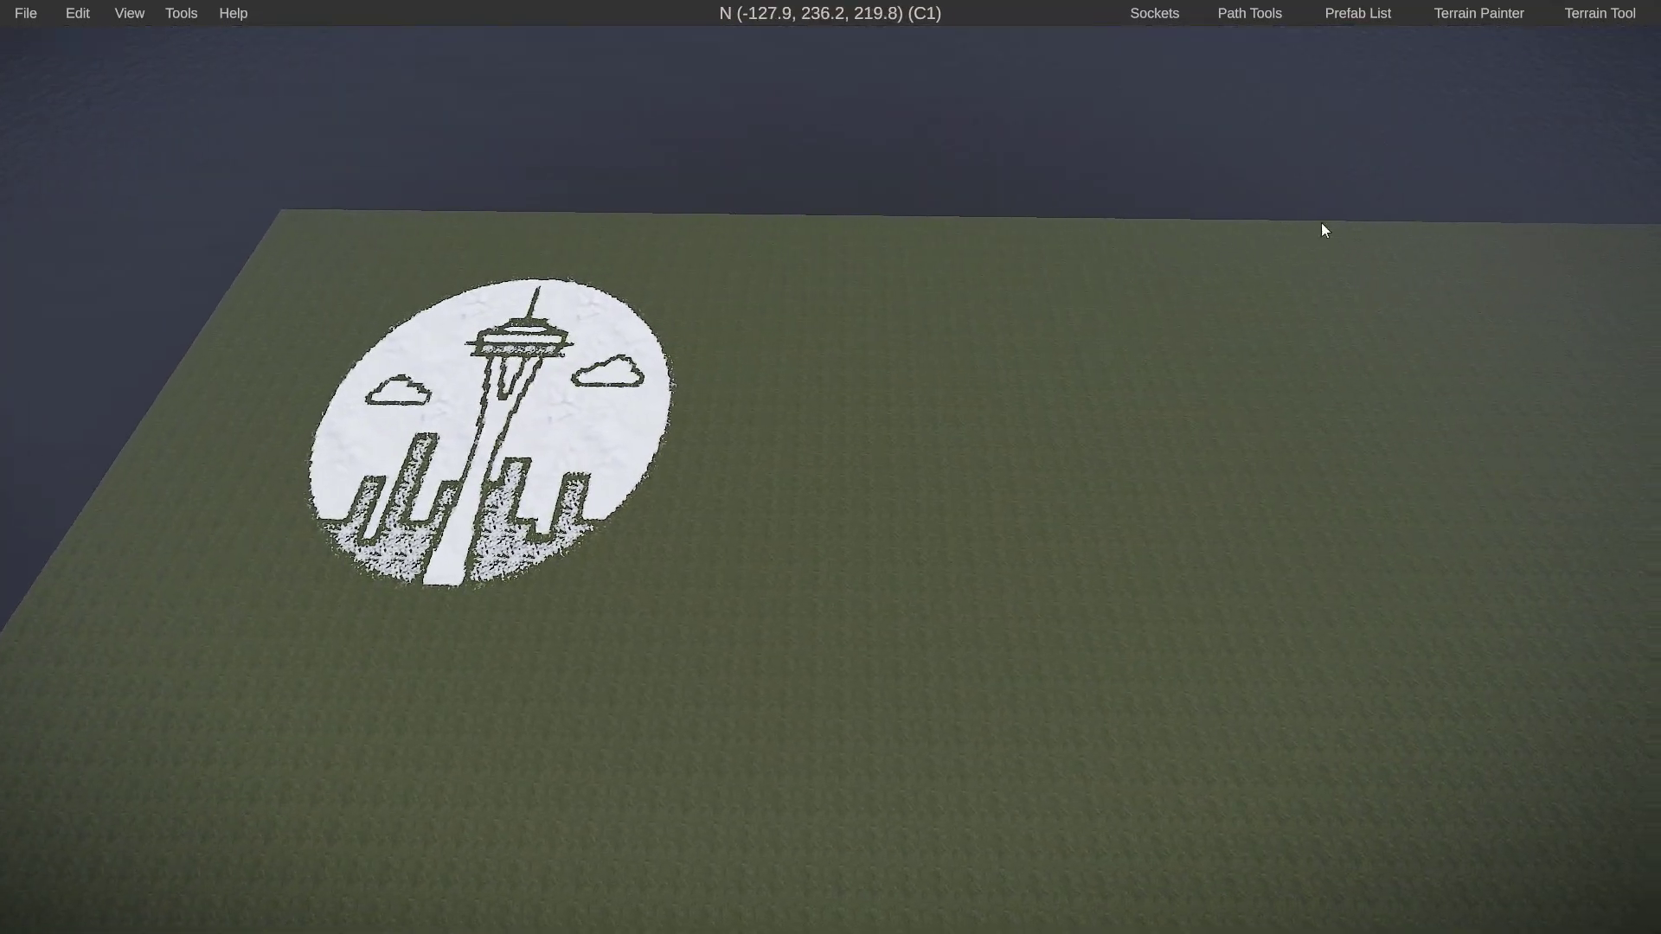
left_click(1479, 14)
left_click(1437, 691)
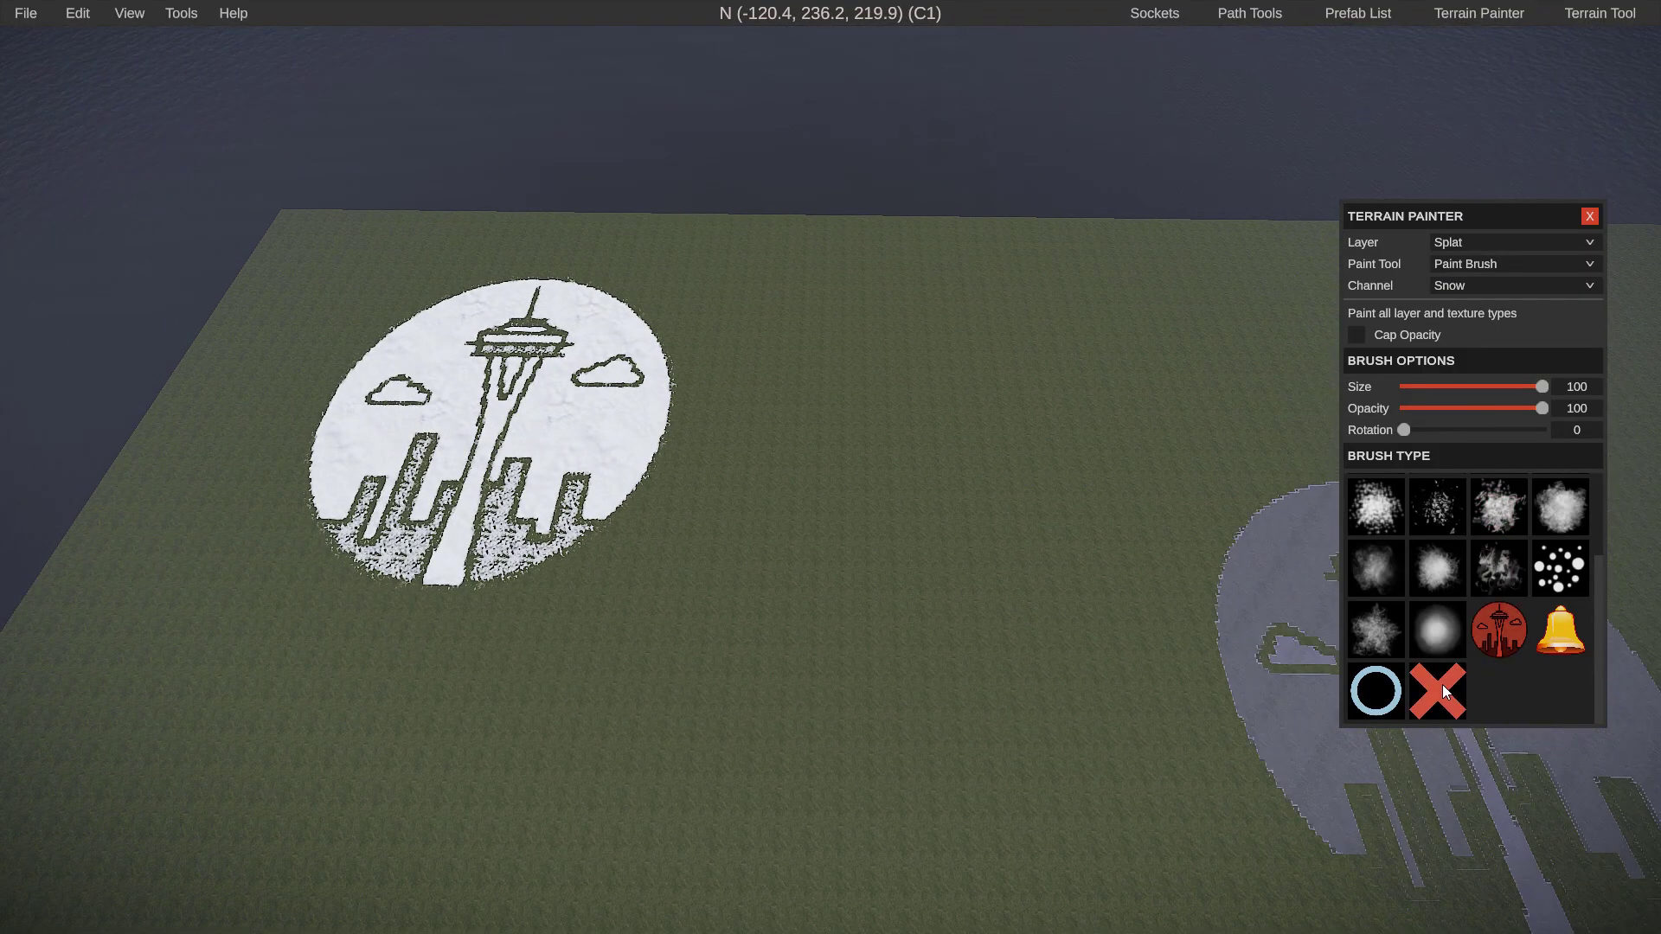
left_click(941, 416)
- Stamp the custom ring brush in snow at size 100 beside the X
key("d")
key("s")
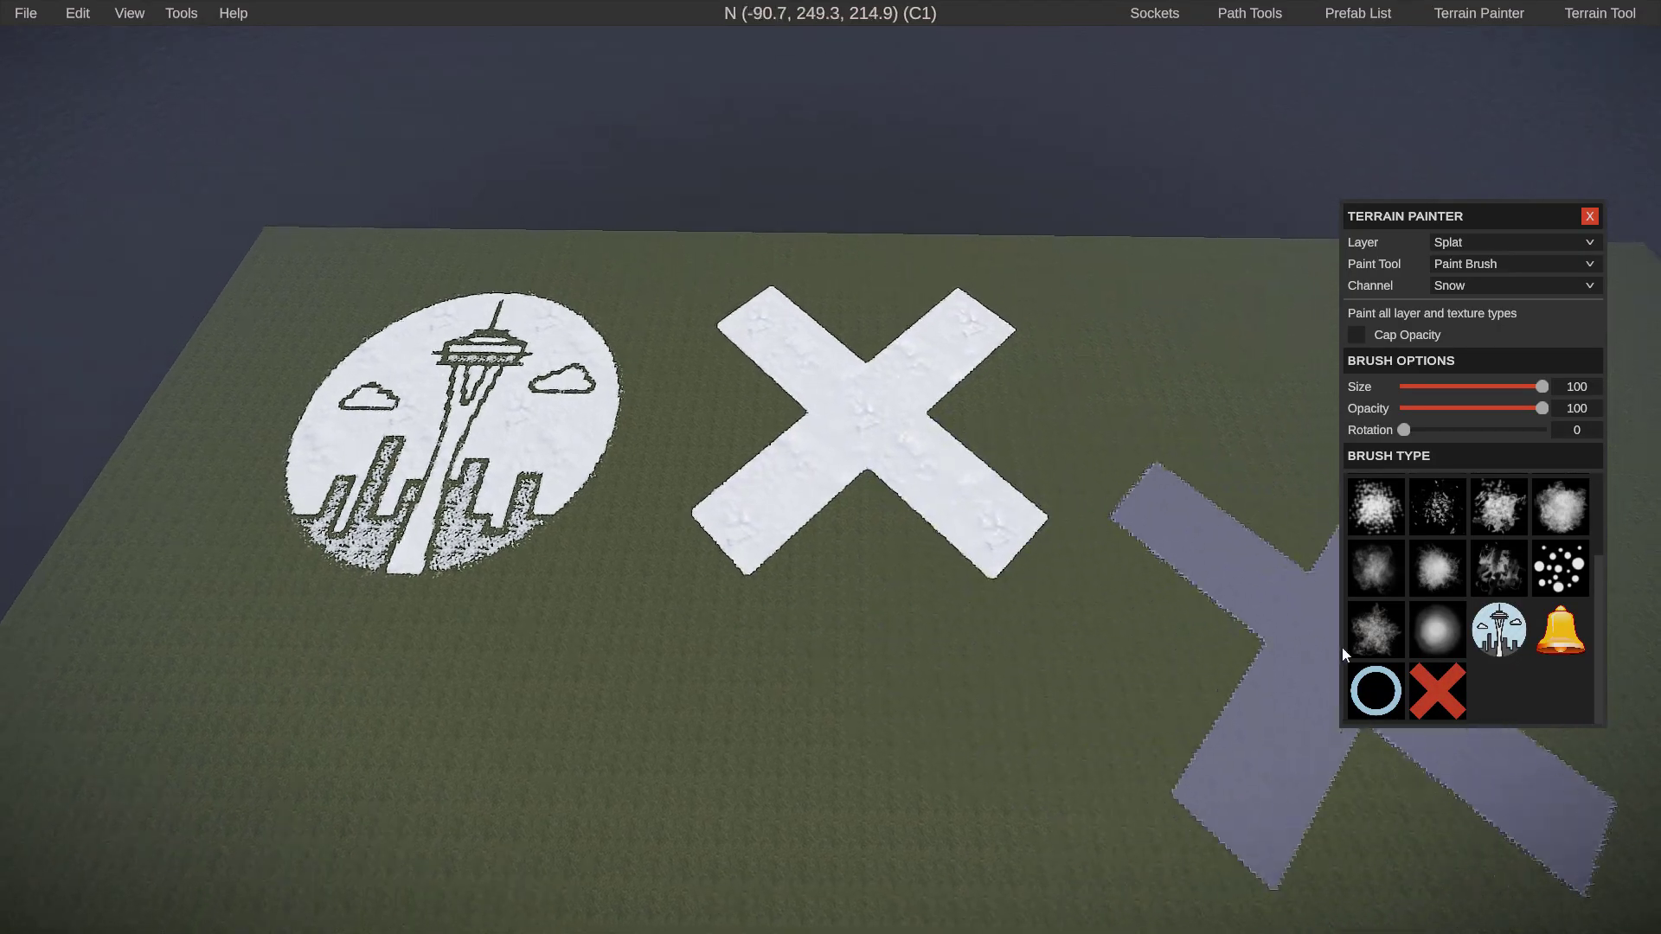
left_click(1372, 678)
left_click(1224, 436)
- Stamp the custom bell brush in snow at size 100 beyond the ring, completing the row of shapes
right_click_drag(1224, 436, 1306, 398)
key("d")
key("w")
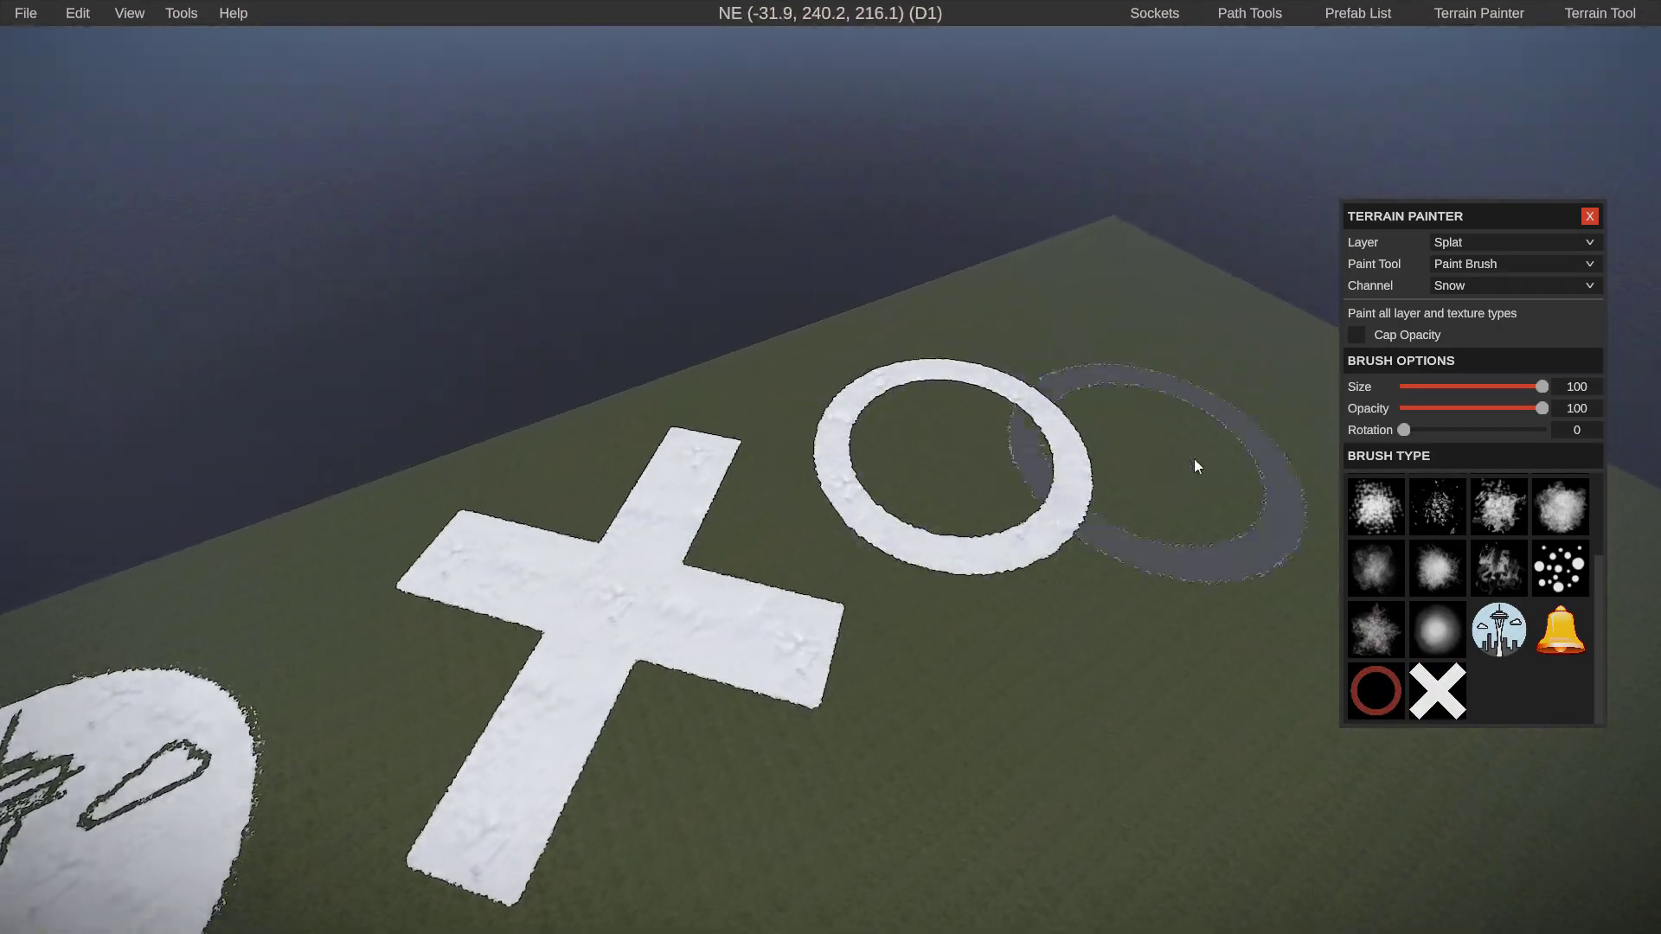
left_click(1561, 630)
left_click(1134, 336)
- Open the Terrain Tool in Raise / Lower mode and show the custom image brushes
key("d")
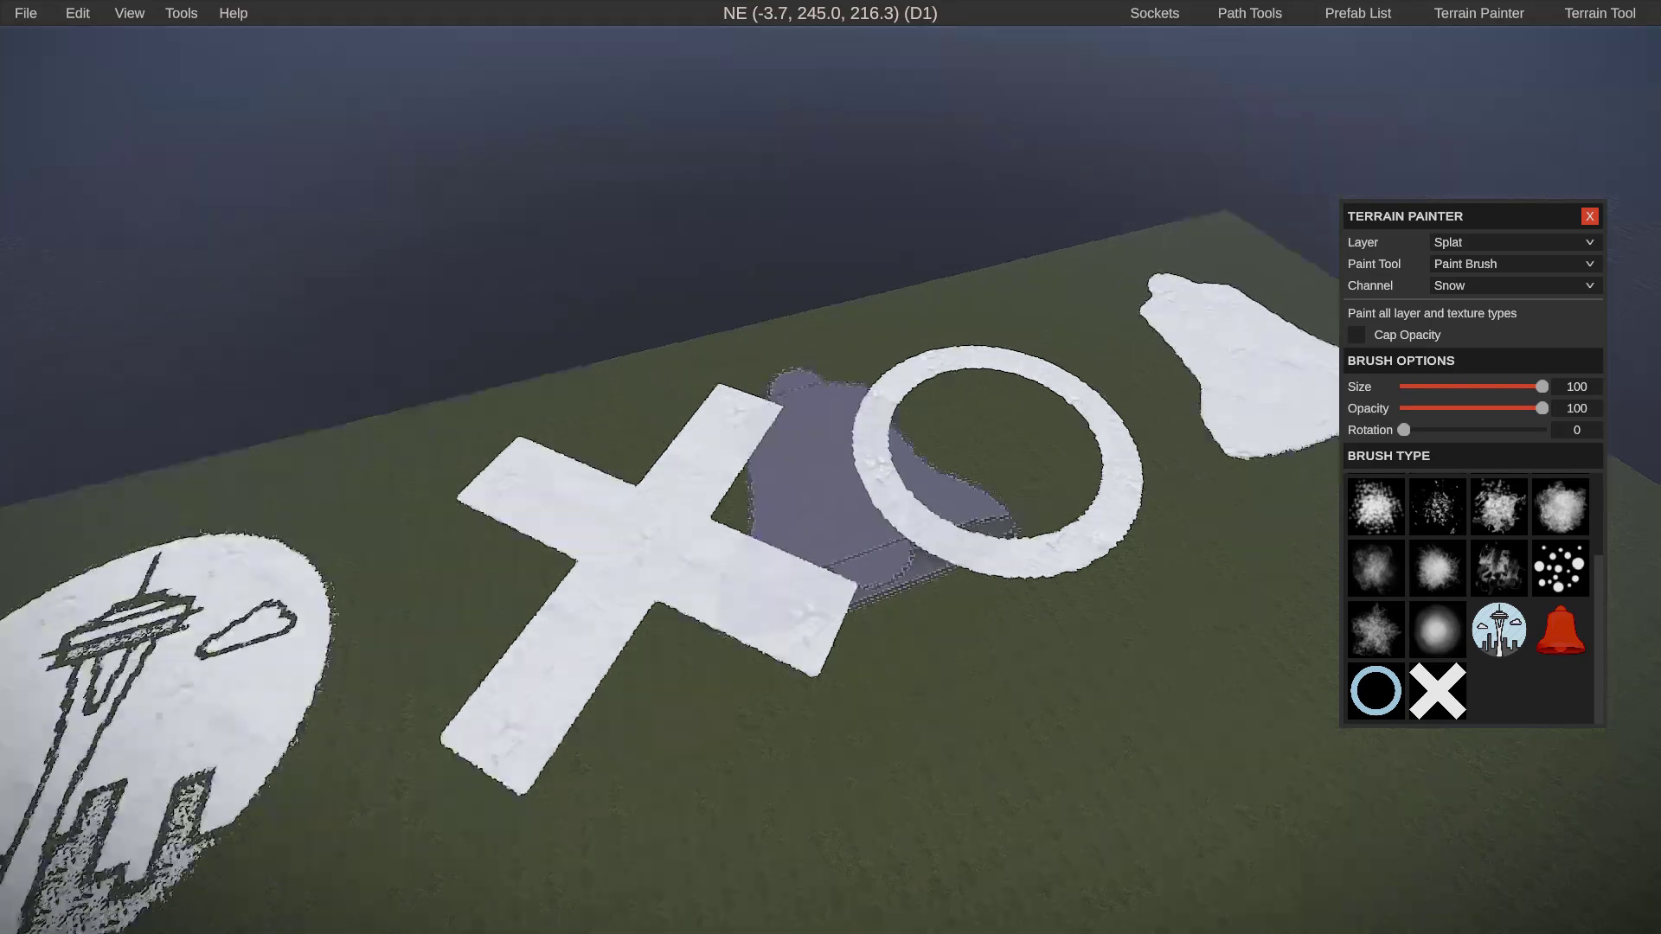
key("s")
key("a")
mouse_move(830, 467)
right_mouse_down()
mouse_move(899, 467)
mouse_move(709, 485)
mouse_move(943, 467)
right_mouse_up()
left_click(1604, 12)
key("w")
key("a")
key("a")
key("s")
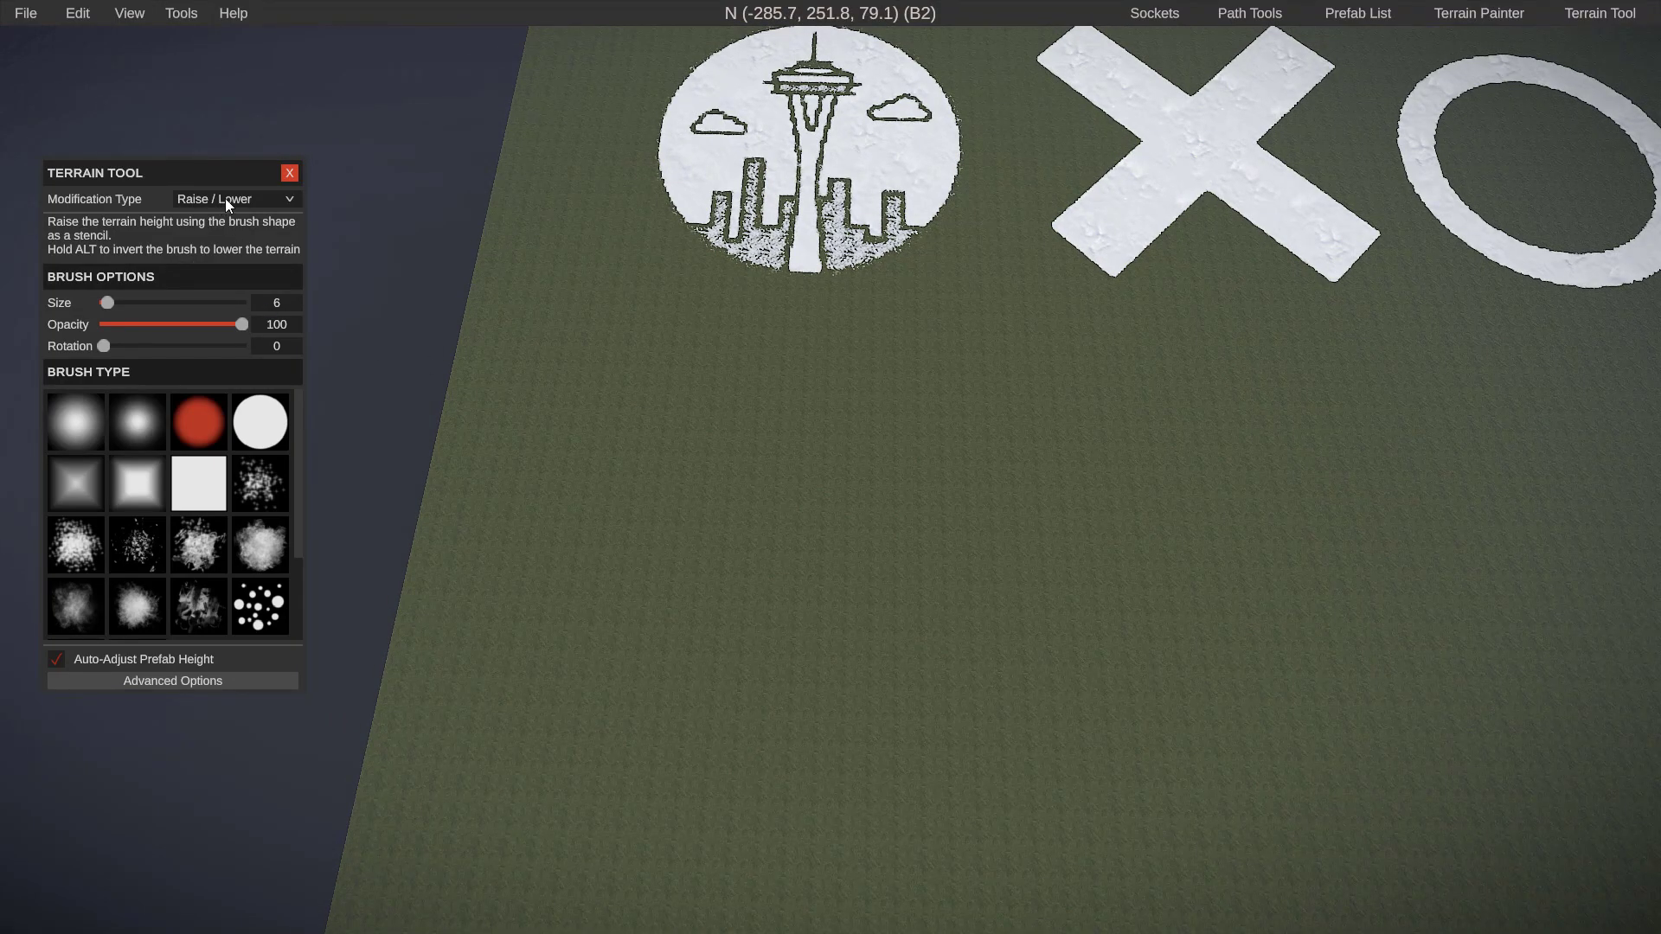
left_click_drag(299, 450, 292, 554)
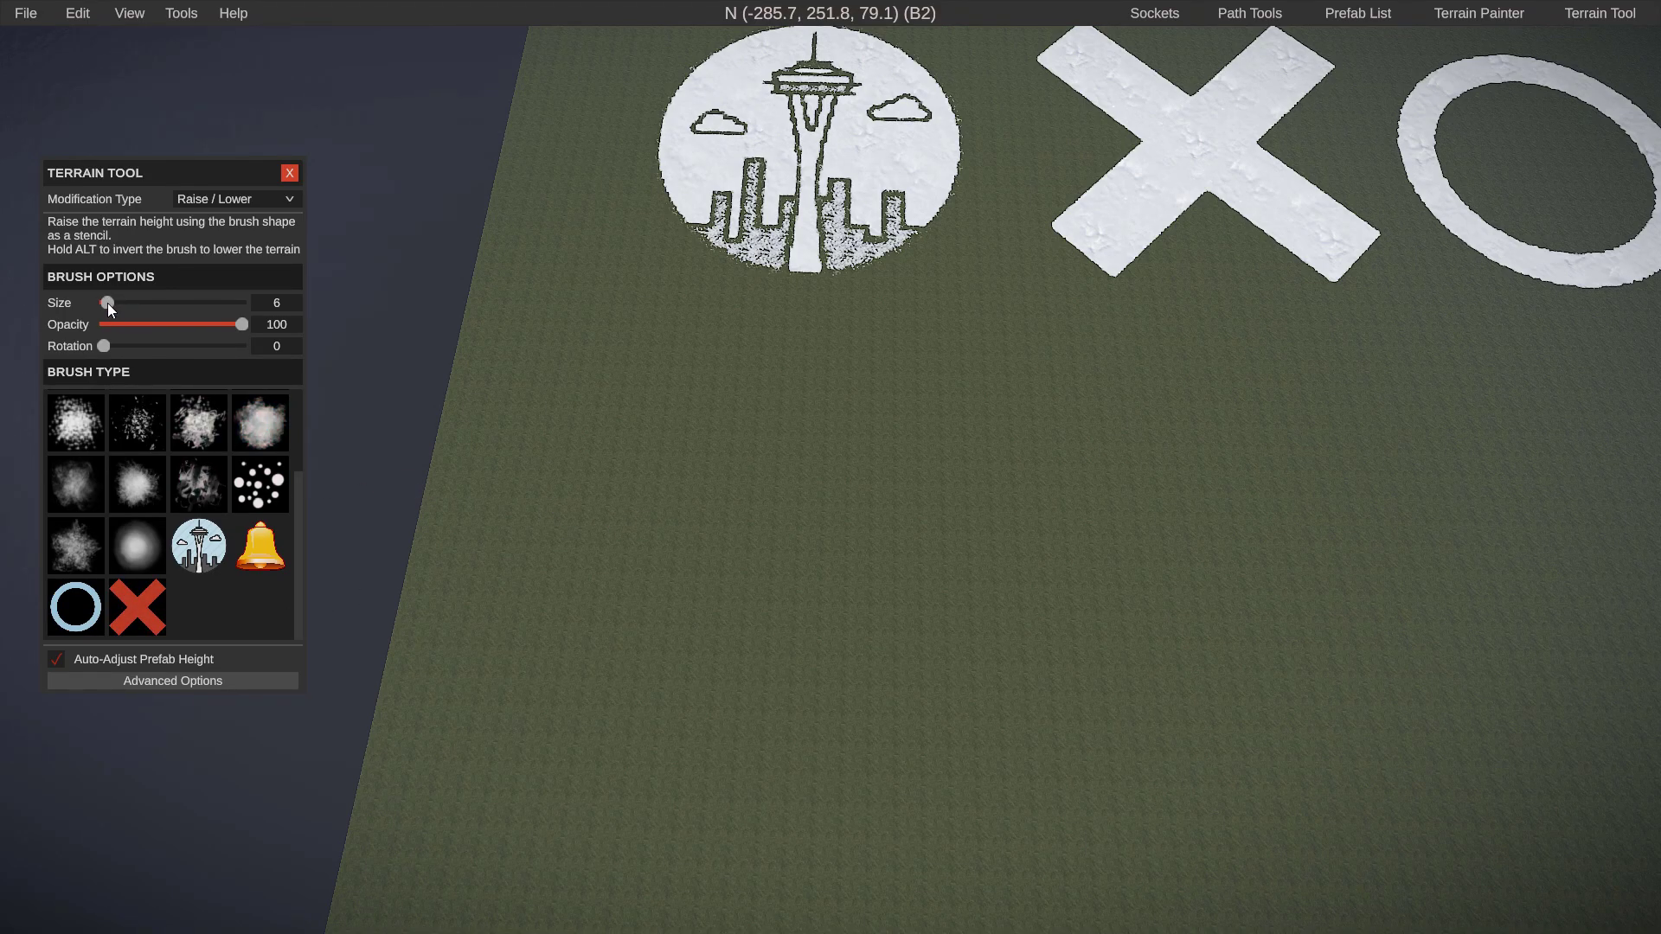
- Try raising the terrain with the X brush at size 45, and undo the stamp
left_click_drag(107, 303, 134, 304)
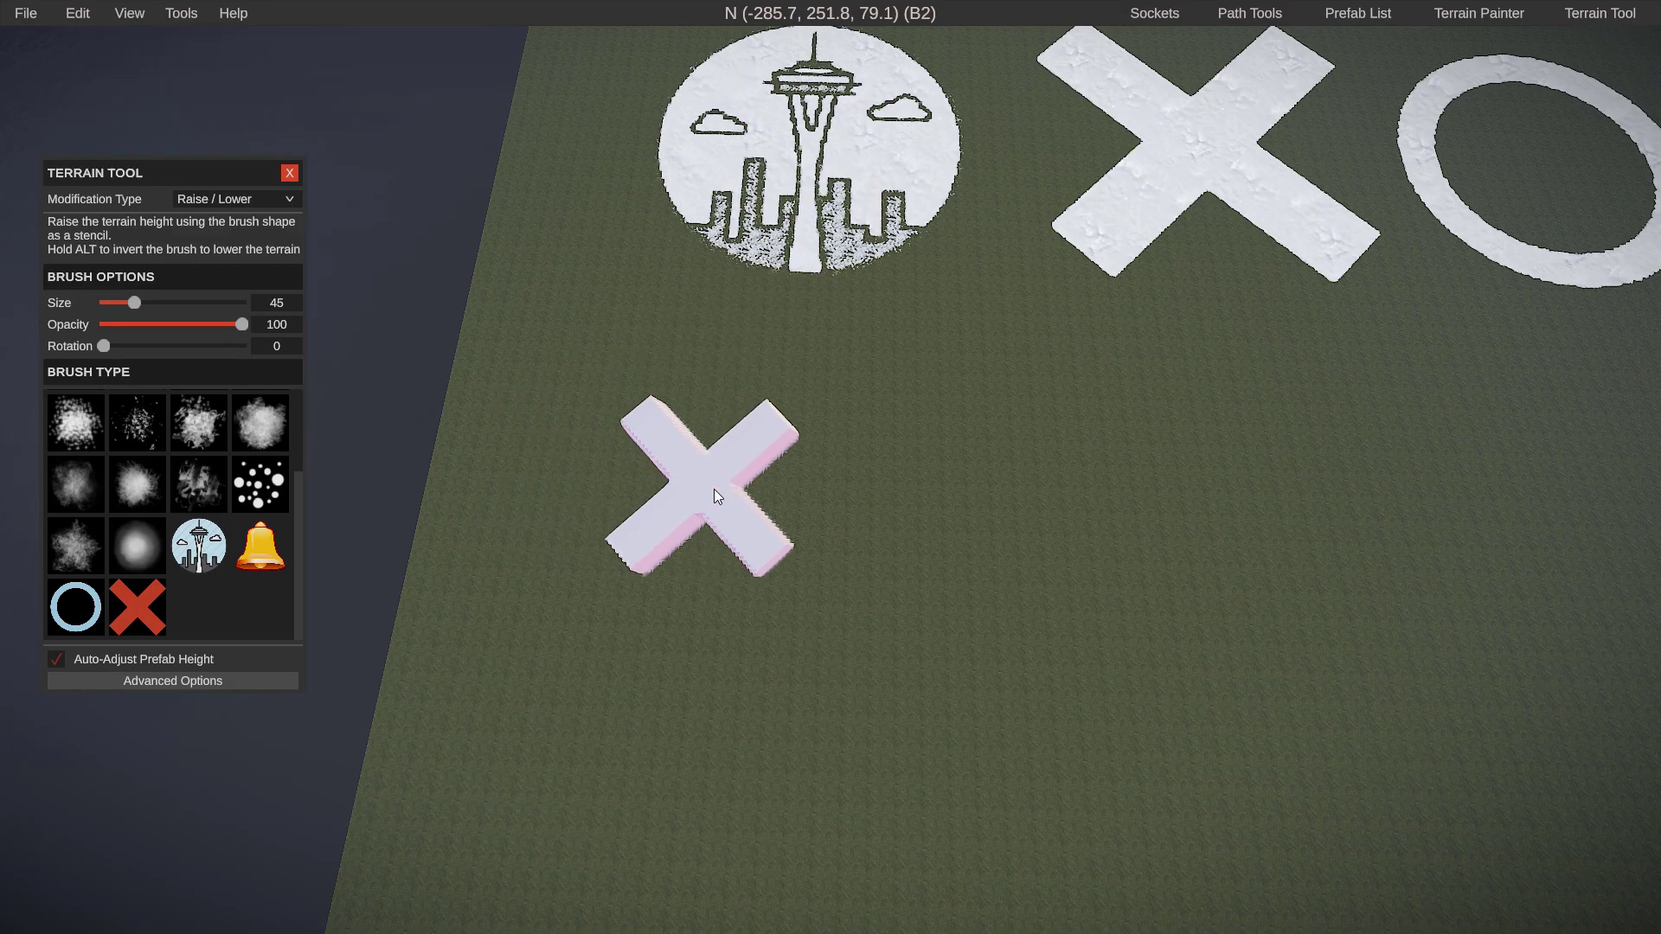
left_click(729, 497)
key("ctrl+z")
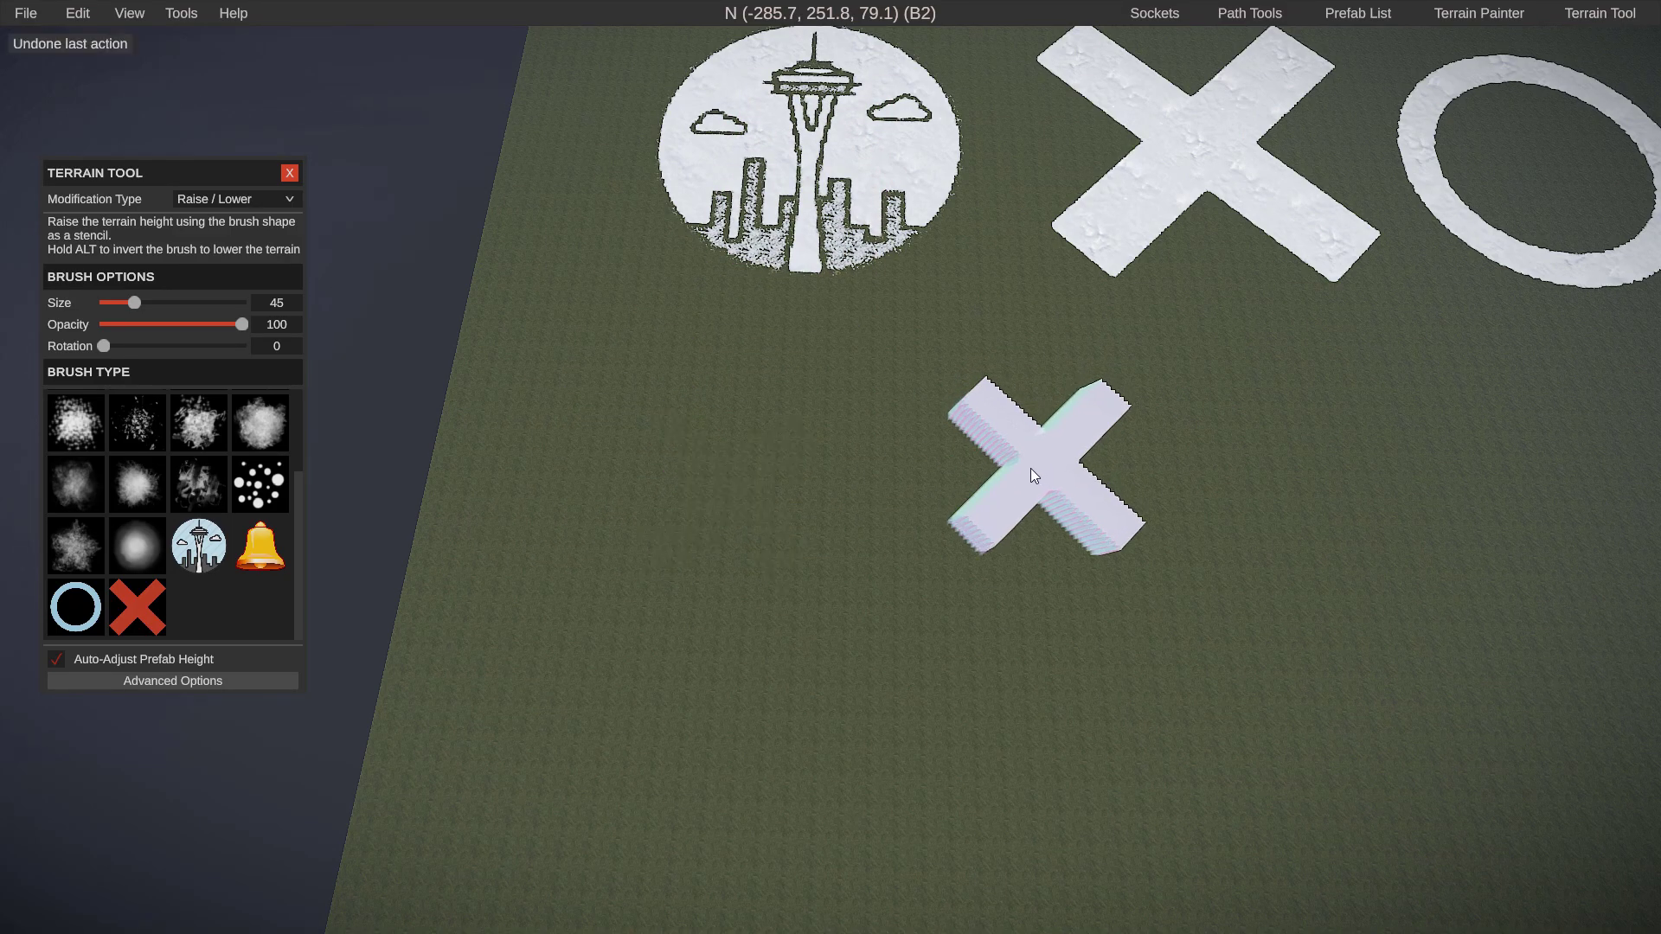
- Set the brush size to 87 and raise an X on the grass in front of the Space Needle stamp
left_click_drag(134, 303, 364, 330)
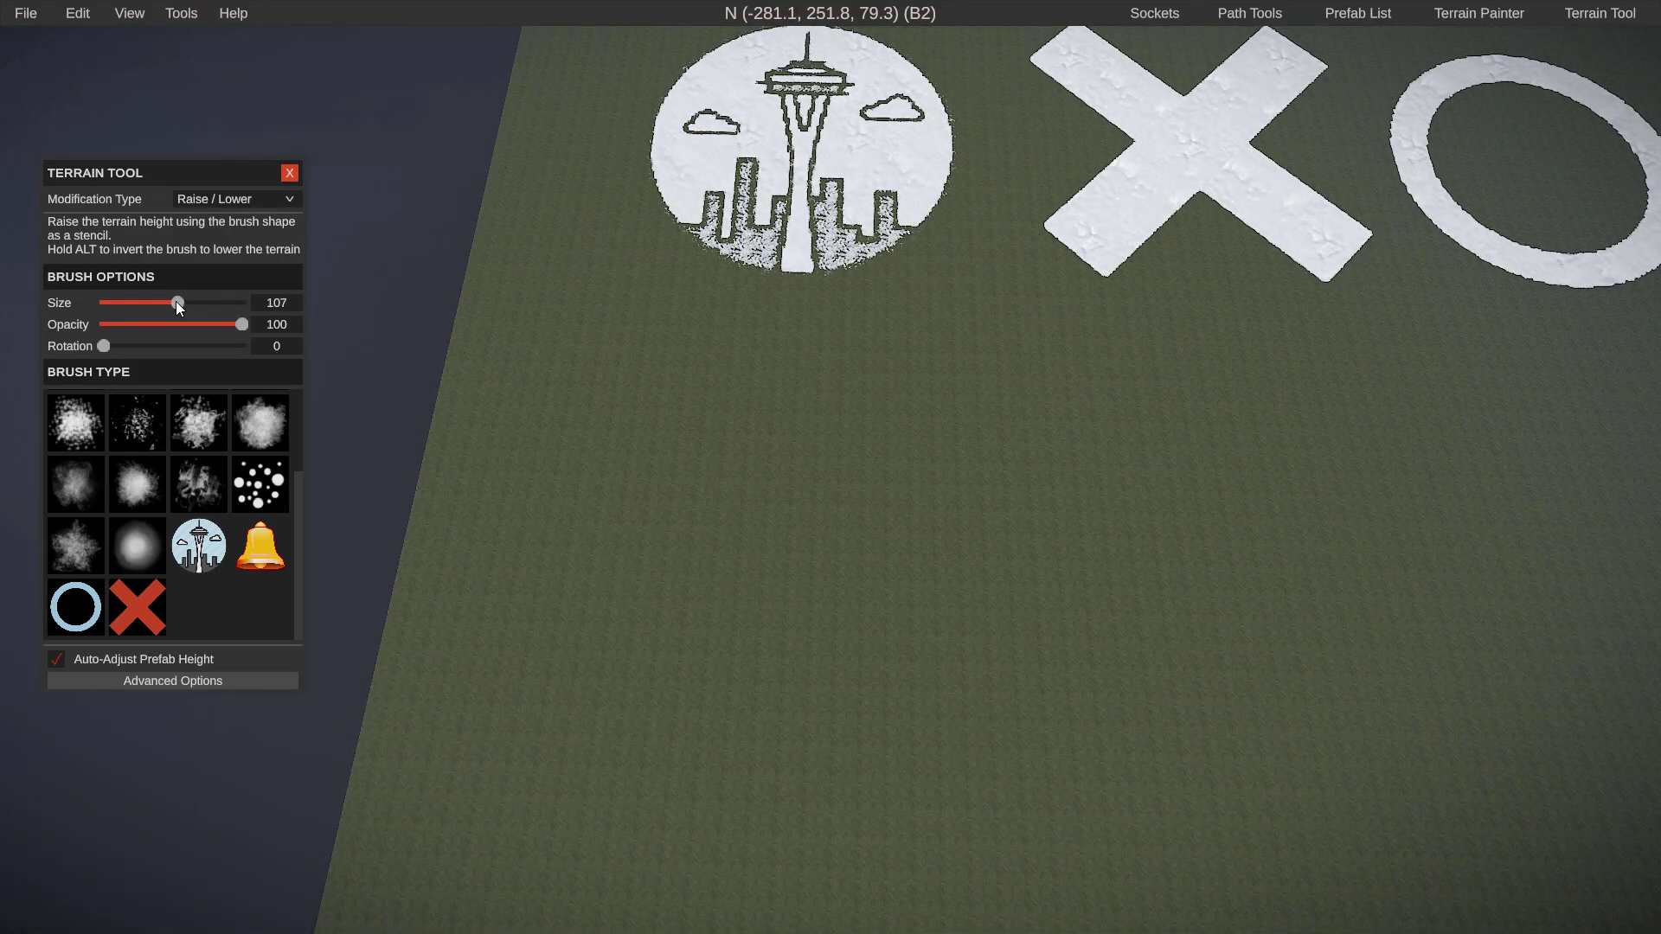
left_click_drag(177, 303, 165, 304)
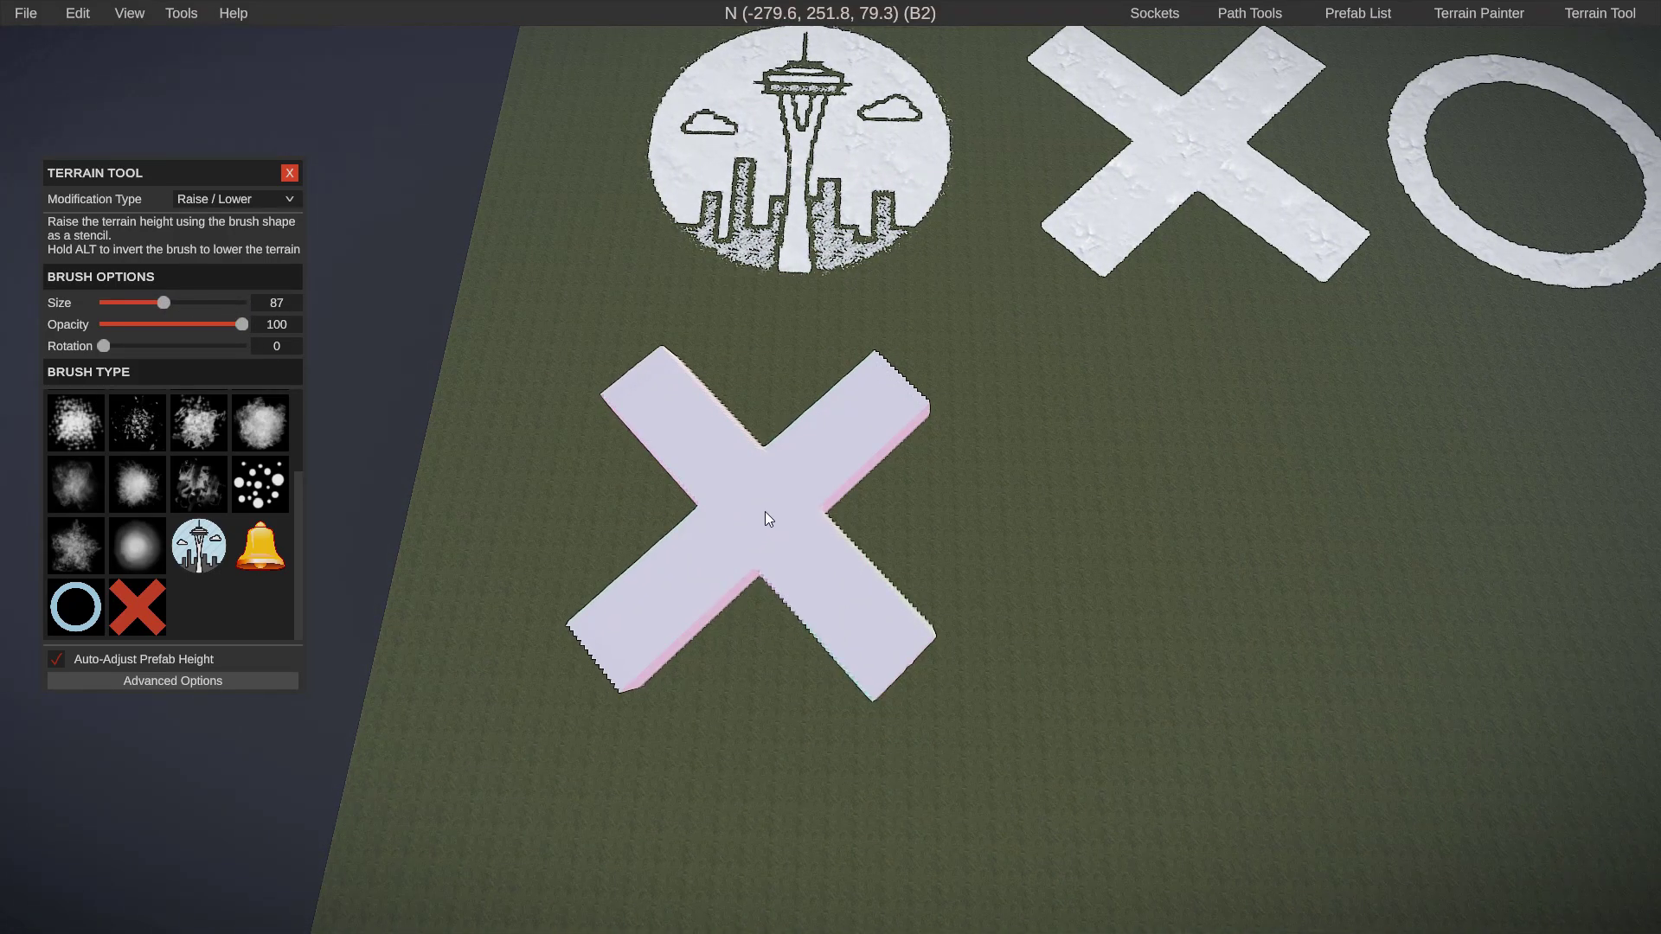
left_click(765, 511)
- Examine the raised X from several angles alongside the row of snow stamps
mouse_move(1135, 471)
right_mouse_down()
mouse_move(831, 467)
mouse_move(952, 438)
right_mouse_up()
key("d")
key("w")
key("a")
key("s")
right_click_drag(1283, 441, 1297, 443)
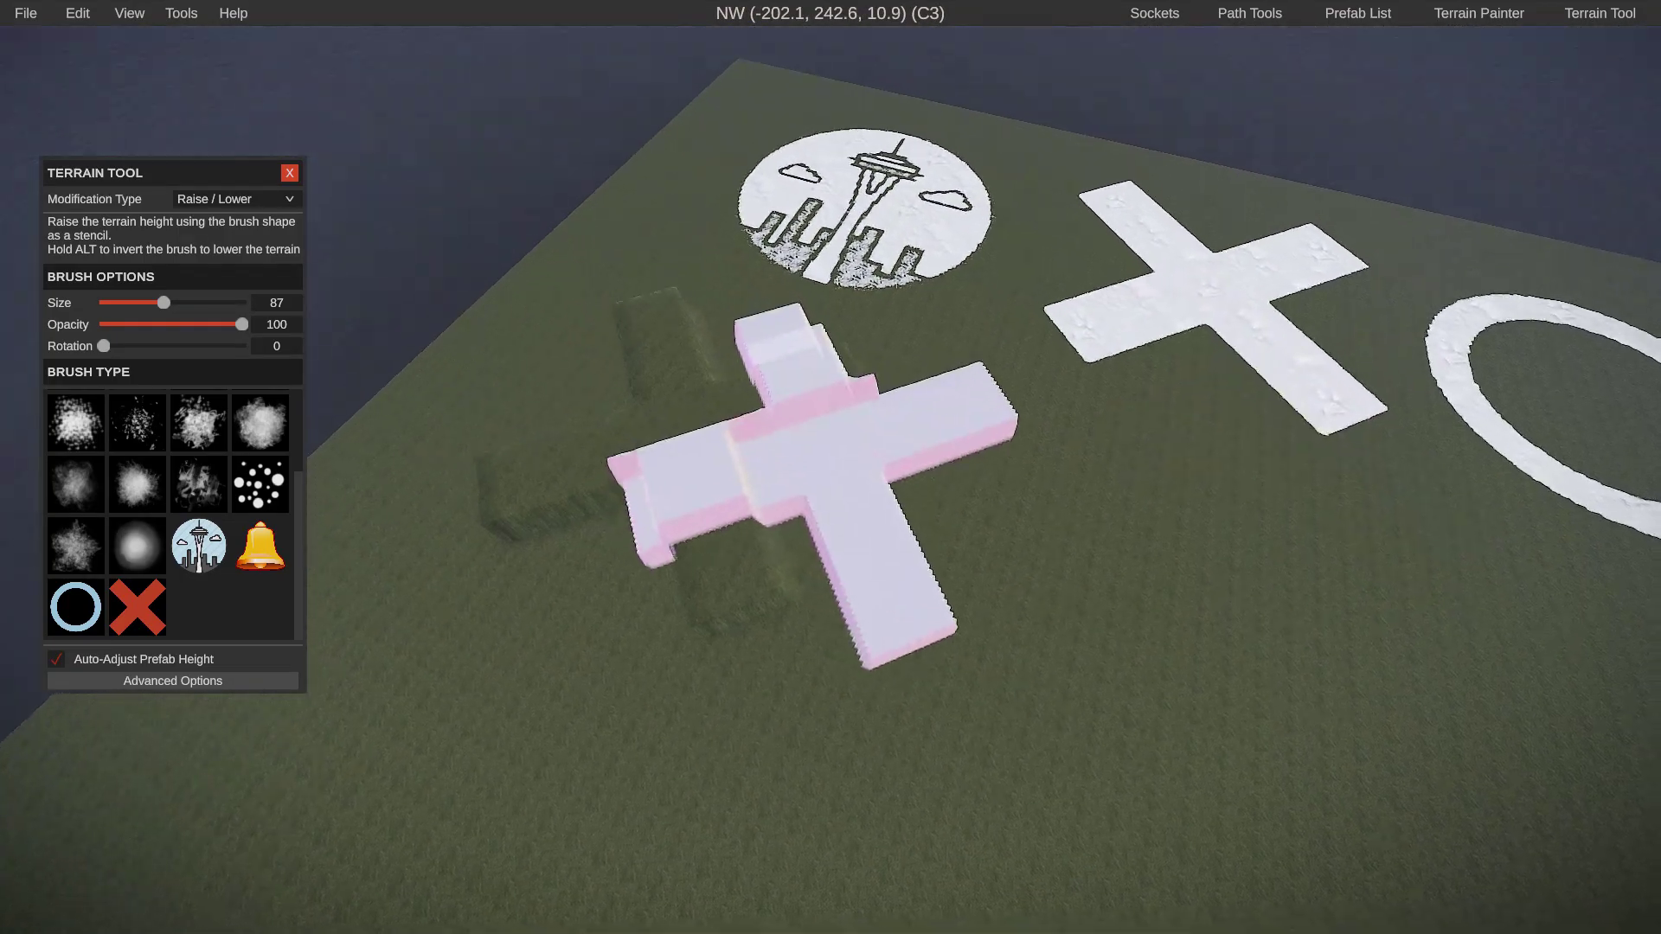
key("w")
key("d")
mouse_move(831, 467)
right_mouse_down()
mouse_move(883, 471)
mouse_move(692, 480)
mouse_move(1004, 471)
right_mouse_up()
key("s")
key("a")
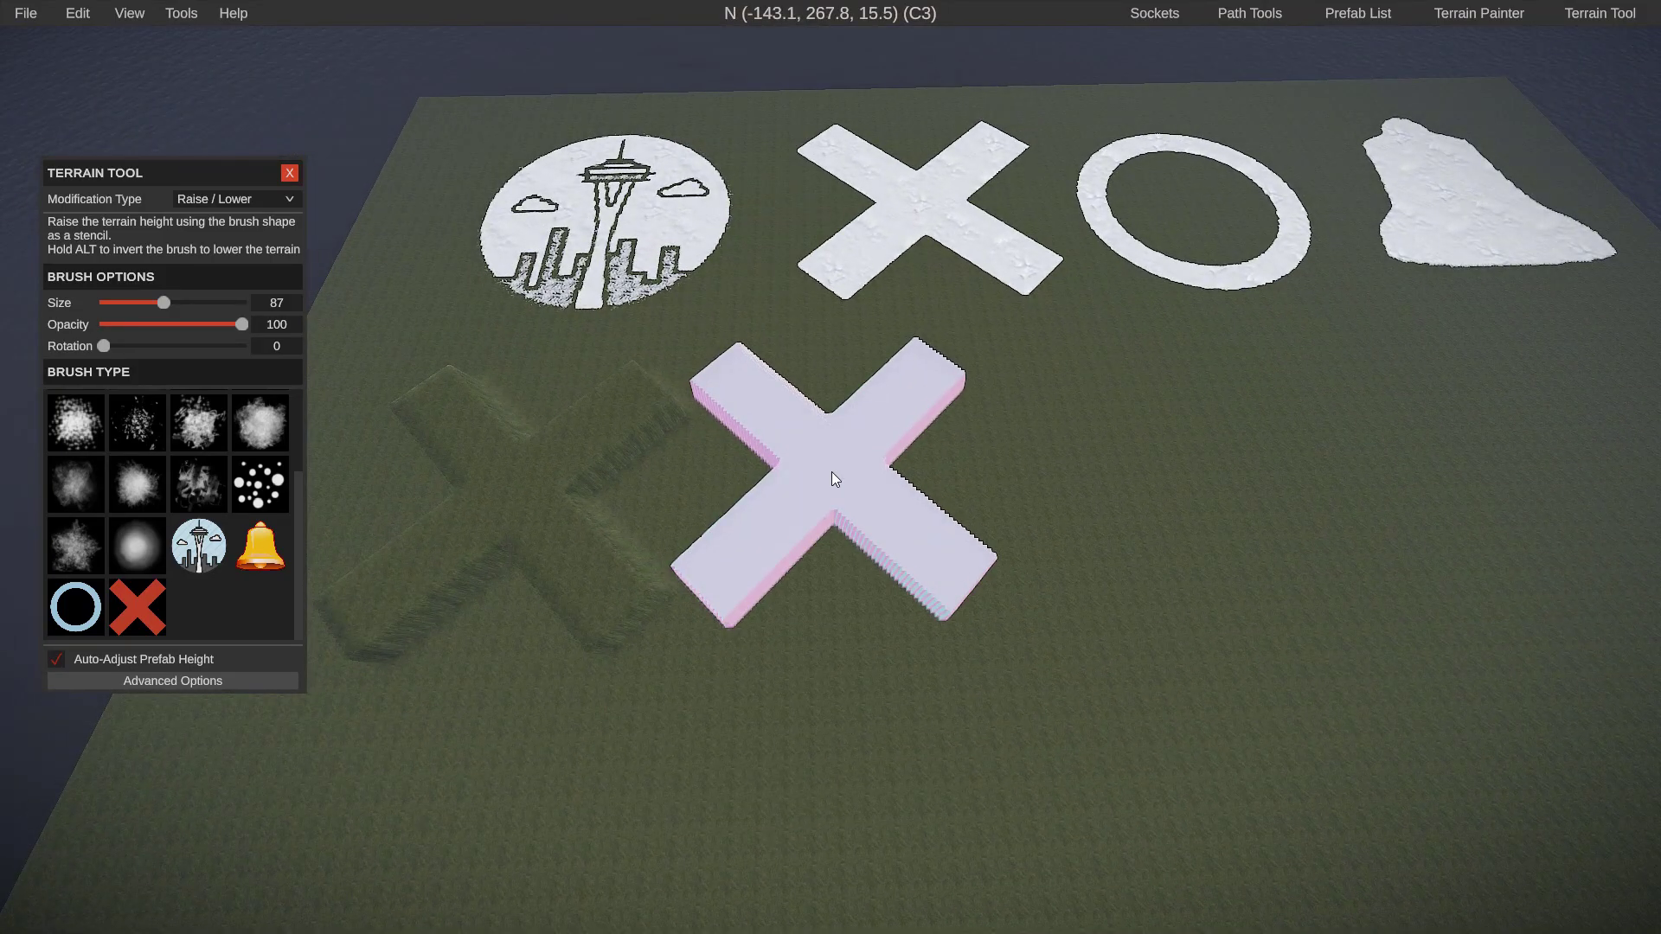
- Open the map view and inspect how the raised X and the snow stamps appear on it
left_click(834, 469)
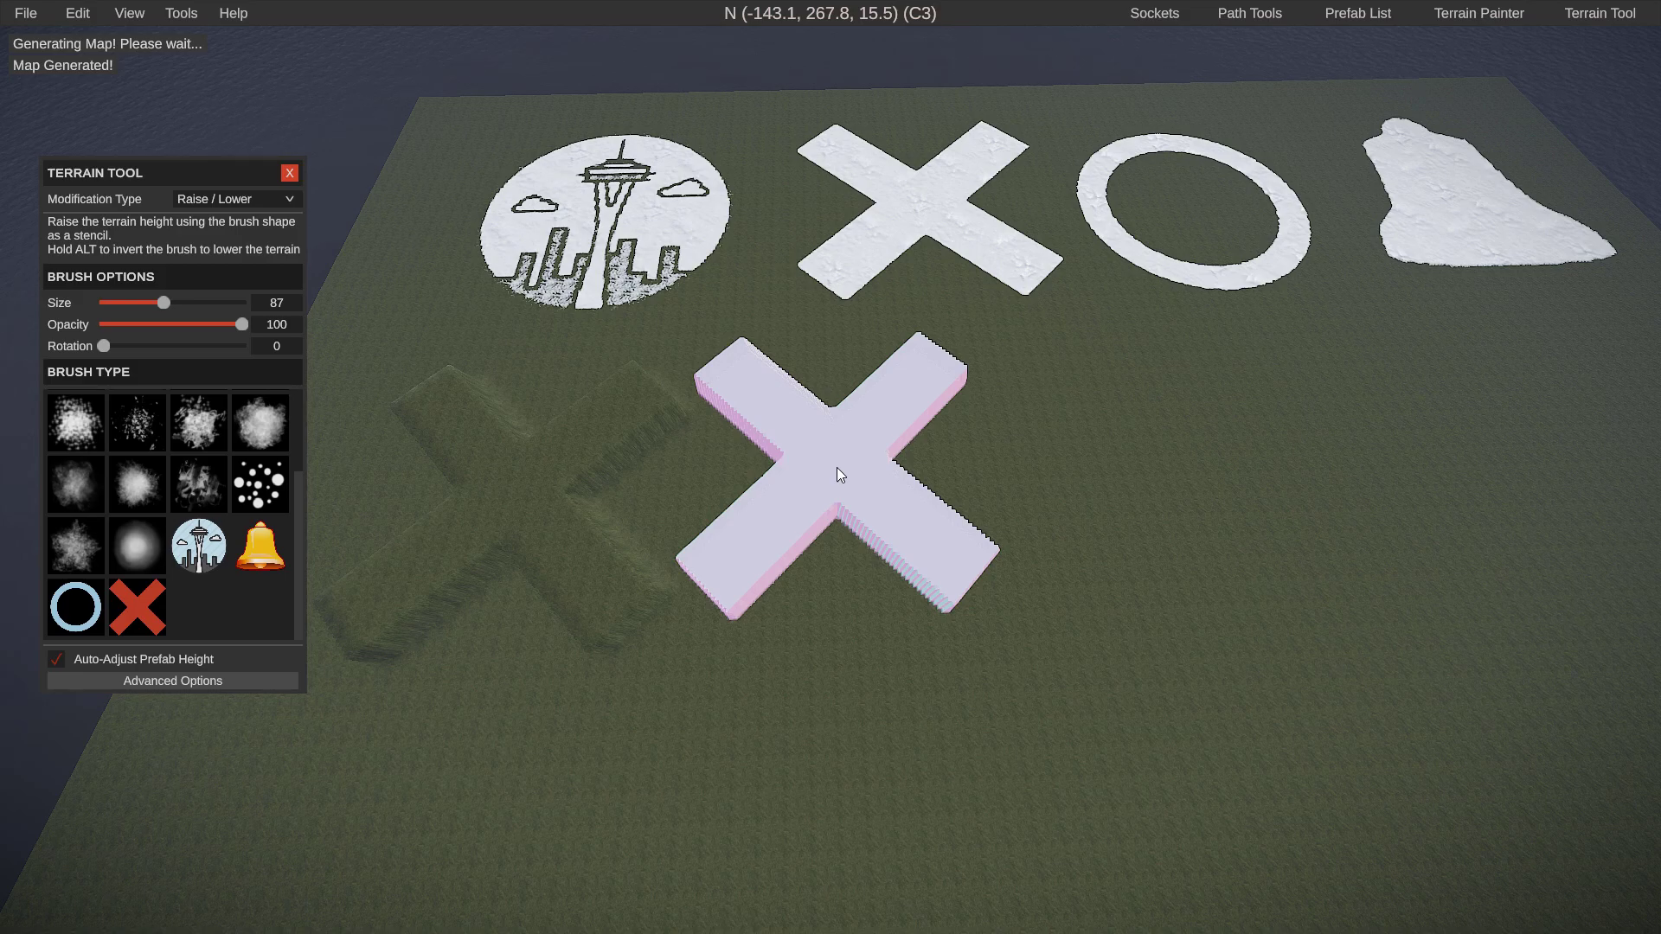
key("m")
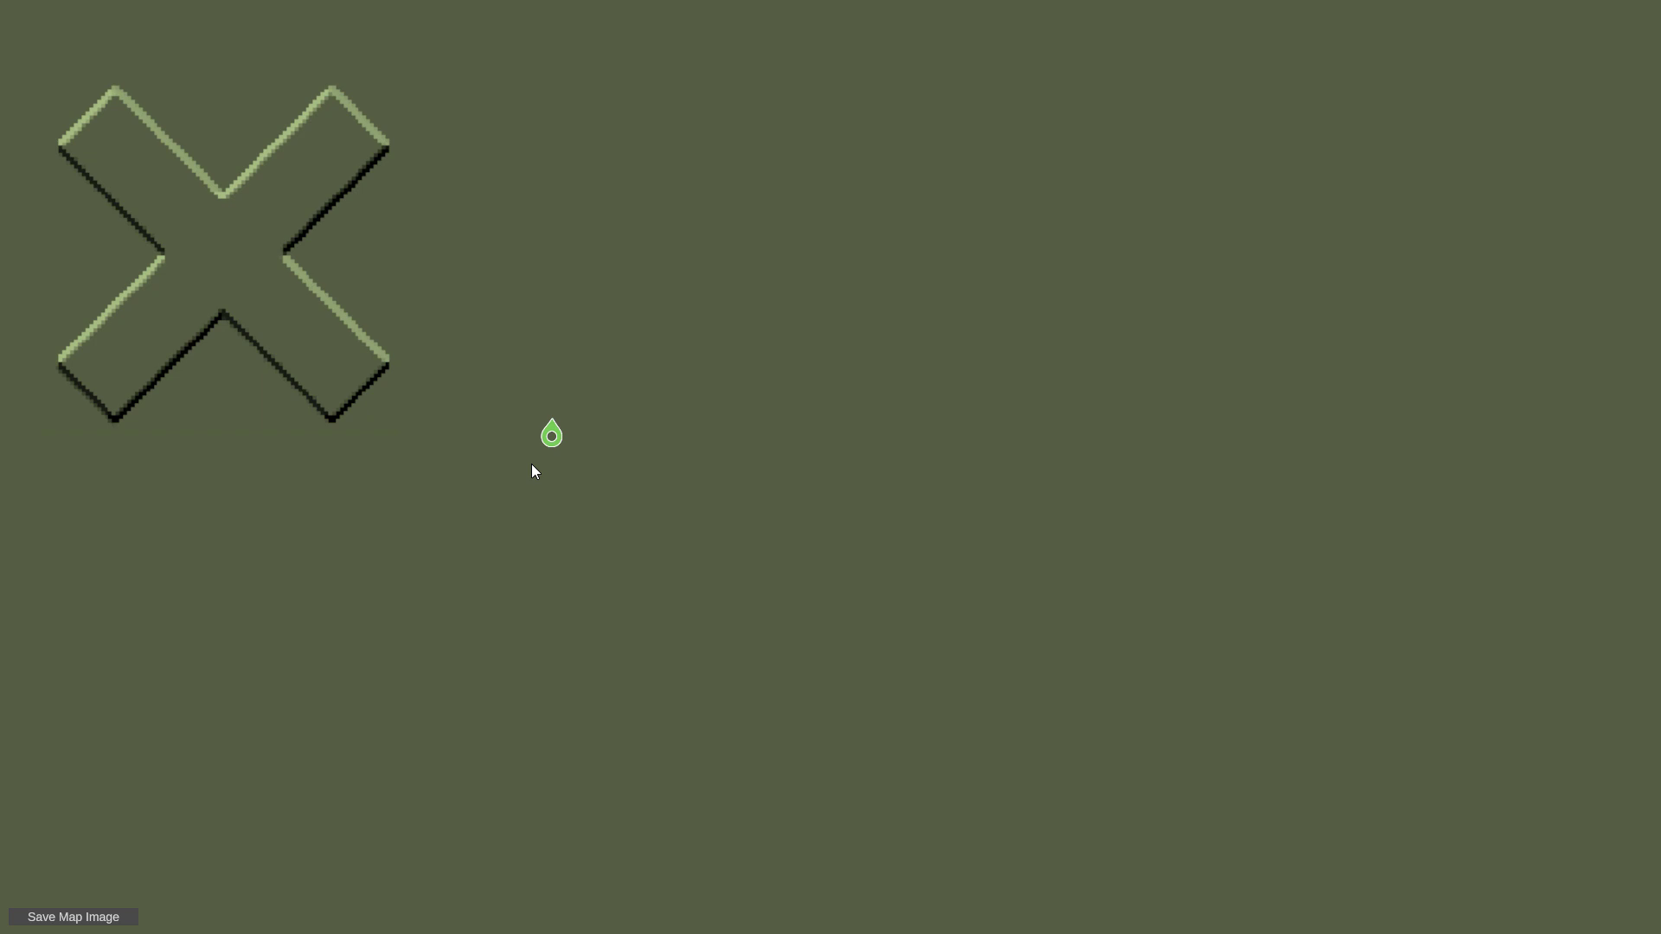
scroll(547, 450, "down", 2)
left_click_drag(388, 104, 402, 478)
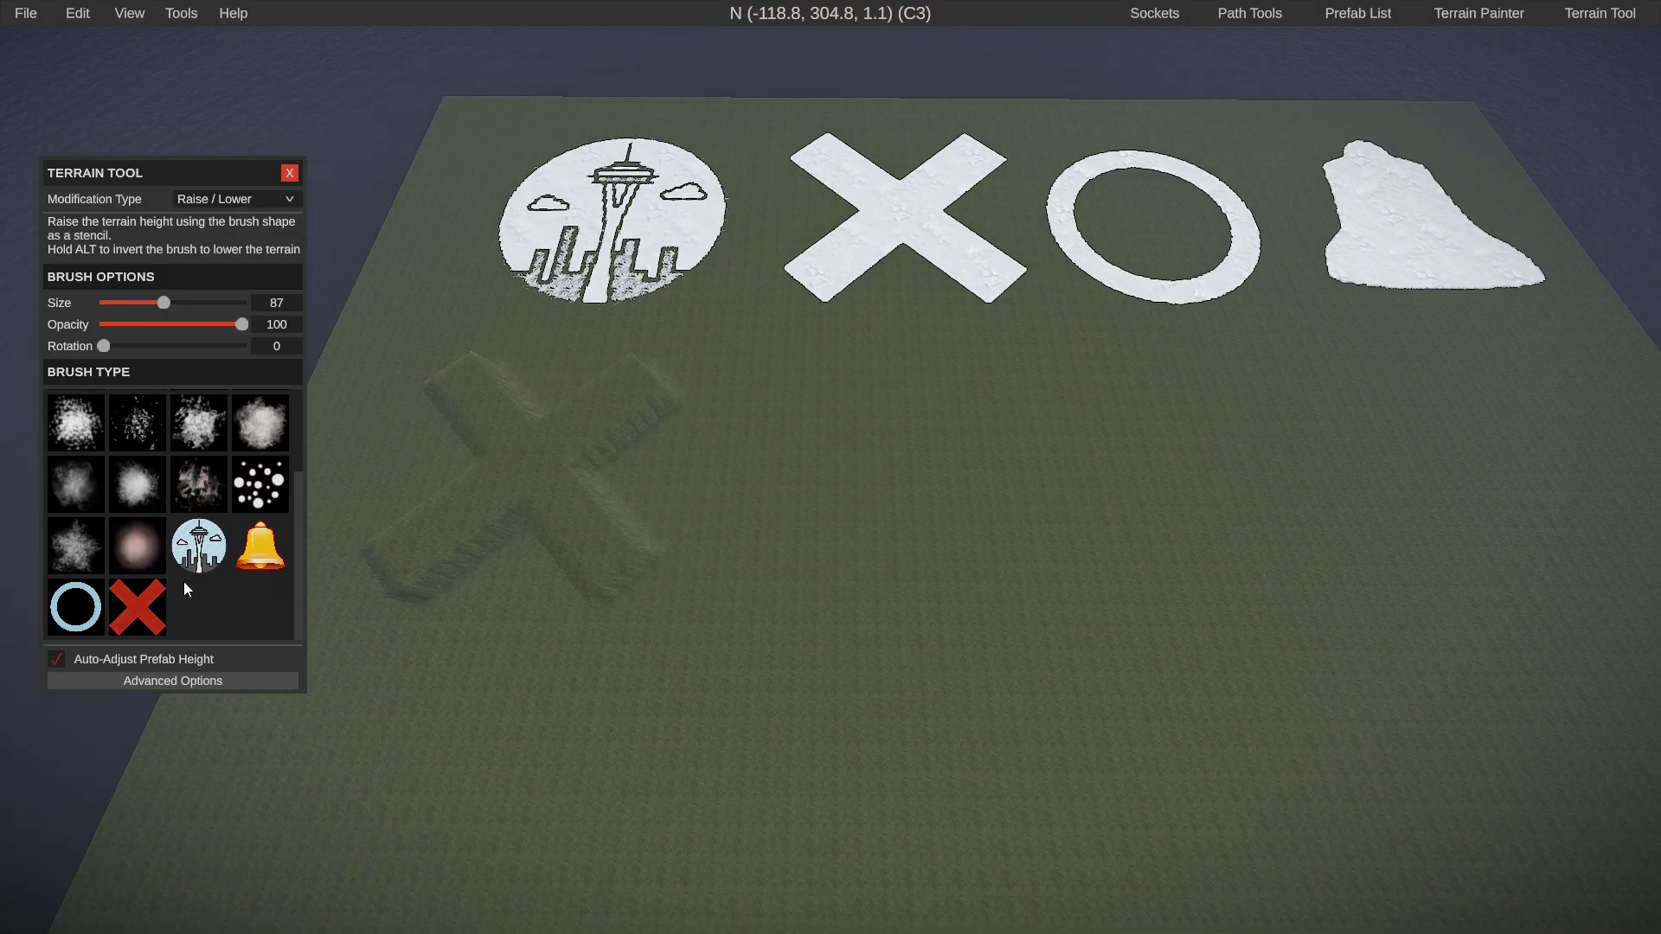
- Raise a ring beside the raised X with the ring brush at size 87 and check it on the map
left_click(73, 605)
left_click(854, 479)
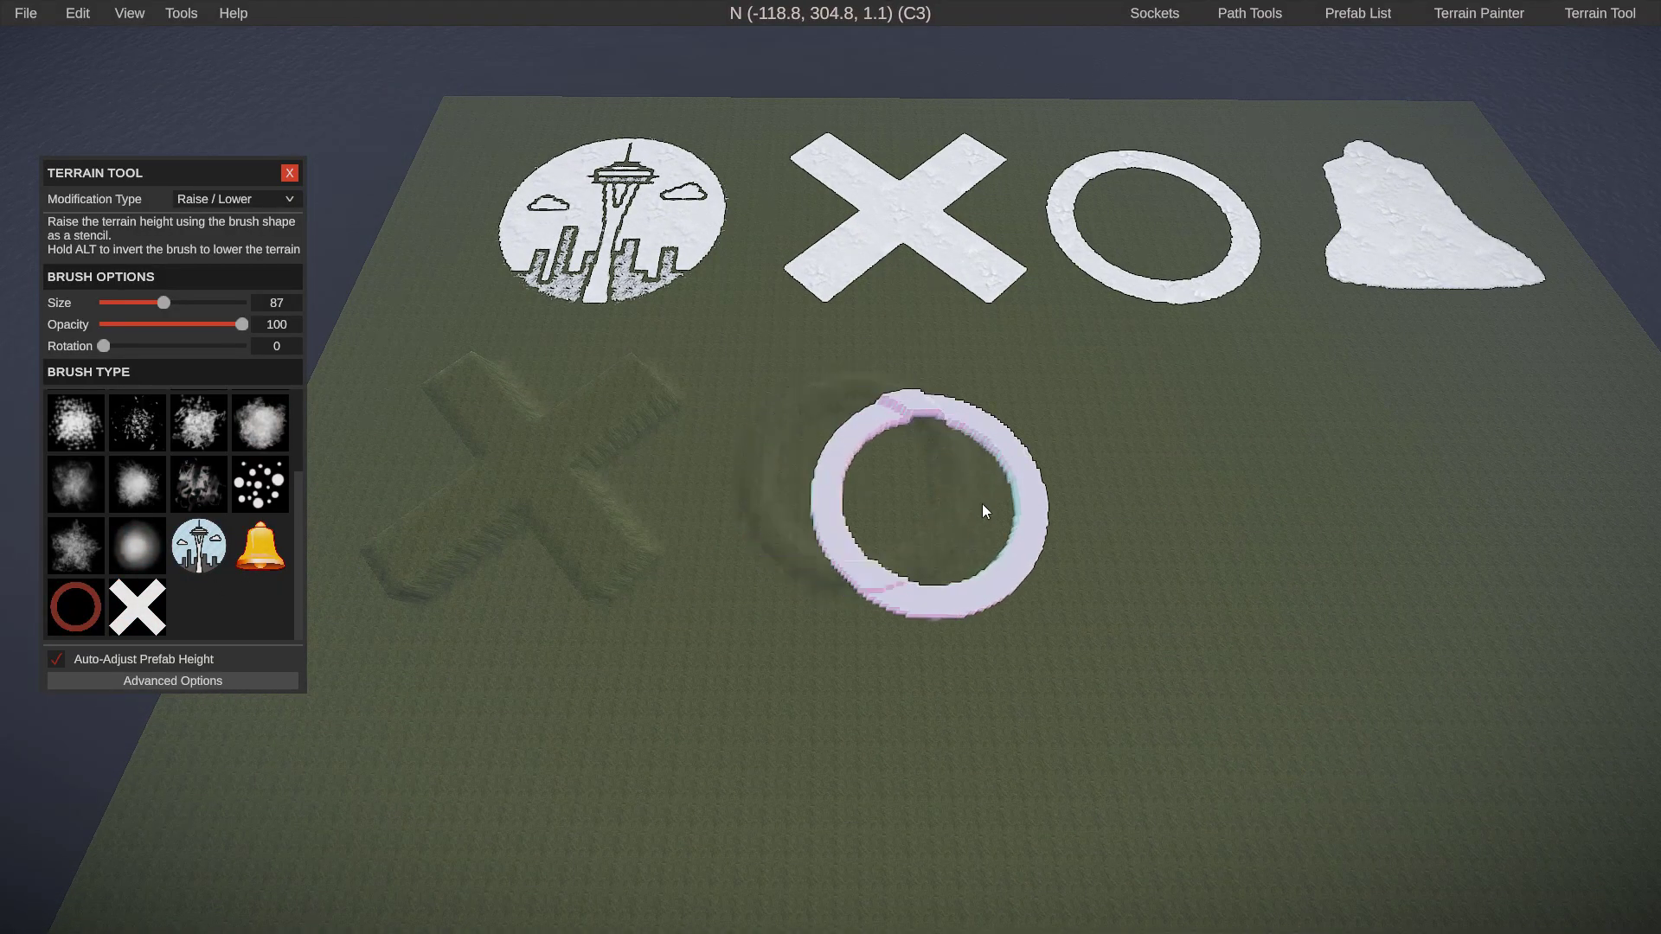
scroll(1121, 522, "up", 4)
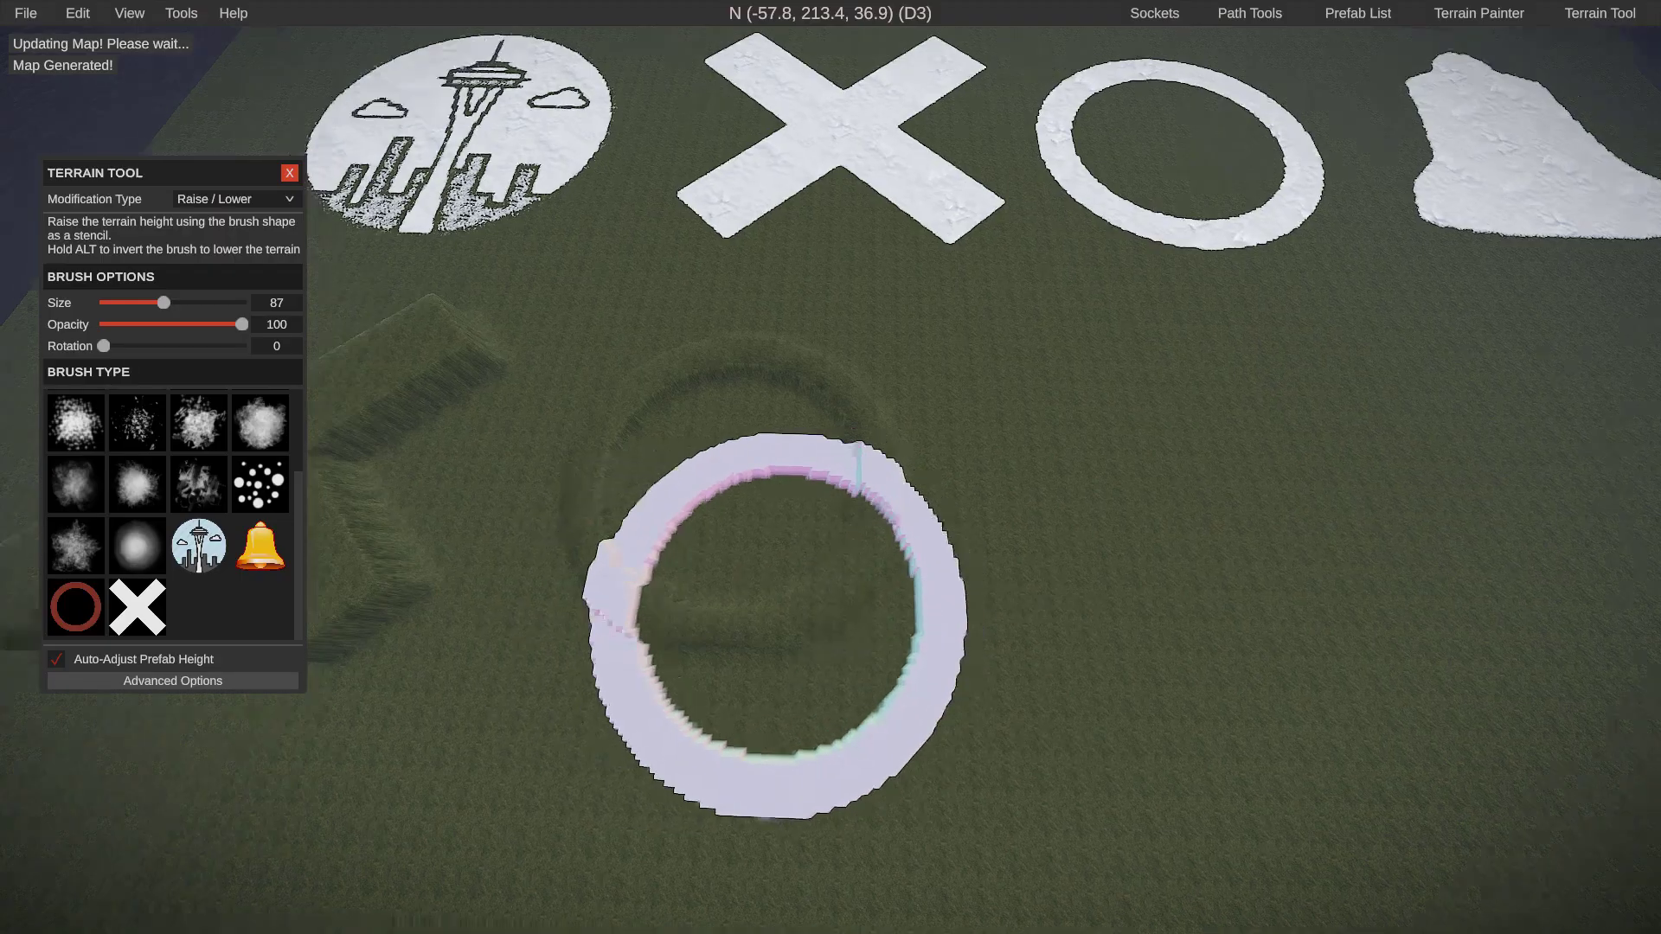
- Raise the Space Needle shape on the grass beside the raised ring at size 87
right_click_drag(590, 626, 826, 470)
key("w")
key("d")
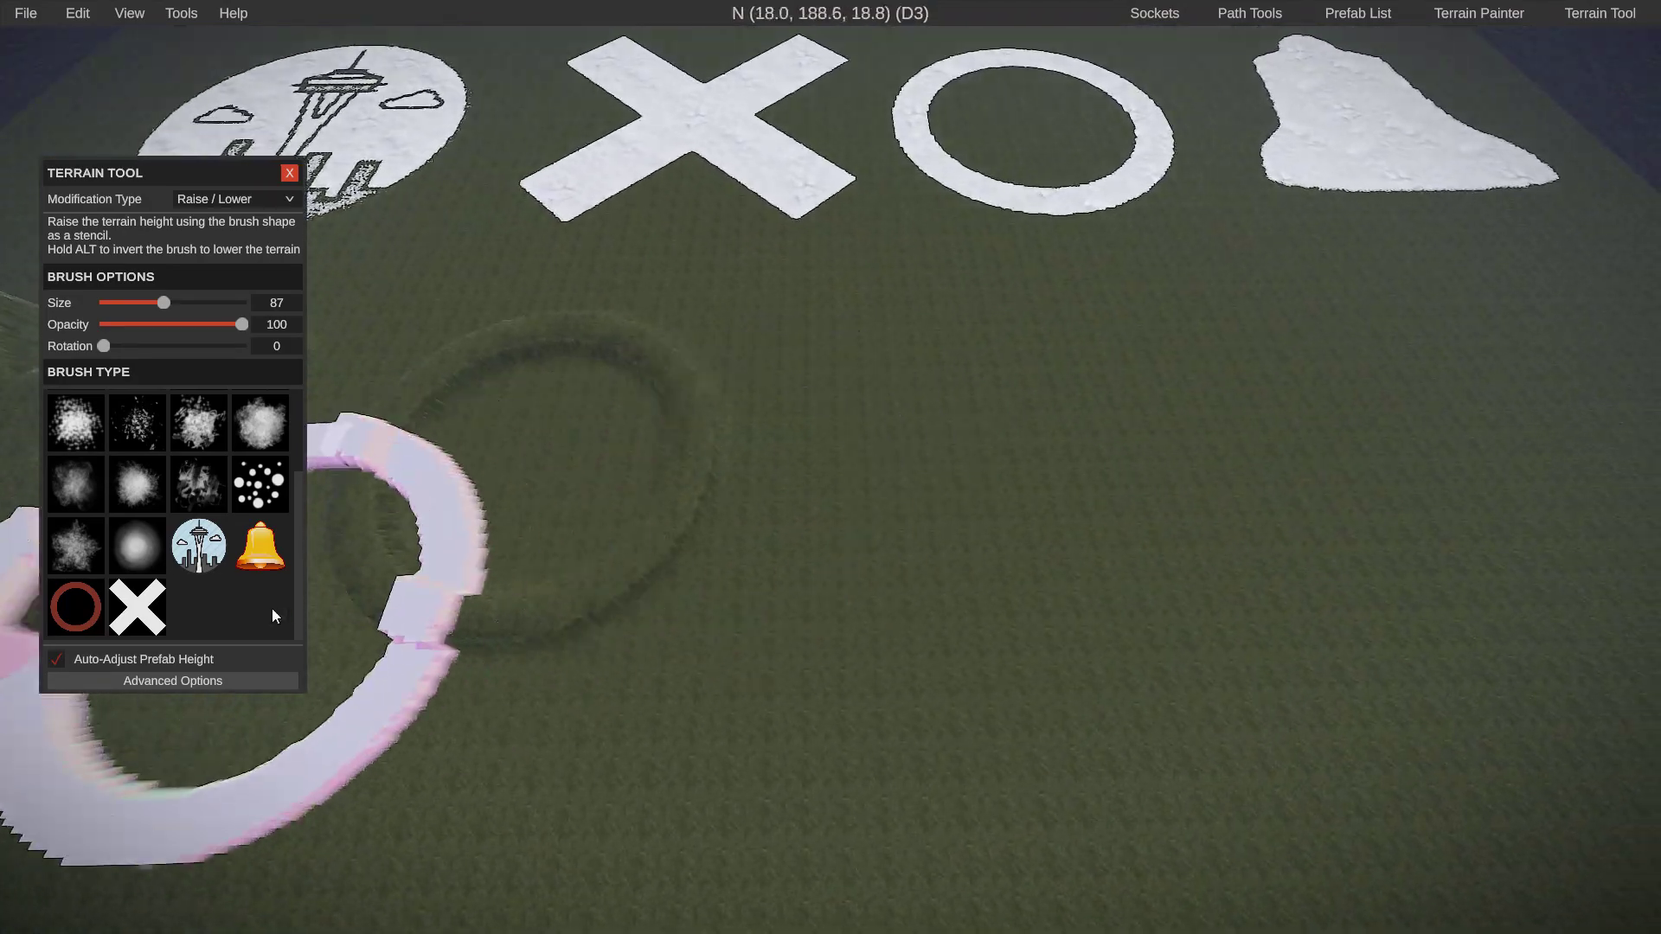
left_click(198, 546)
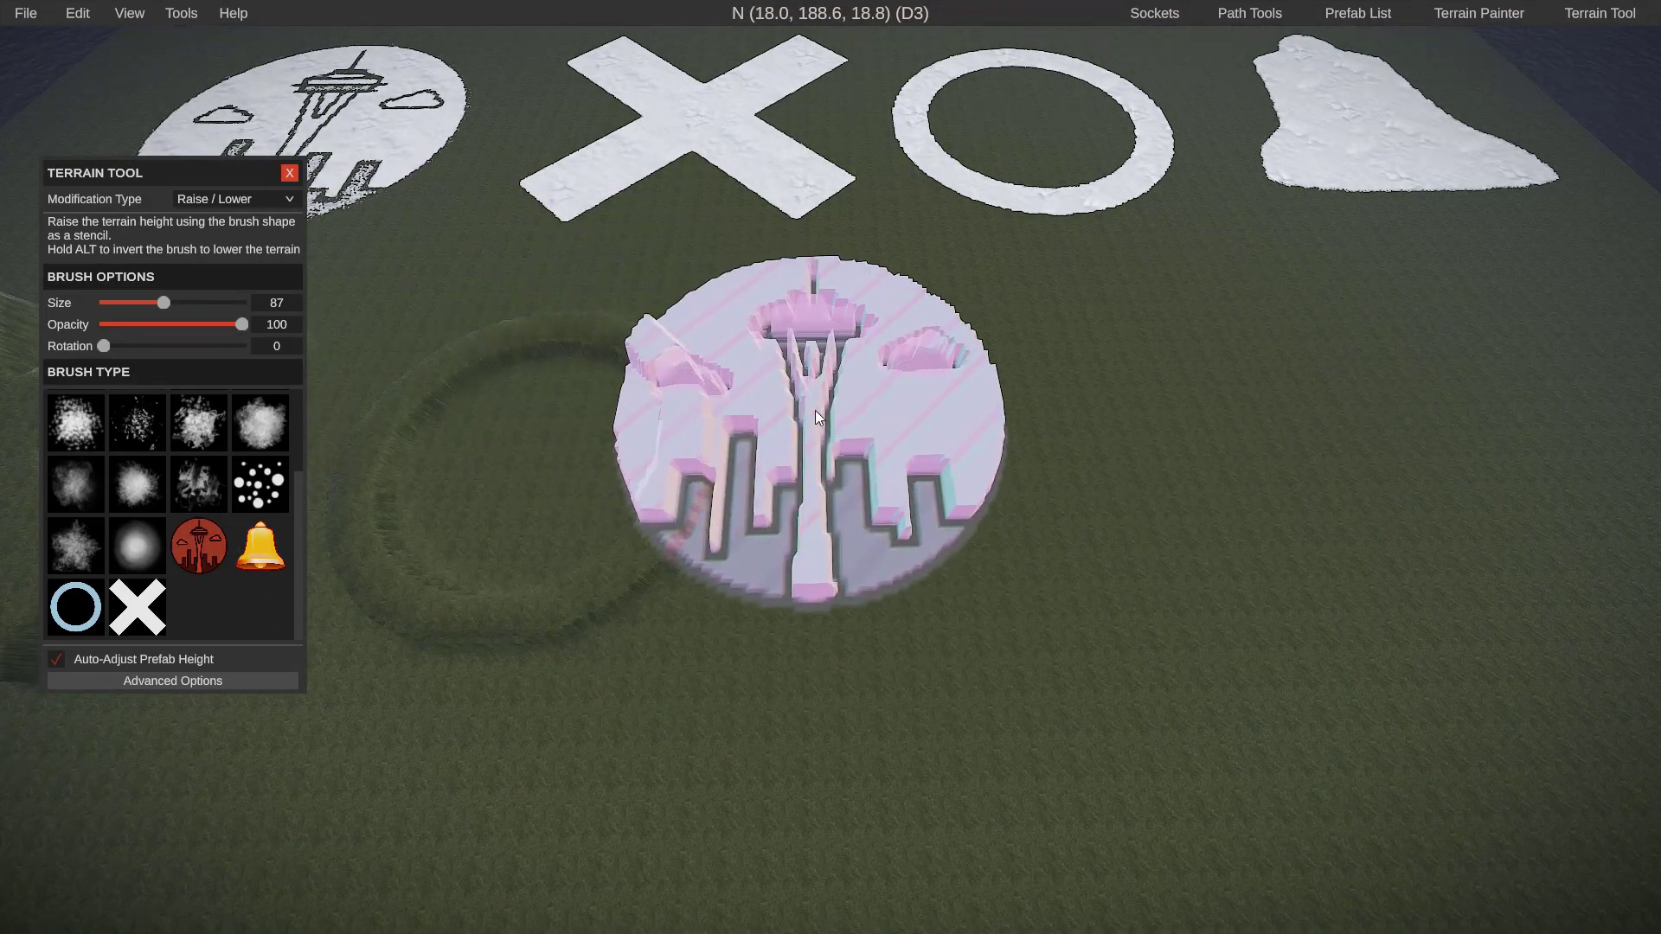
left_click(993, 428)
right_click_drag(993, 427, 827, 469)
key("d")
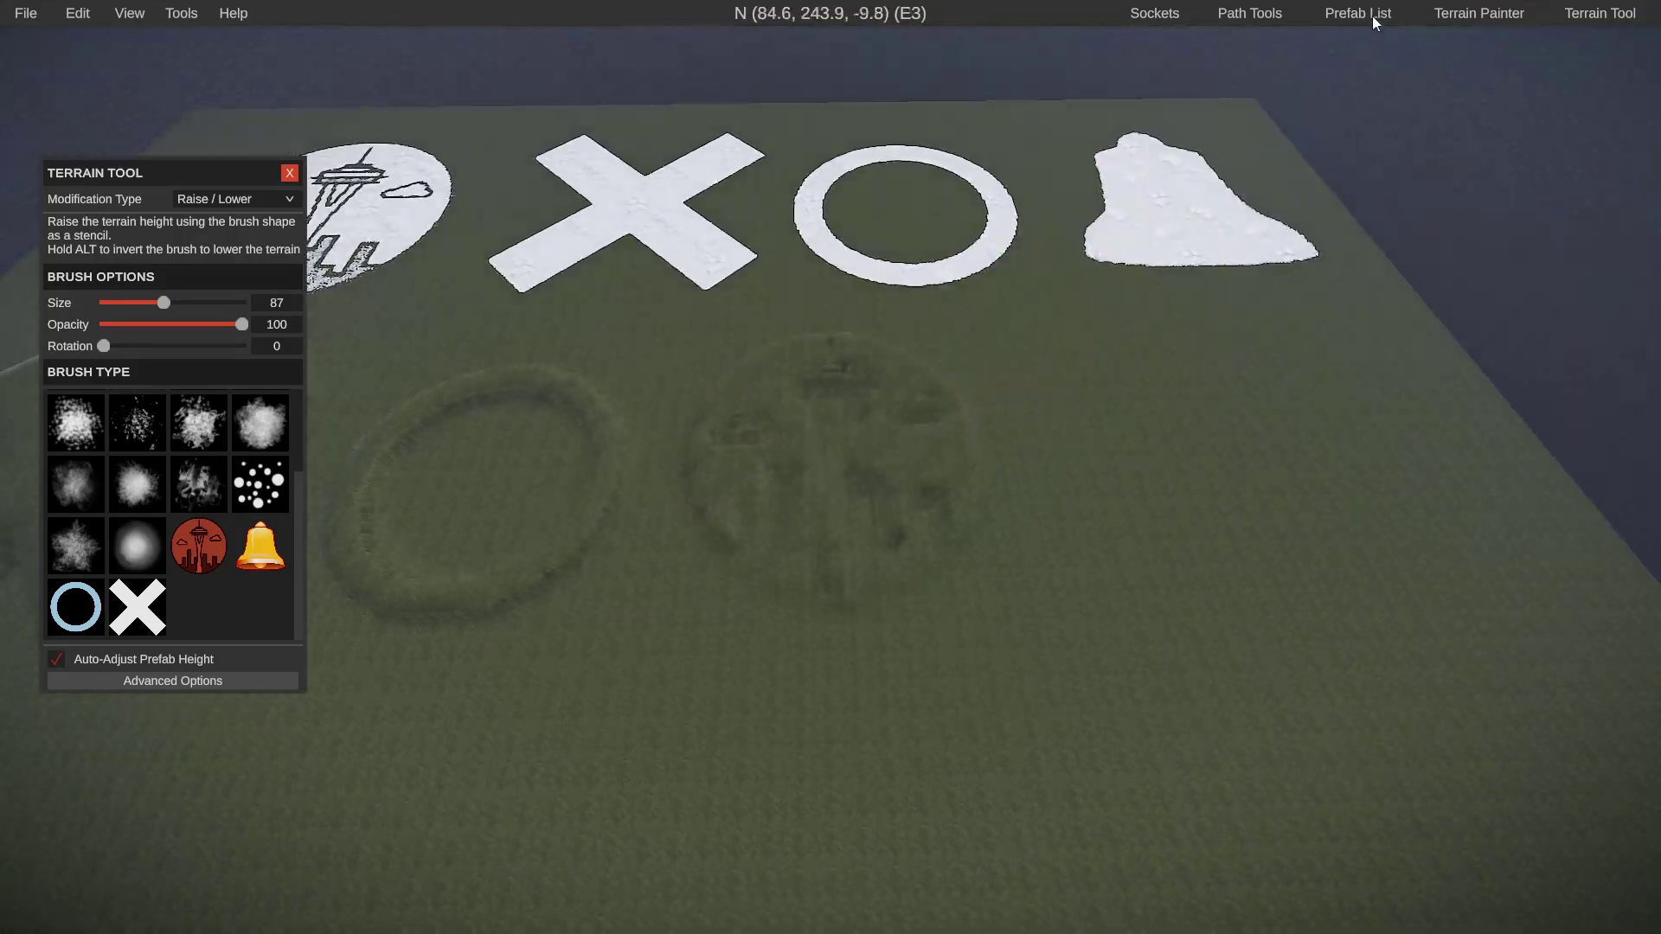
- Open the Terrain Painter again and examine the bell-shaped snow stamp near the map's corner
left_click(1460, 11)
key("w")
key("a")
right_click_drag(1038, 339, 831, 467)
key("a")
key("s")
key("w")
key("w")
key("d")
key("d")
key("space")
key("d")
key("w")
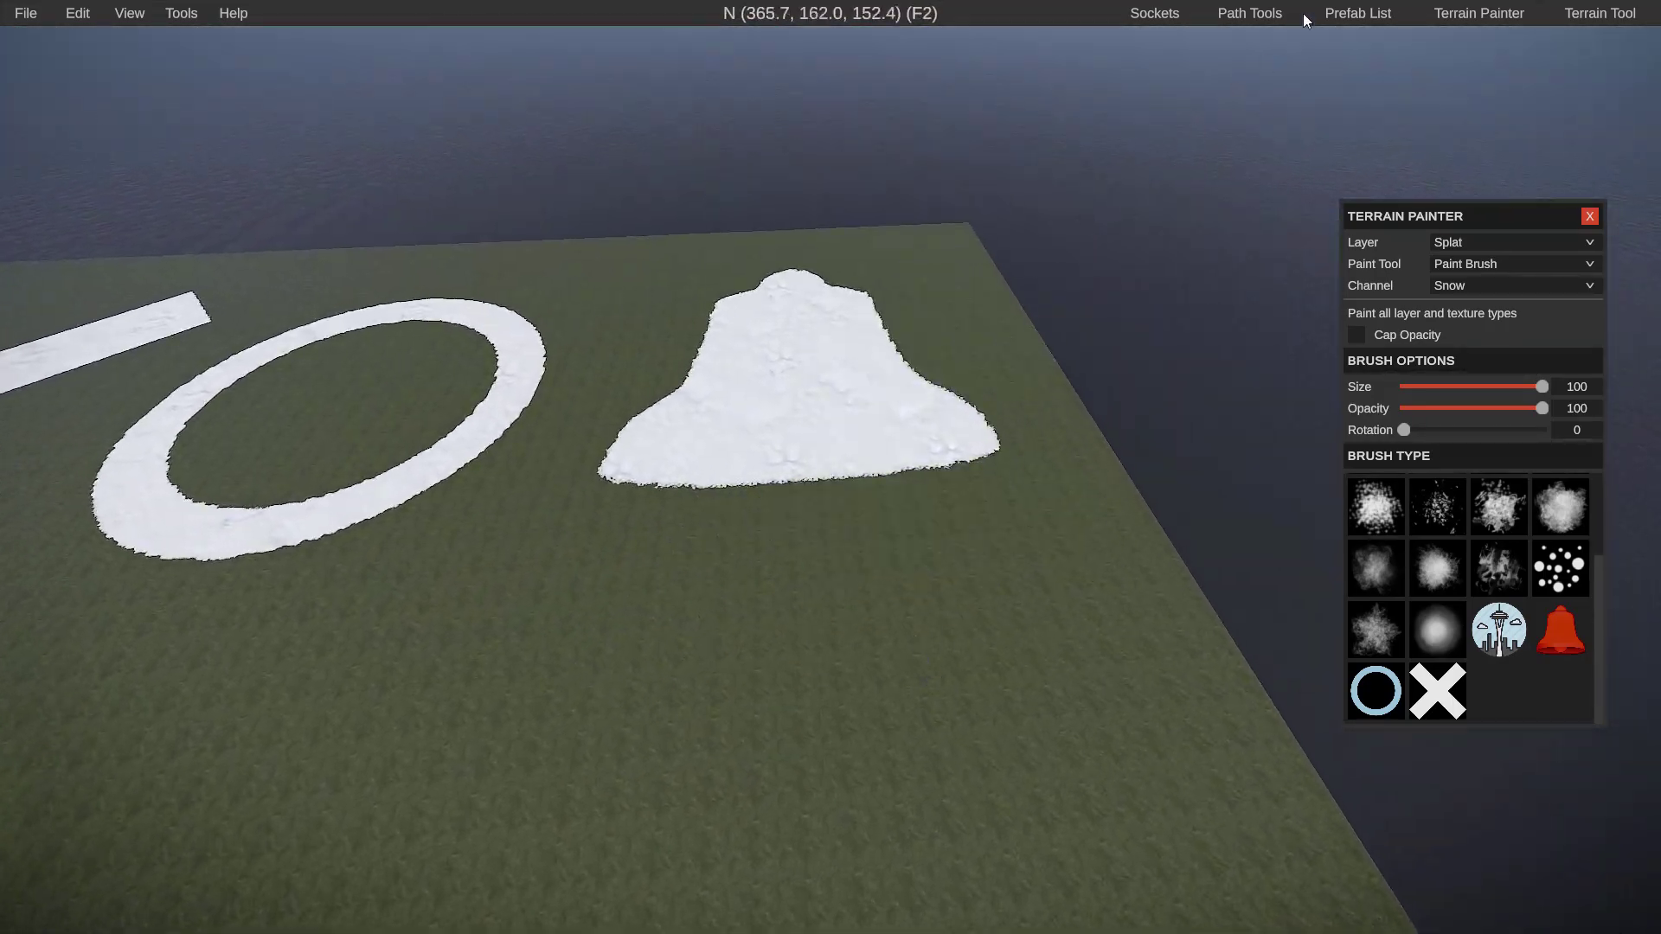
- Search the prefabs for "bell" and place the Redbell prefab in front of the snow bell stamp
left_click(1346, 13)
double_click(51, 103)
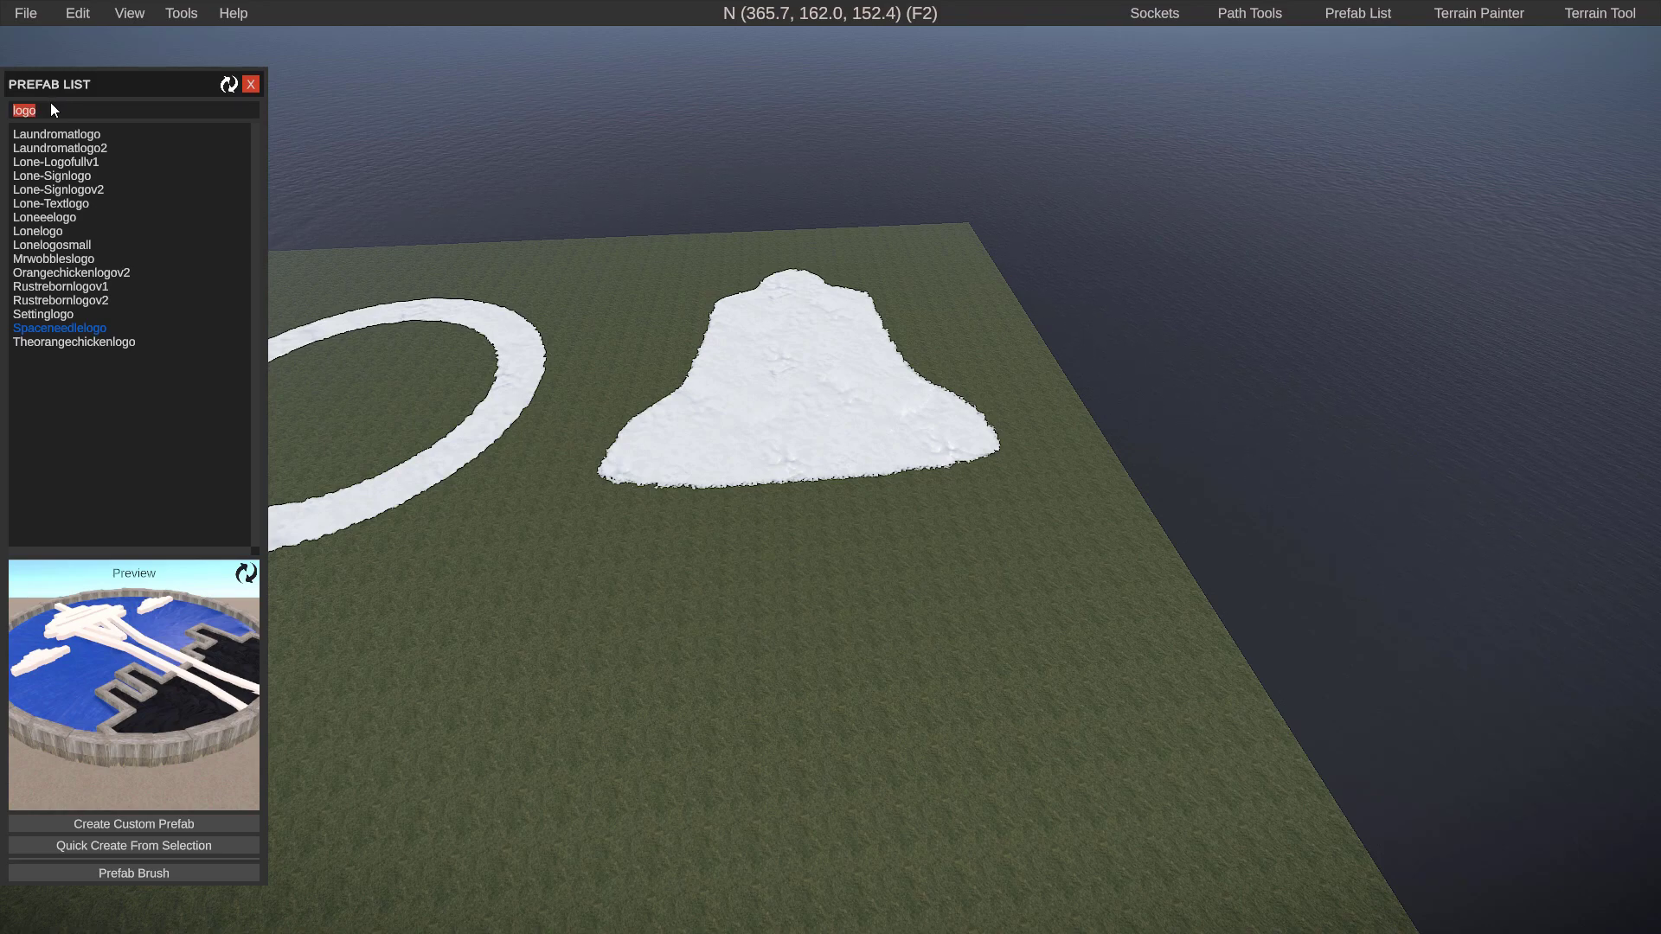
type("bell")
left_click(32, 204)
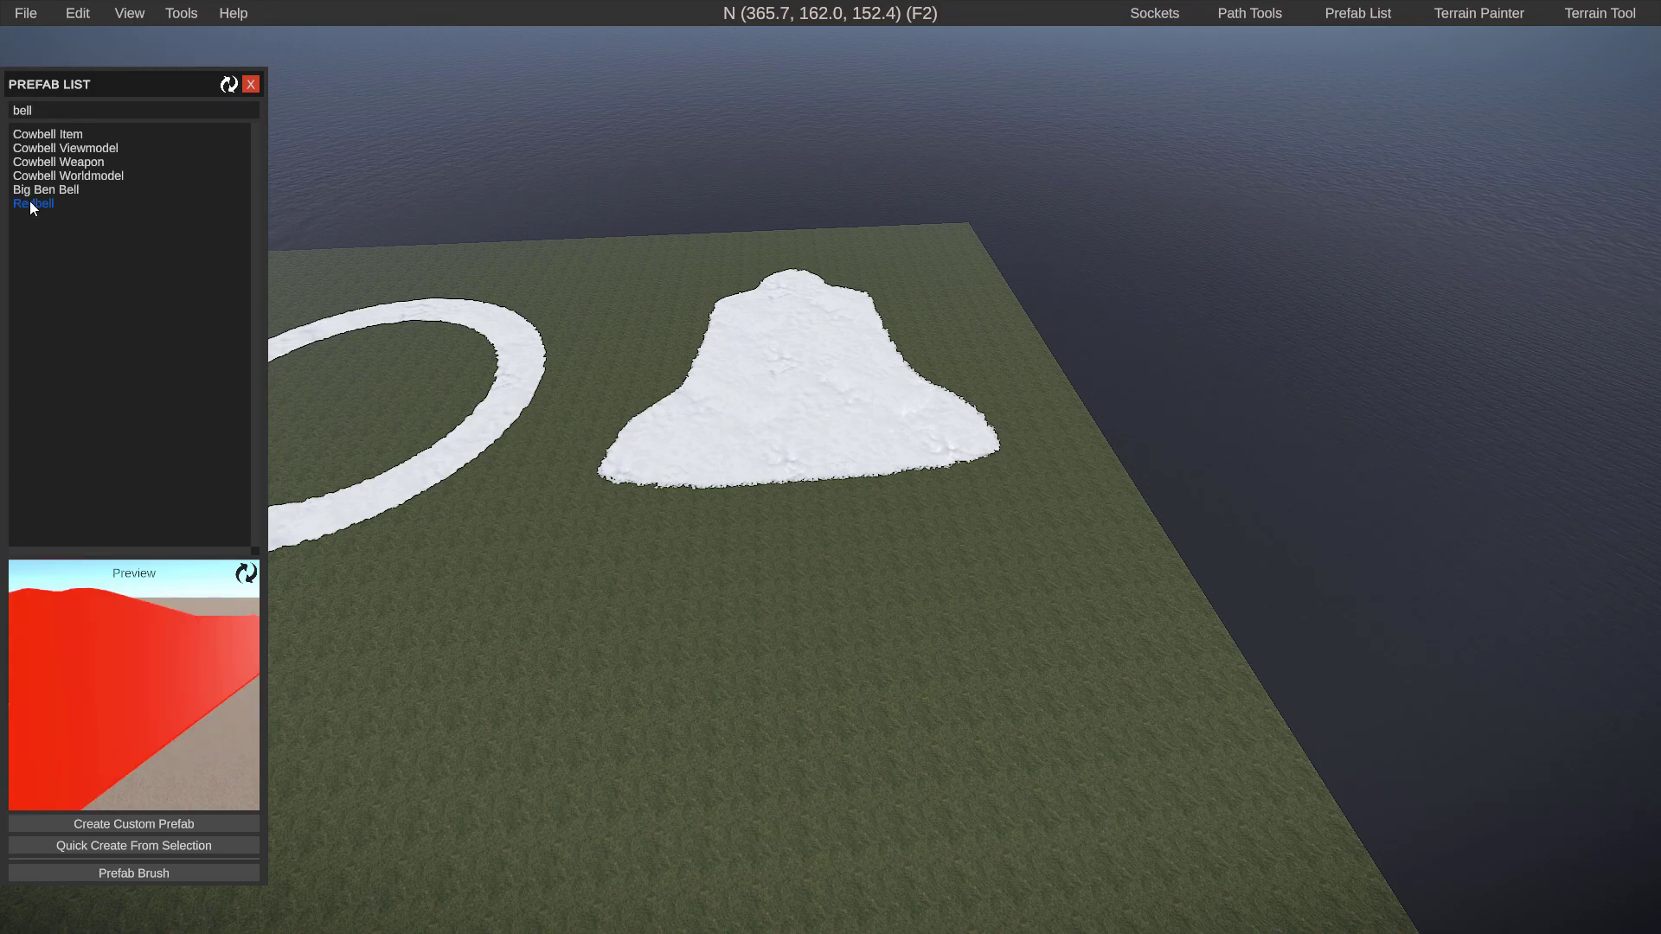
left_click(713, 559)
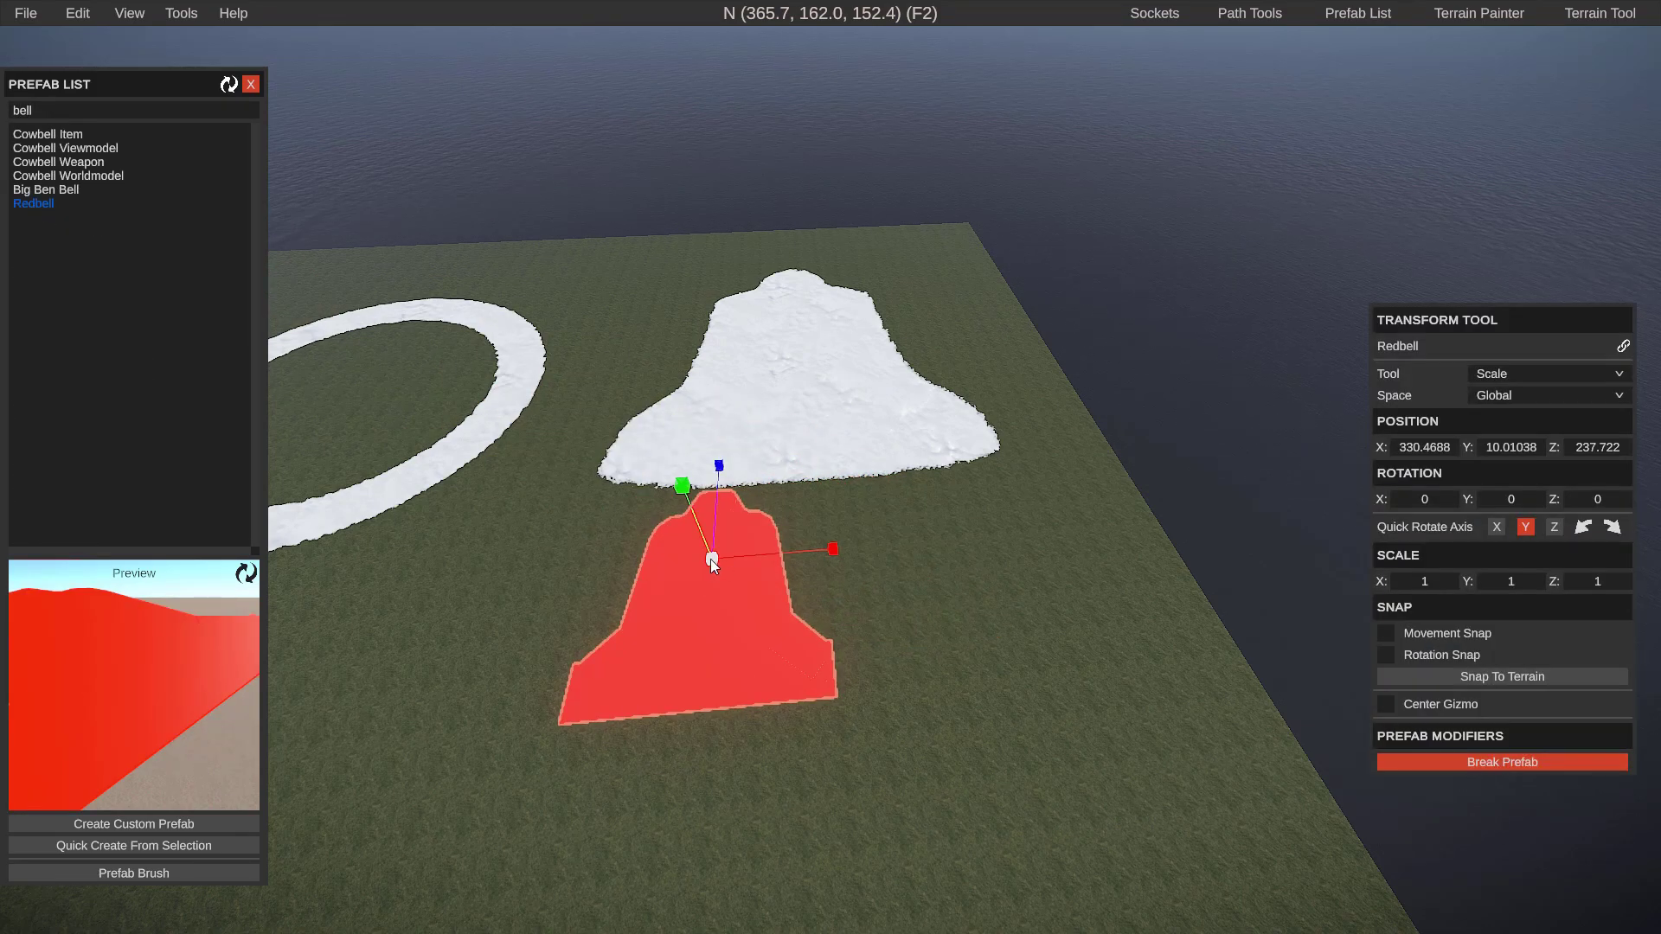
- Scale the Redbell prefab up uniformly to about 3.04
left_click_drag(711, 560, 716, 559)
key("w")
right_click_drag(717, 559, 605, 588)
key("d")
key("s")
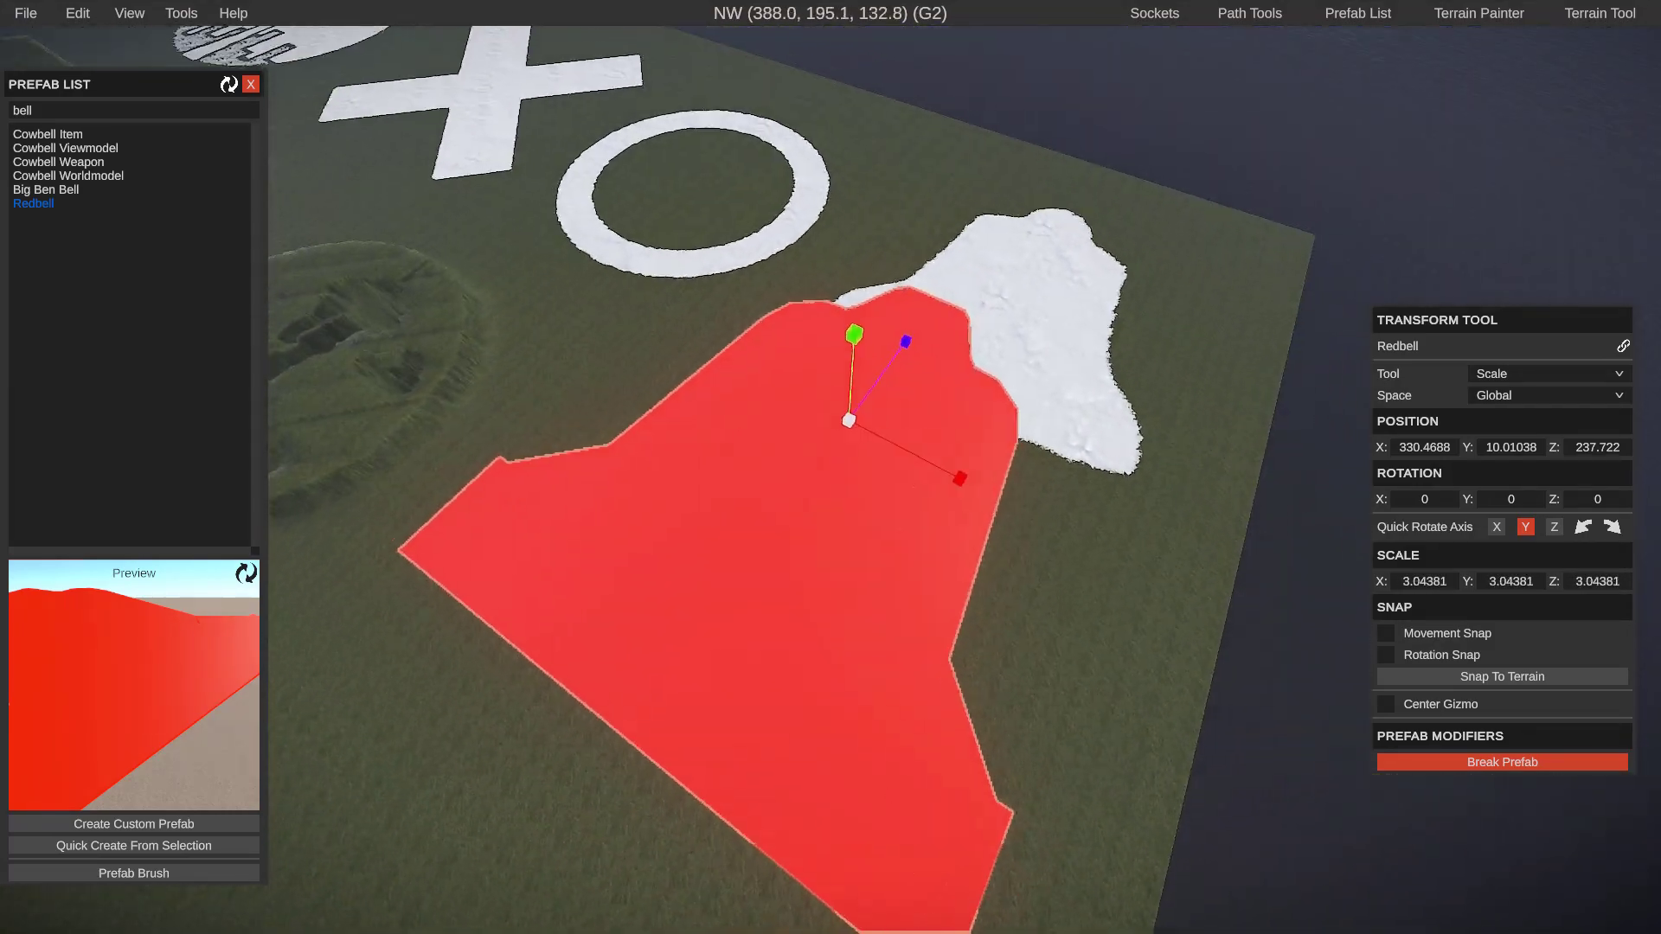
right_click_drag(459, 350, 509, 349)
type("a")
- Search the prefabs for "elevat" and place the Elevatorliftbuttons prefab on the grass beside the red bell
type("elev")
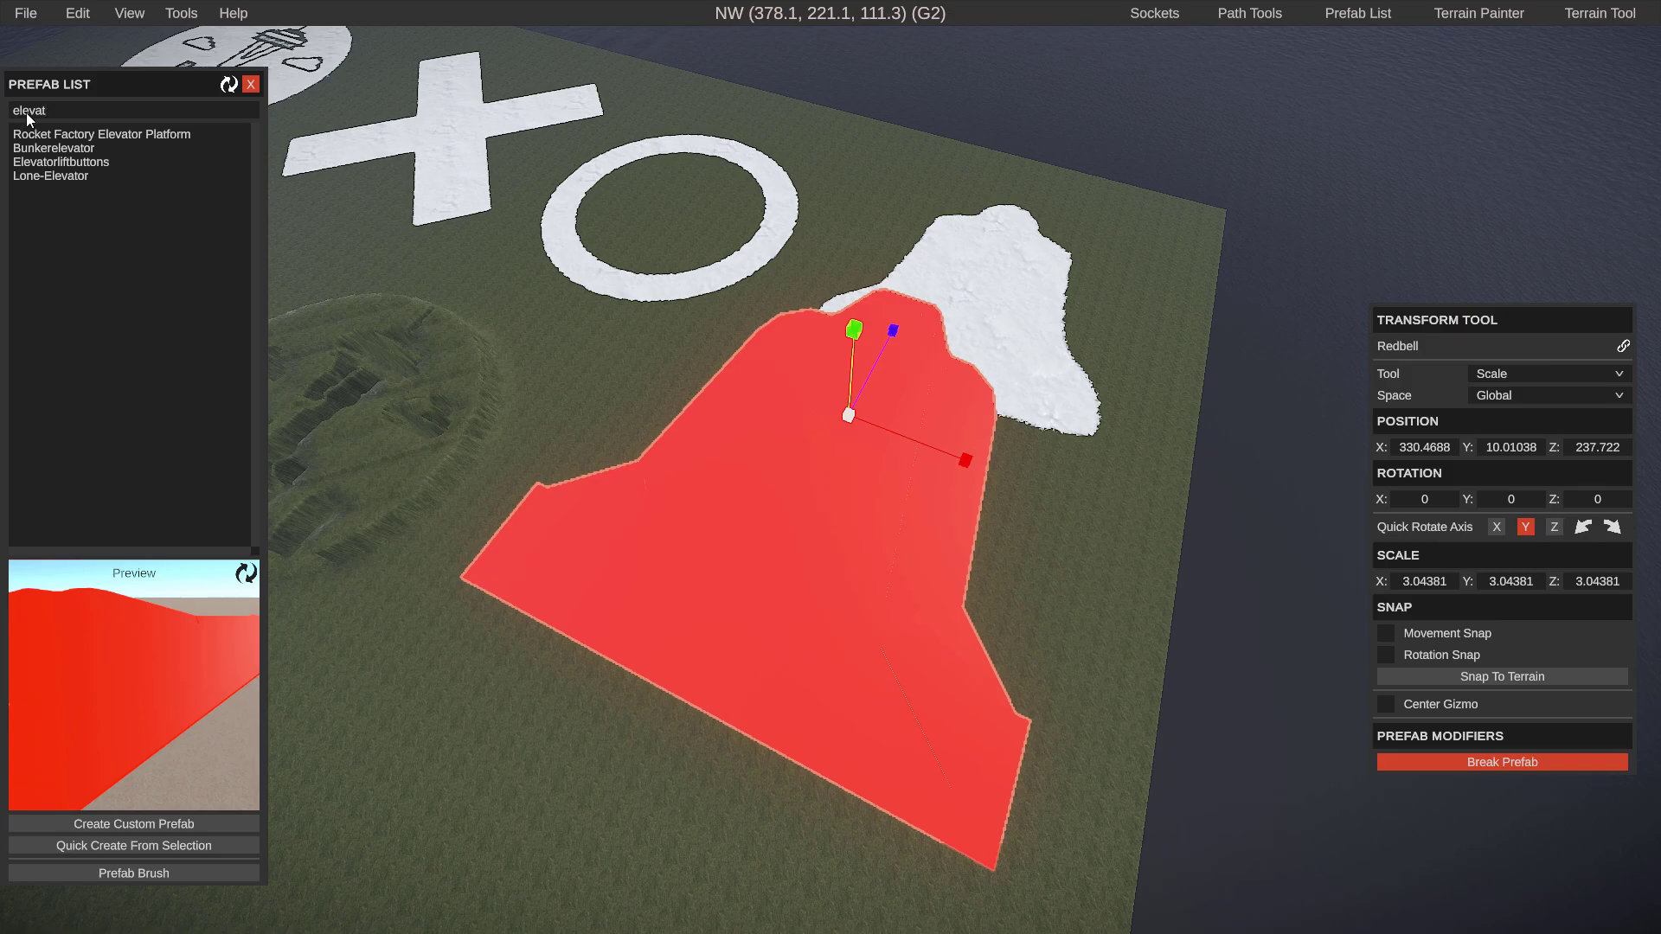
left_click(41, 163)
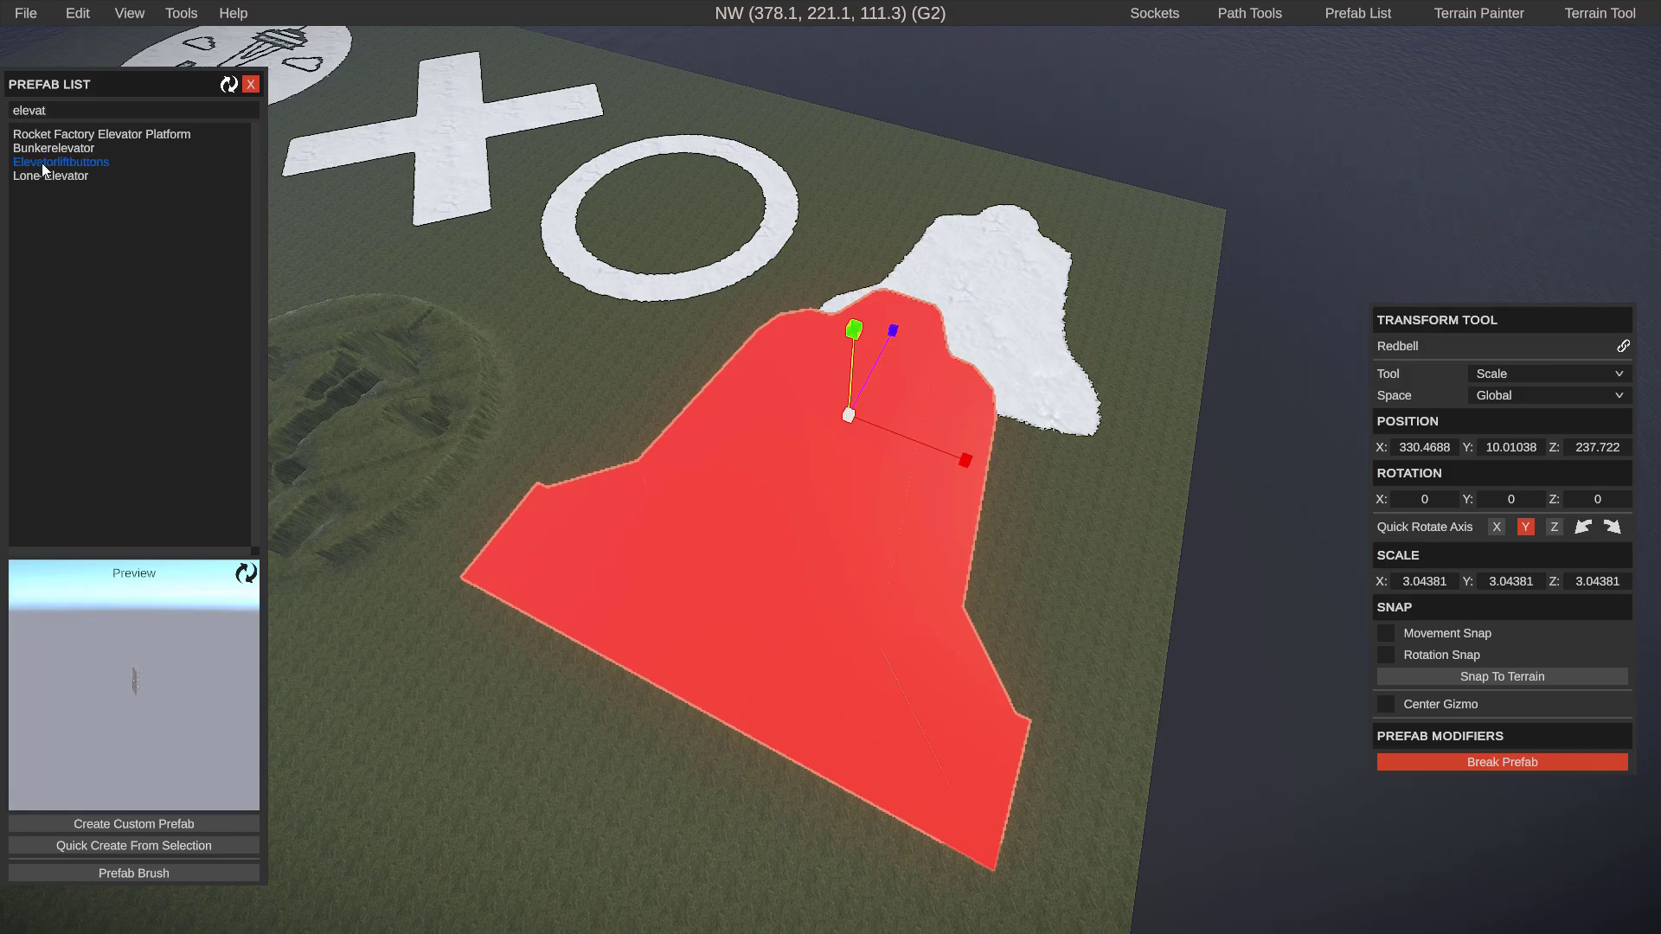
right_click_drag(640, 361, 828, 465)
key("w")
key("a")
left_click(703, 454)
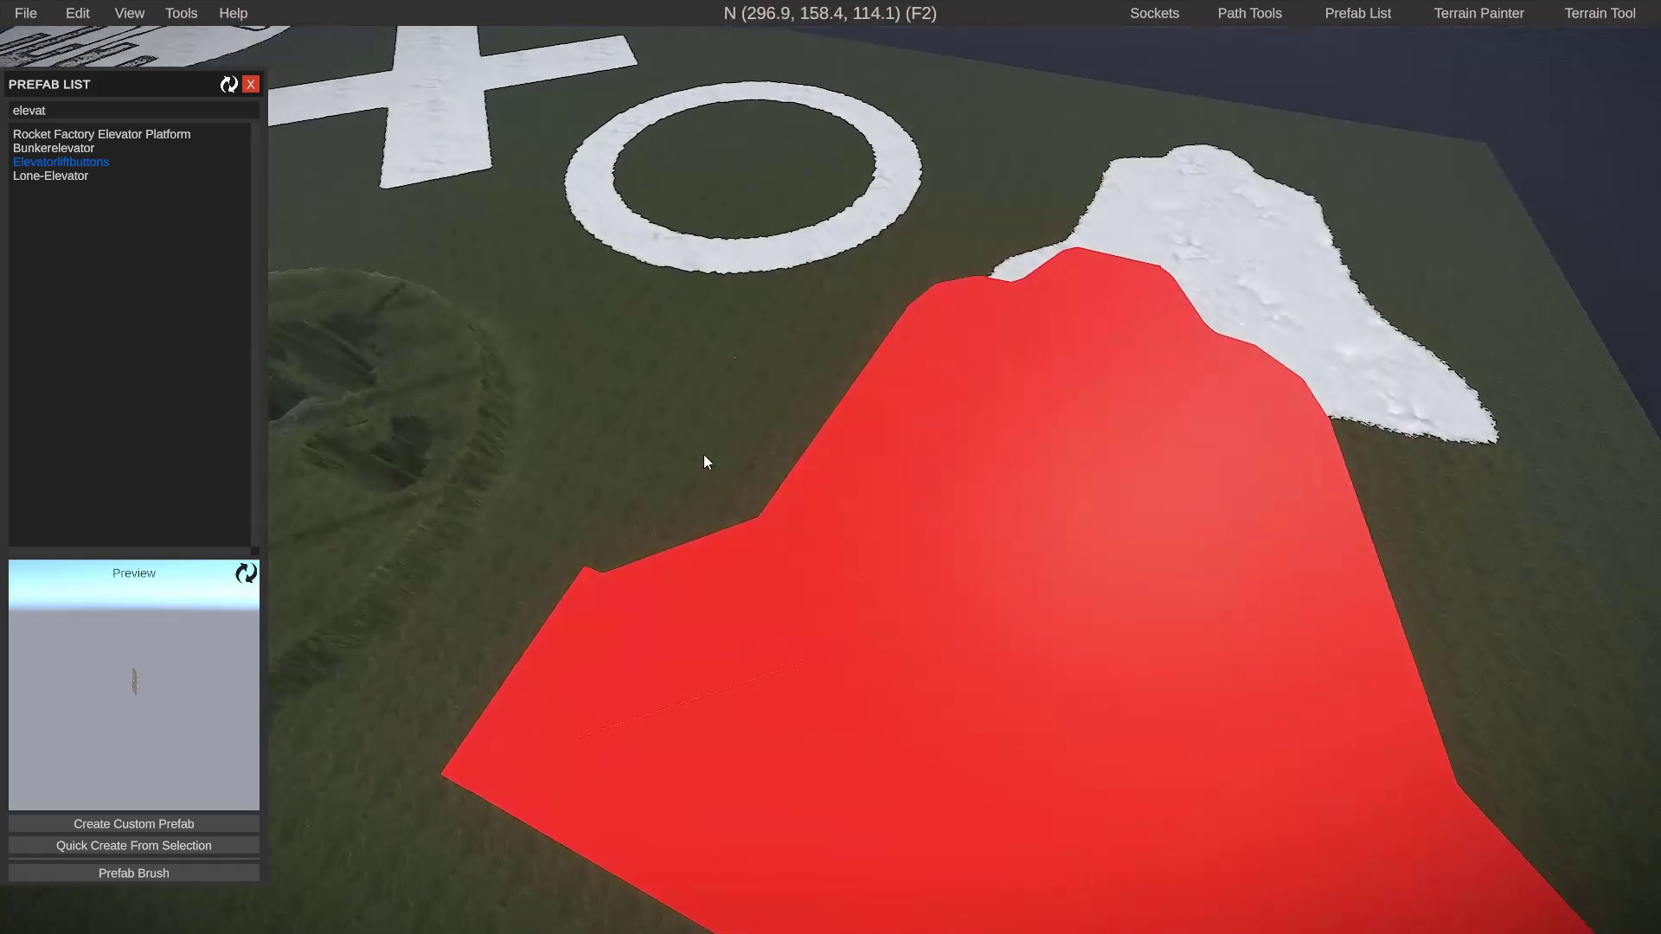
- Raise the Elevatorliftbuttons prefab out of the grass and examine its red bell button up close
right_click_drag(703, 454, 740, 420)
key("w")
right_click_drag(829, 467, 874, 478)
left_click(882, 501)
key("a")
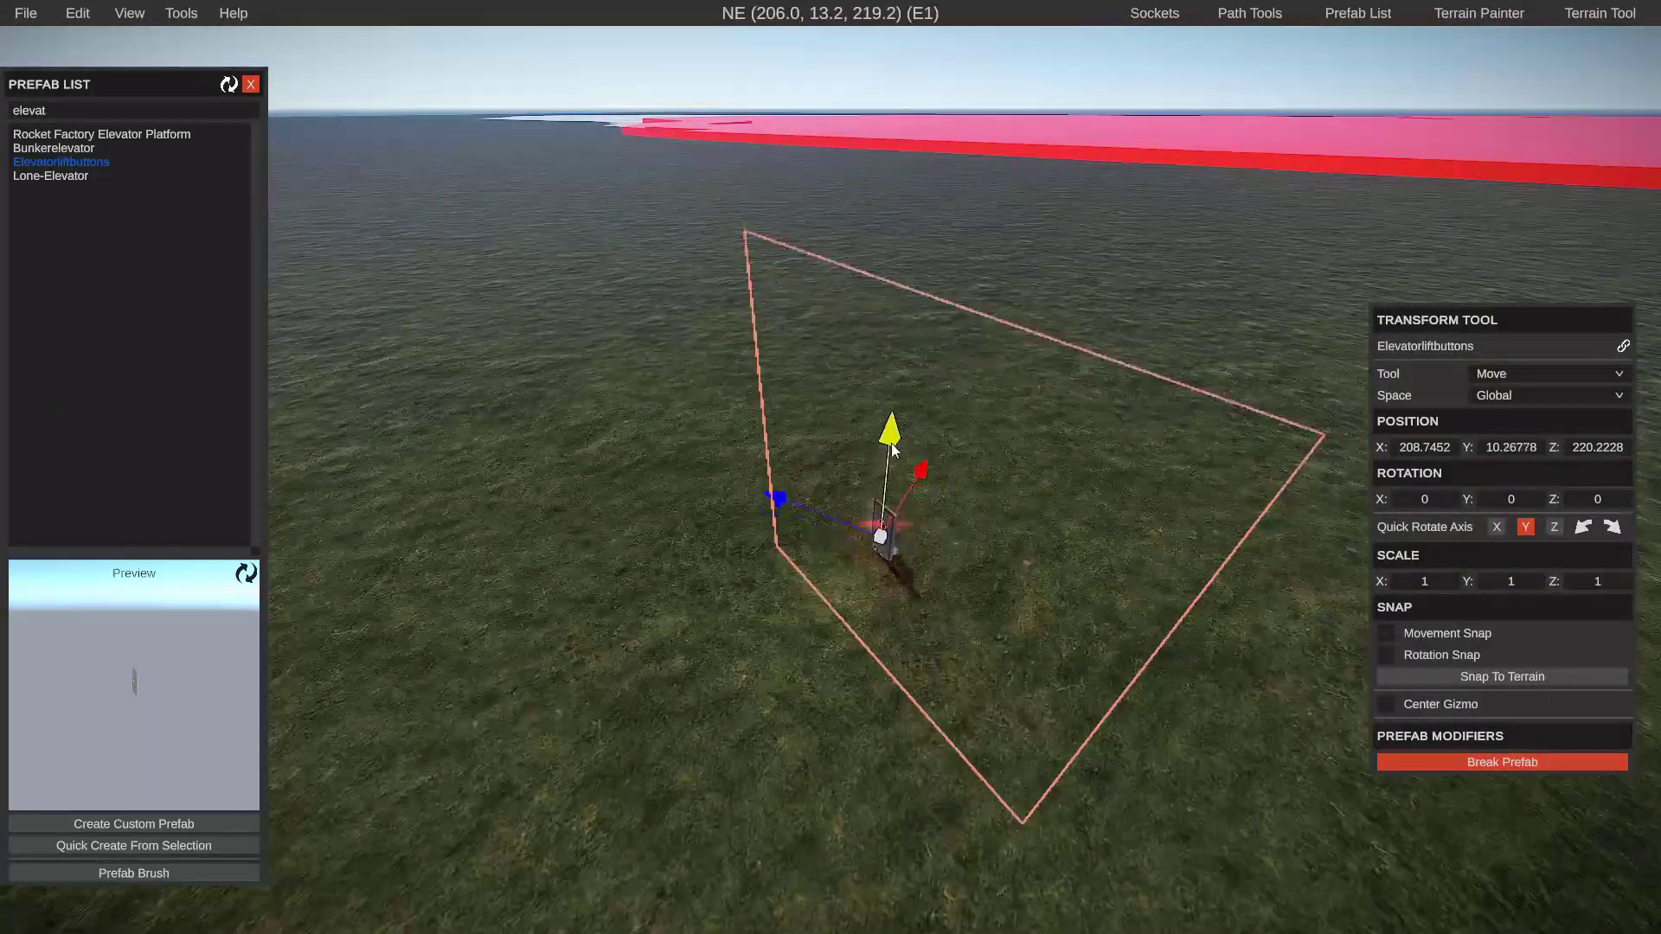
left_click(669, 447)
right_click_drag(668, 447, 749, 432)
key("w")
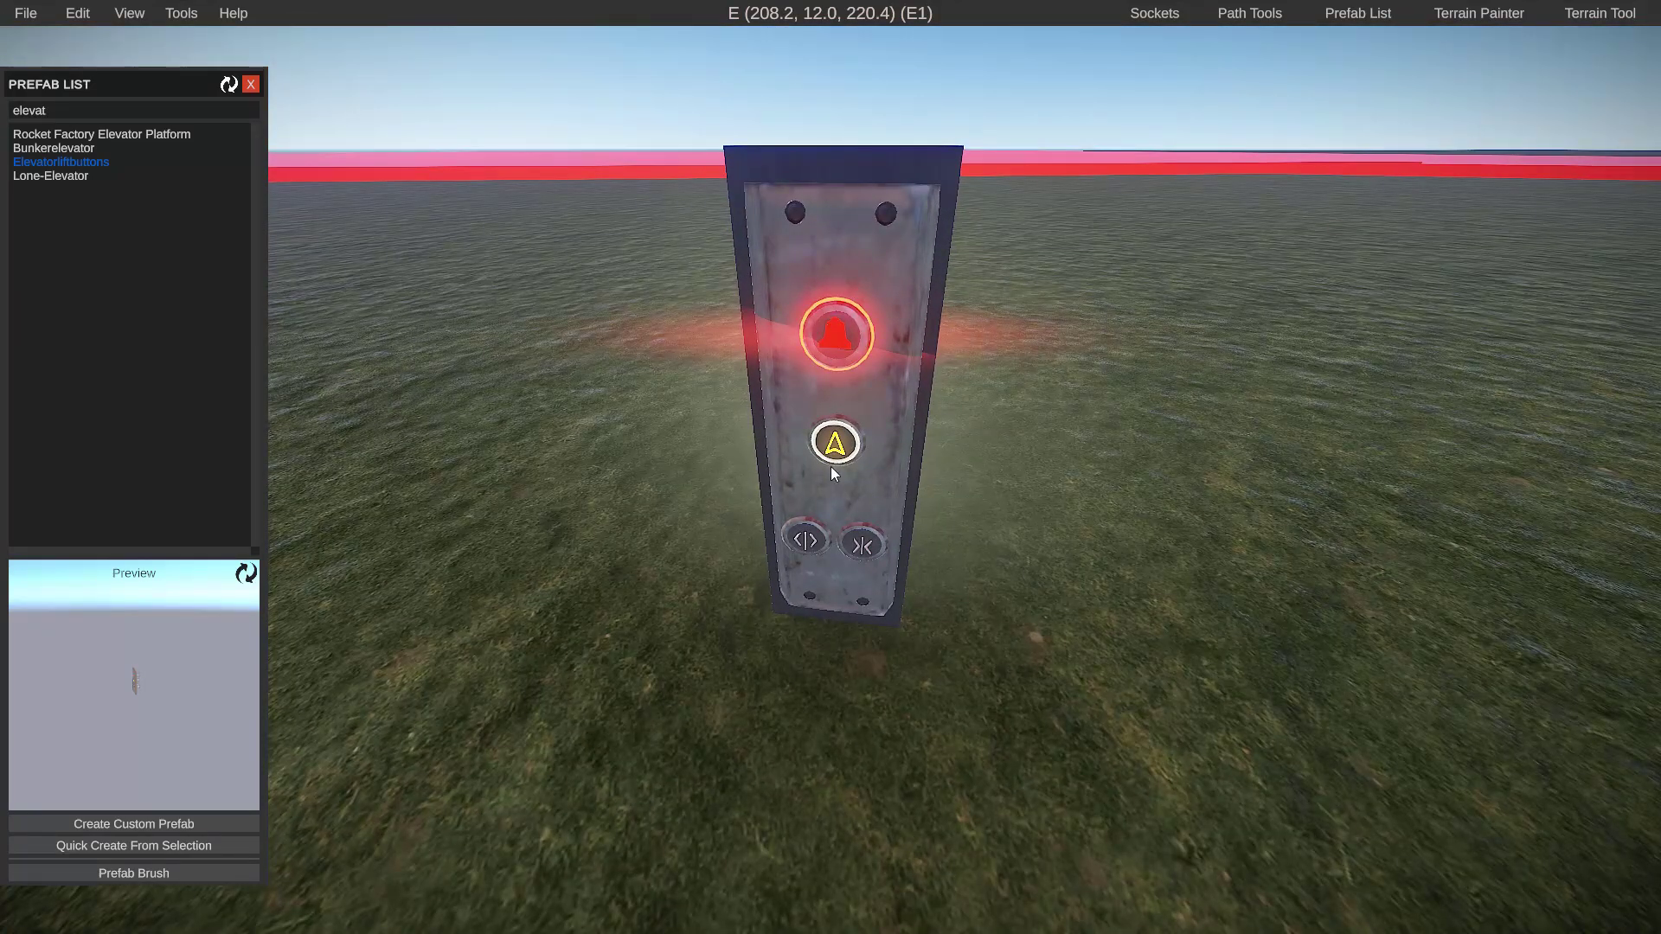
- Delete the Elevatorliftbuttons prefab floating above the grass
key("s")
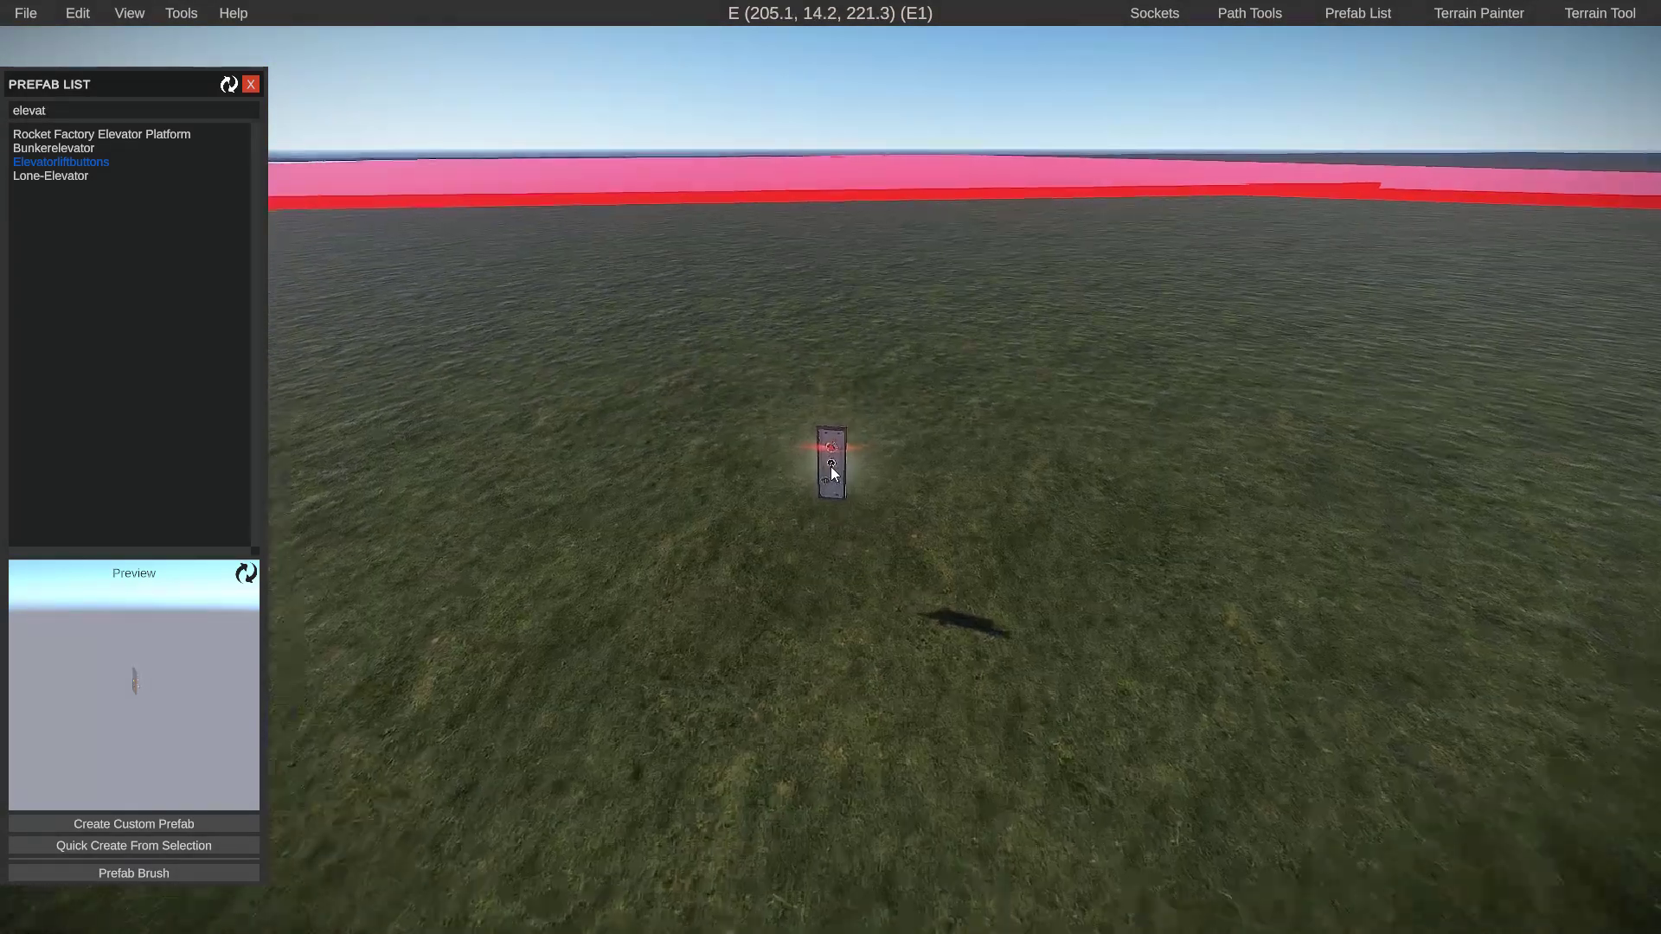
right_click_drag(831, 465, 828, 458)
key("w")
scroll(833, 473, "down", 5)
left_click_drag(778, 441, 1006, 651)
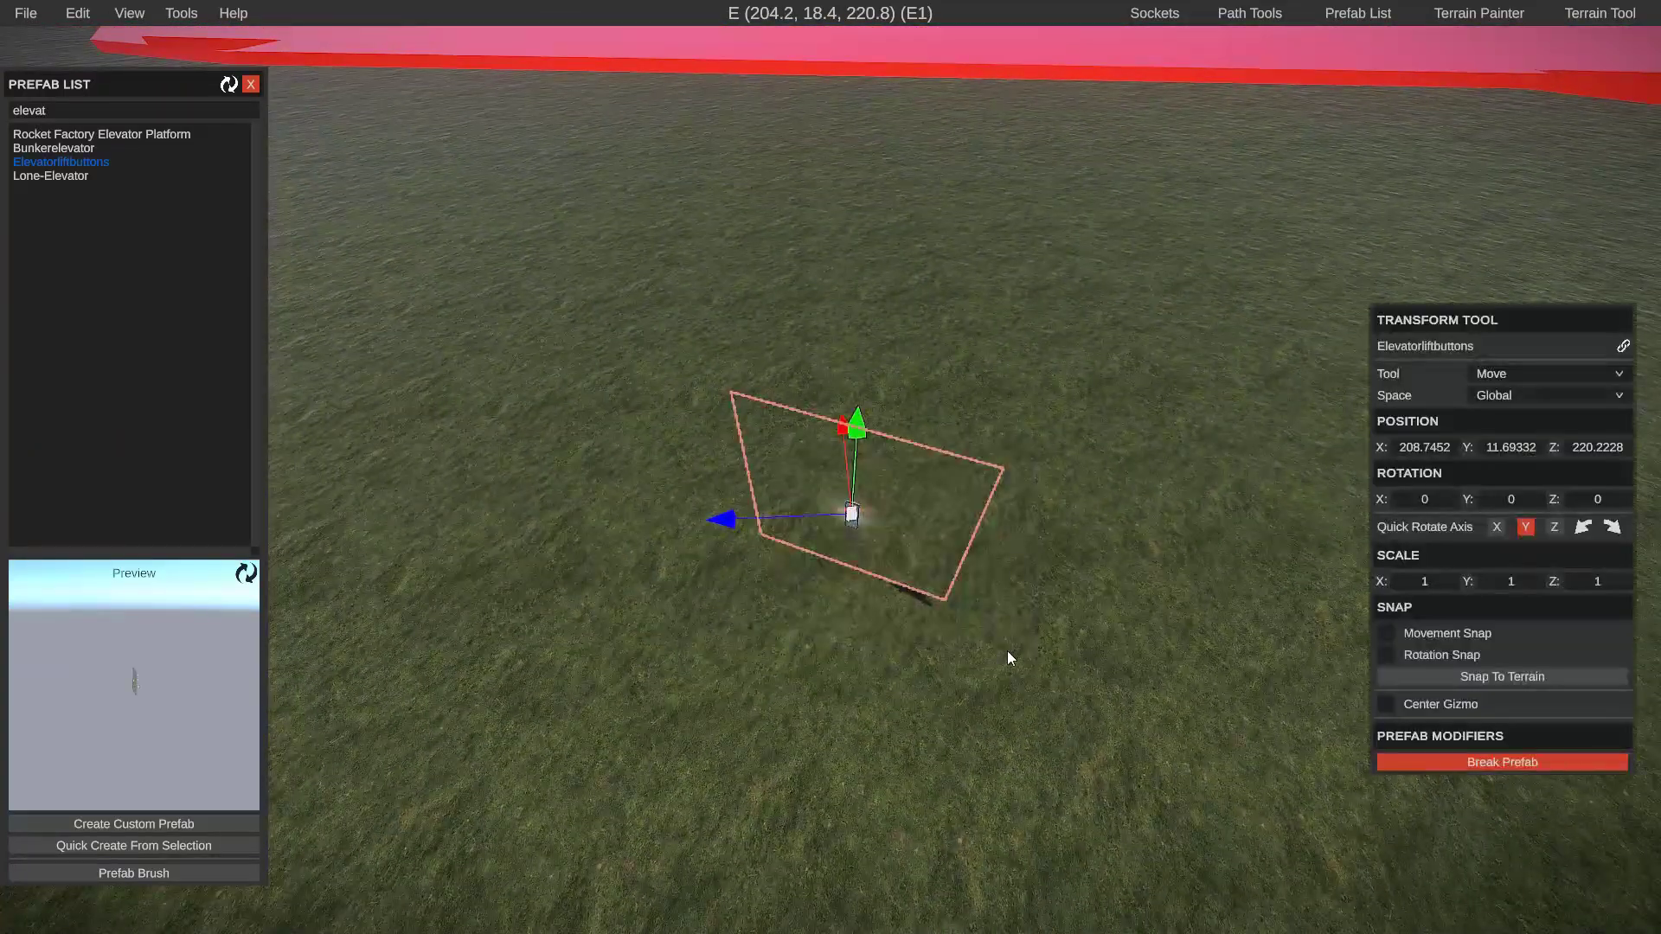
key("Delete")
- Move the Redbell prefab along Z to about 29.1, farther away from the snow bell stamp
key("s")
right_click_drag(1007, 651, 869, 709)
key("d")
left_click(867, 476)
scroll(856, 474, "up", 3)
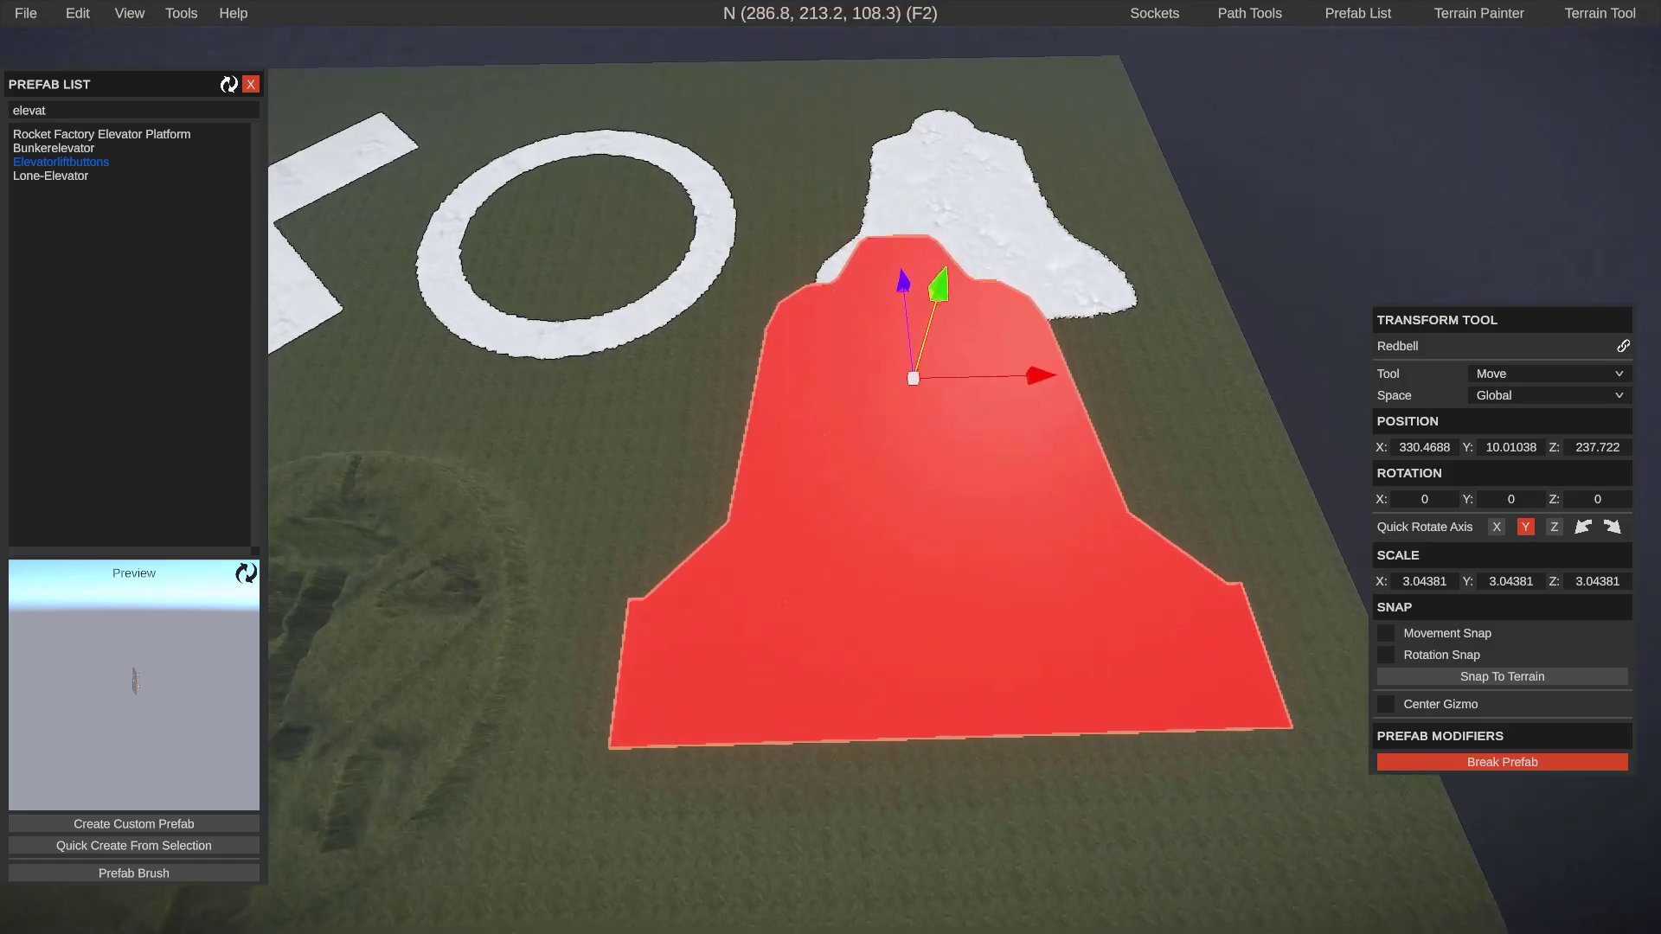
right_click_drag(739, 499, 874, 506)
key("a")
left_click_drag(657, 476, 1116, 544)
- Search the prefabs for "ios" and place the Ioslothandlehose Inuse cube on the snow bell stamp
key("w")
key("a")
right_click_drag(986, 530, 869, 554)
key("d")
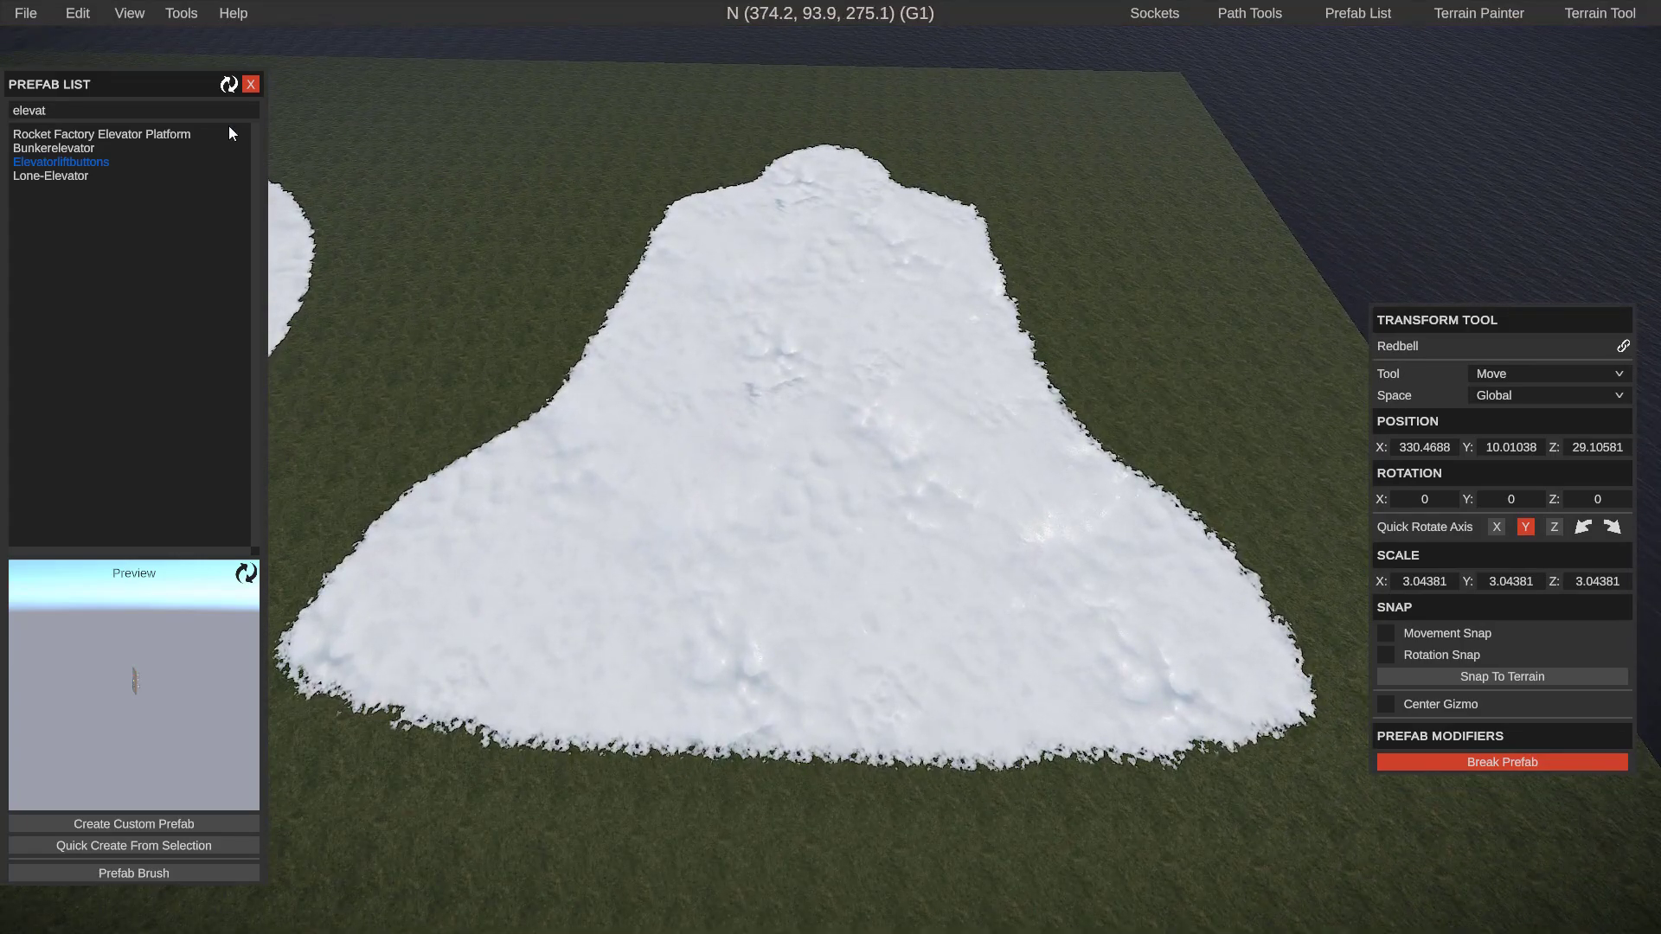
type("ios")
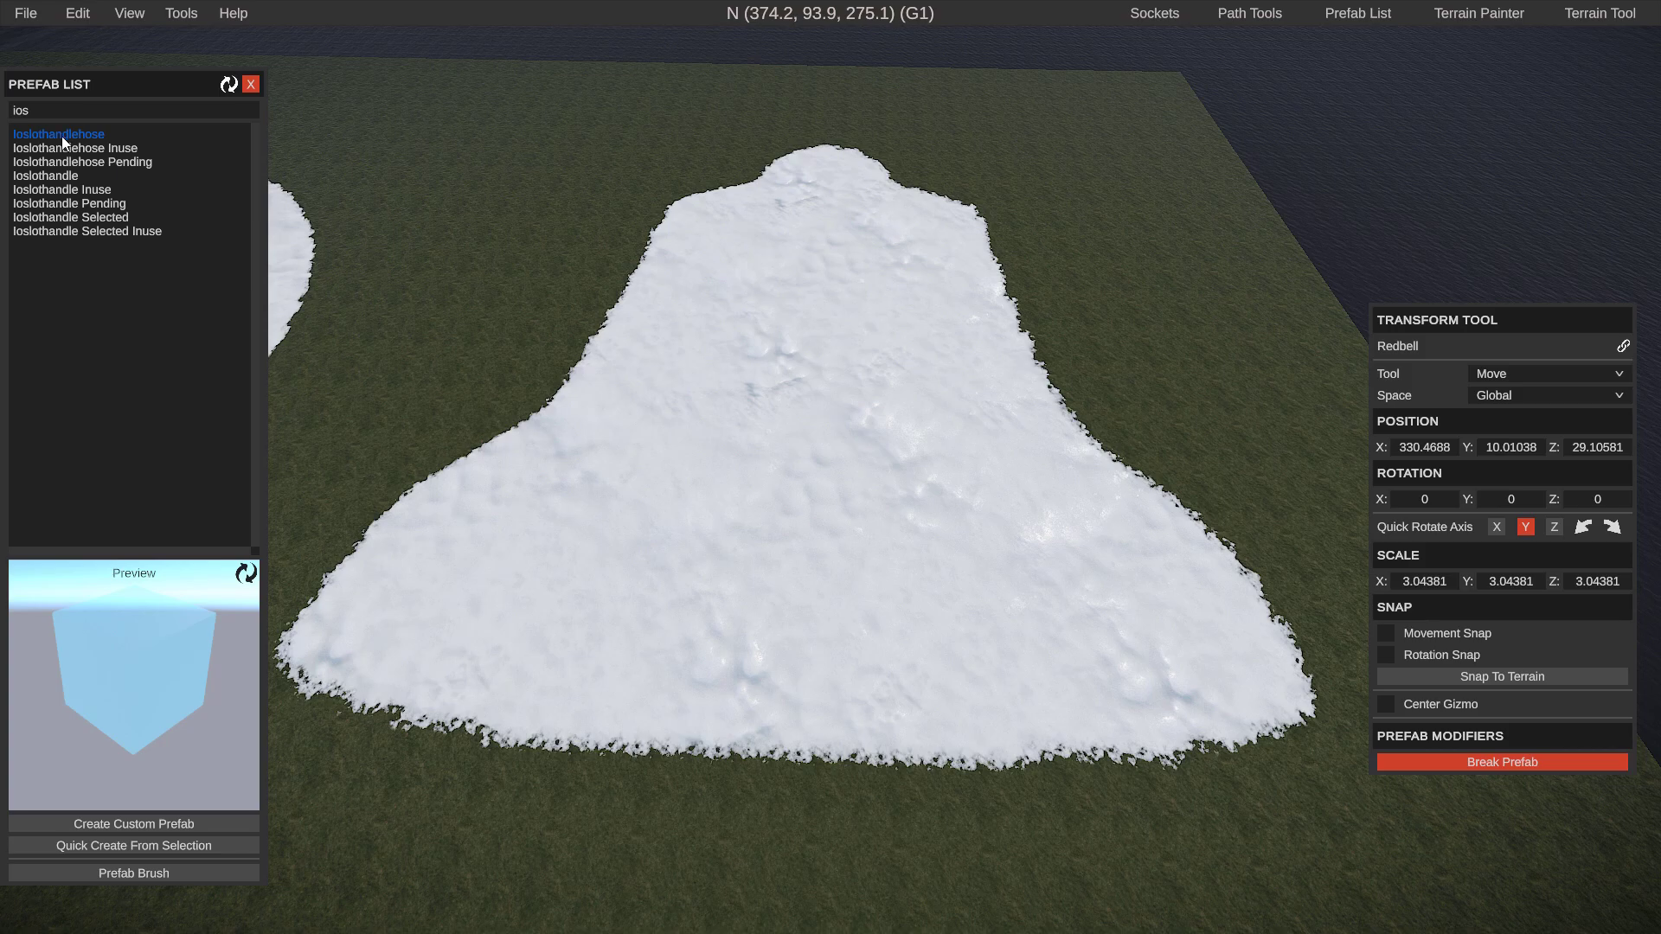
key("a")
left_click_drag(610, 348, 528, 469)
mouse_move(527, 470)
right_mouse_down()
mouse_move(497, 468)
mouse_move(511, 463)
right_mouse_up()
key("w")
key("a")
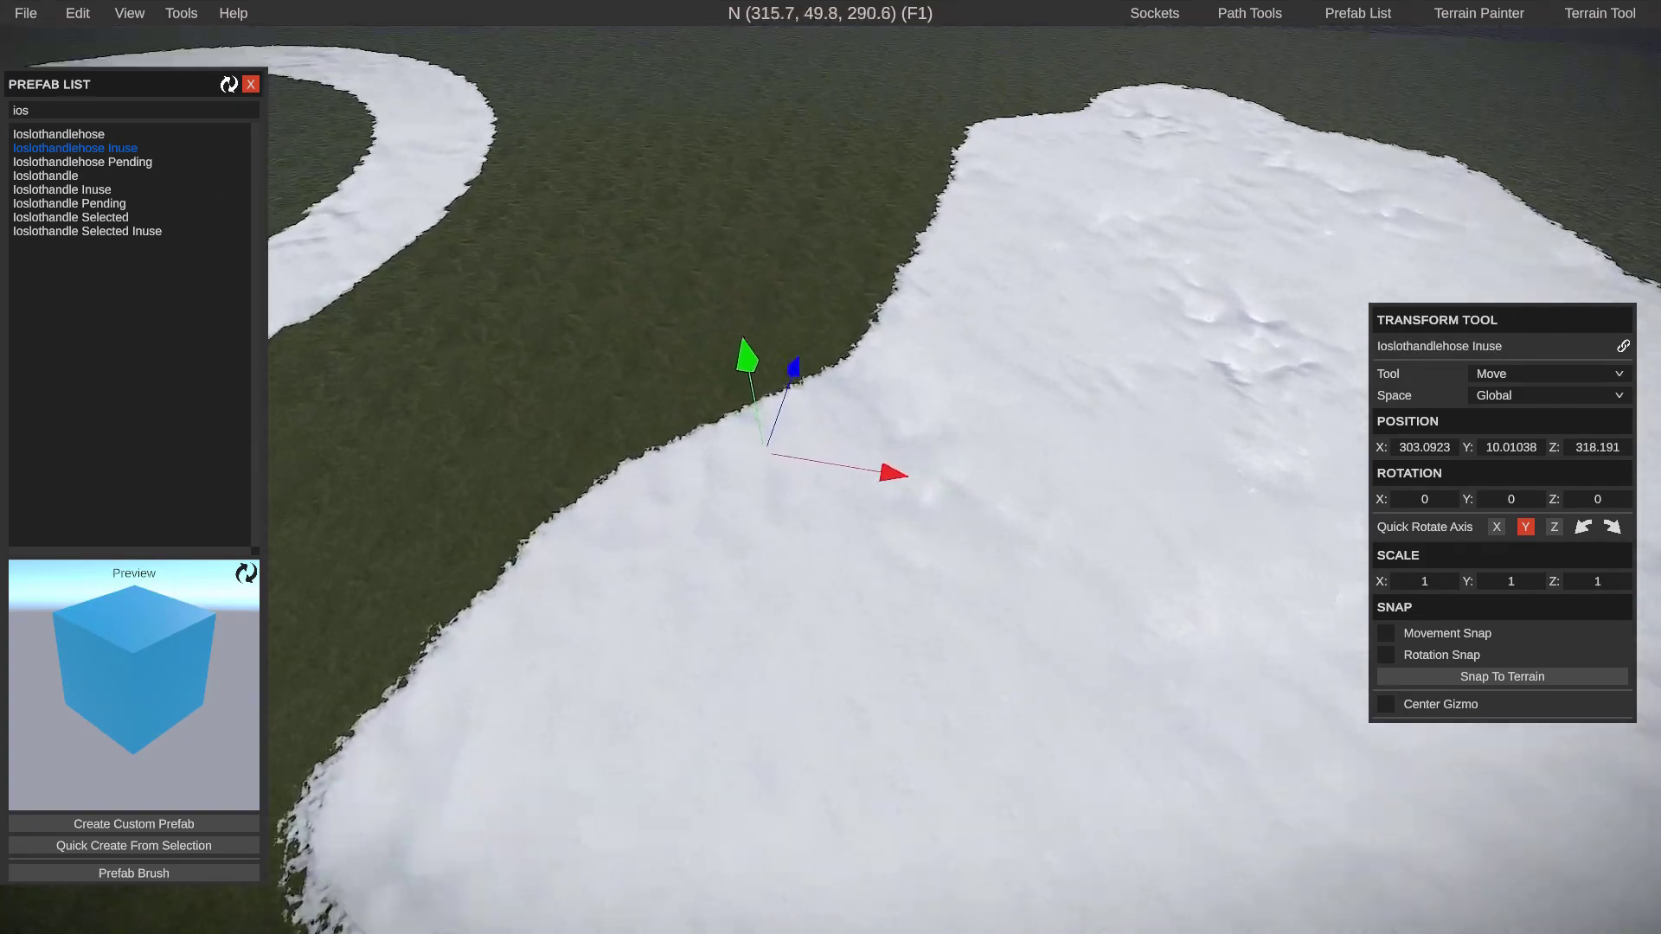
- Scale the blue cube up uniformly to about 644 and move it onto the snow bell's lower-left corner
left_click_drag(798, 478, 1559, 454)
right_click_drag(762, 553, 832, 577)
key("s")
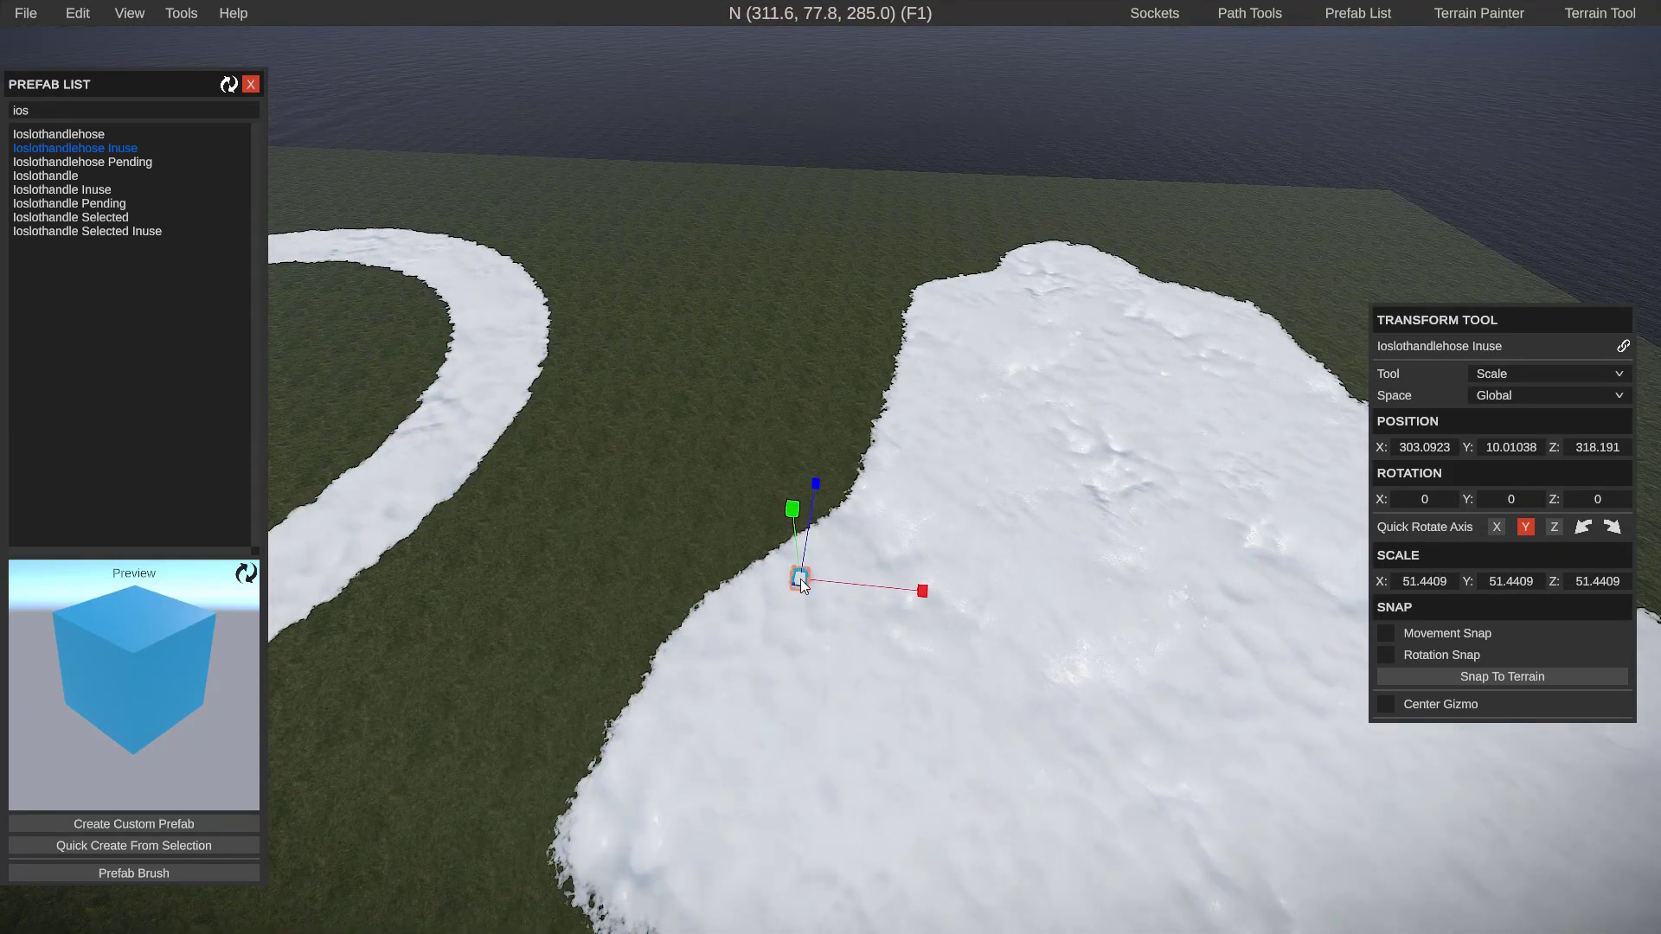
left_click_drag(1525, 447, 1596, 434)
right_click_drag(1596, 435, 824, 472)
key("s")
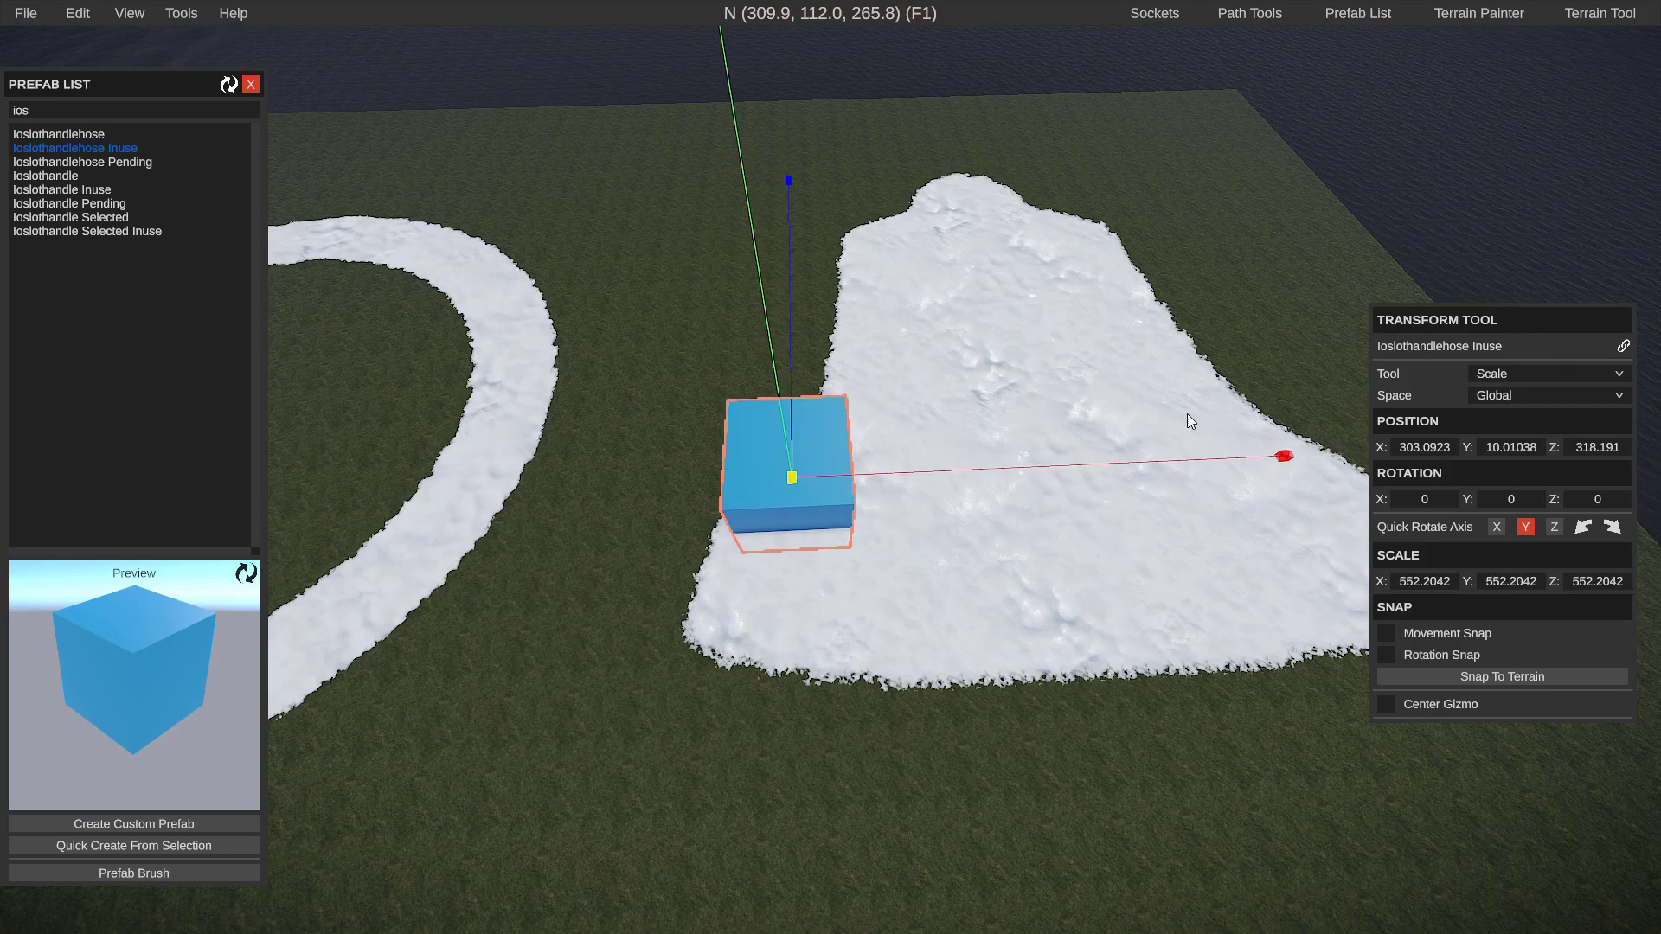
left_click_drag(795, 477, 778, 594)
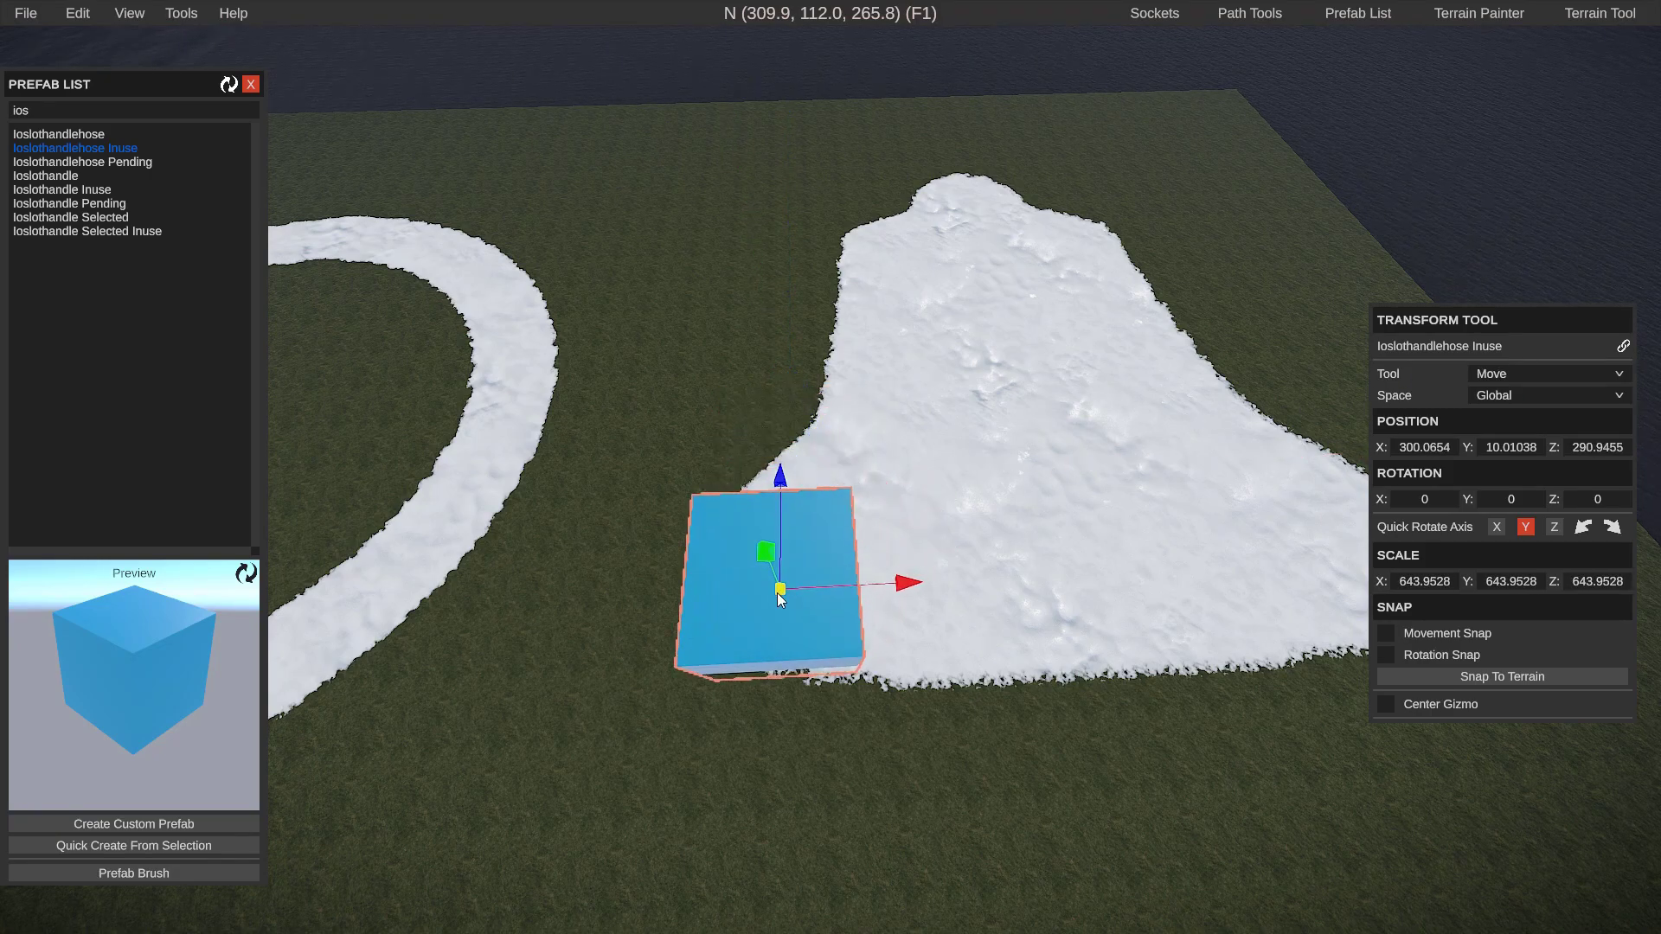
- Stretch the cube with an X scale of 5000 and cover the snow bell with six stepped blue blocks
right_click_drag(791, 586, 770, 478)
key("s")
key("d")
left_click_drag(770, 479, 1395, 495)
key("r")
left_click(1412, 585)
type("5000")
key("Return")
left_click_drag(982, 480, 260, 448)
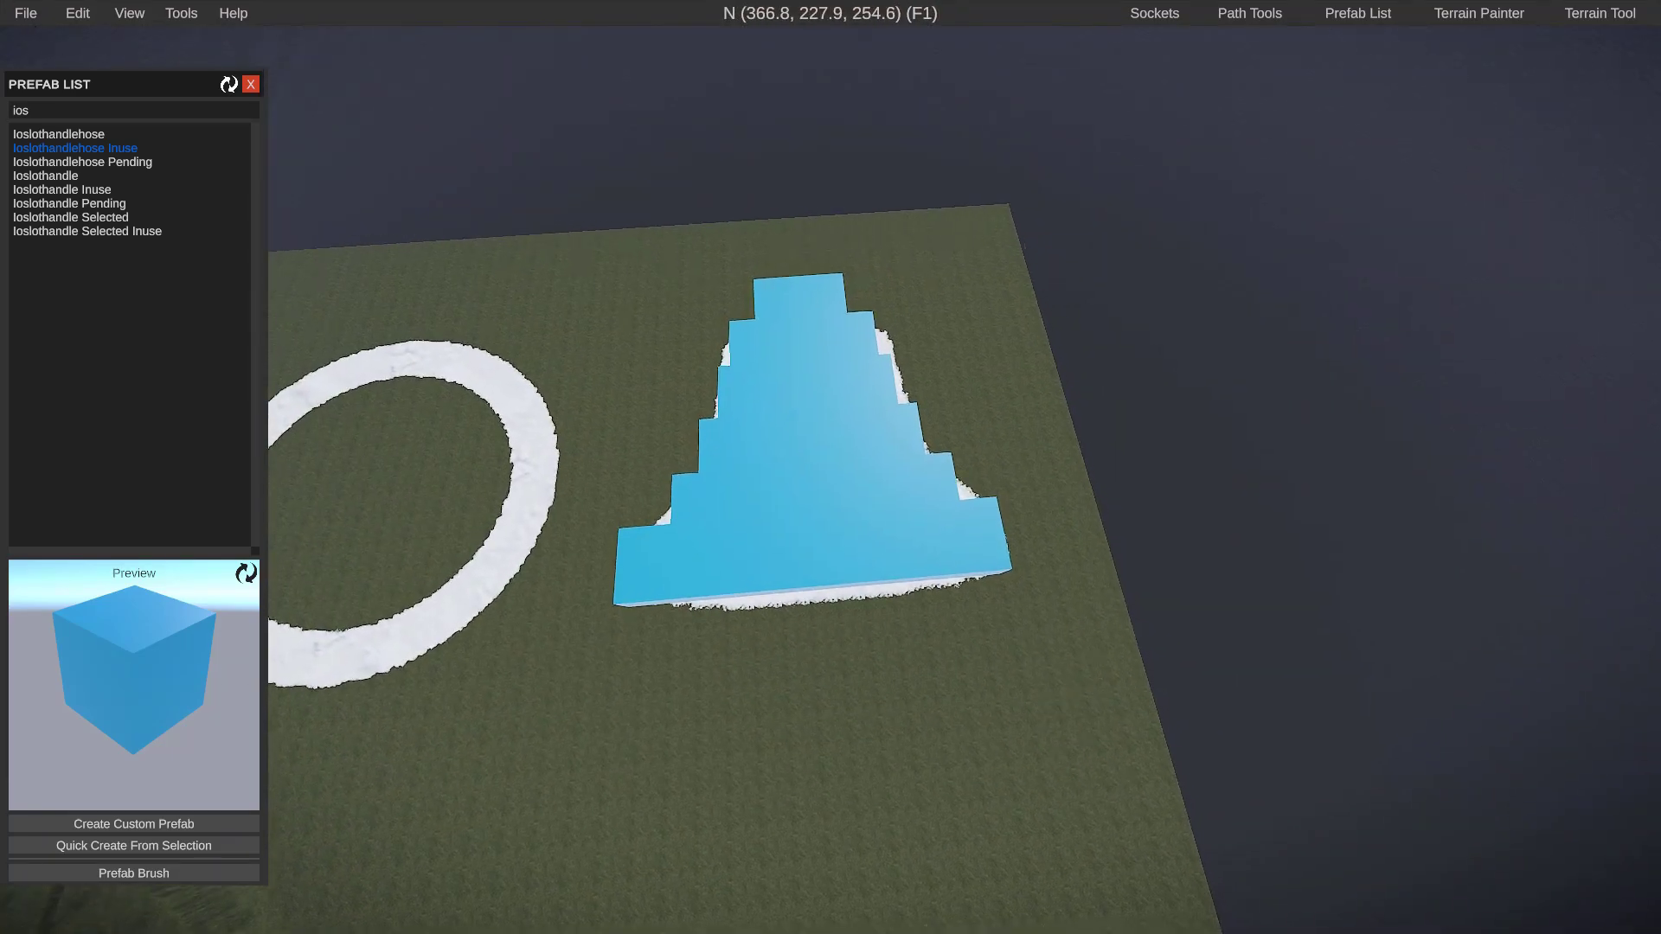
- Examine the stepped blue bell from above and compare its outline with the snow stamp and the red bell
key("a")
key("w")
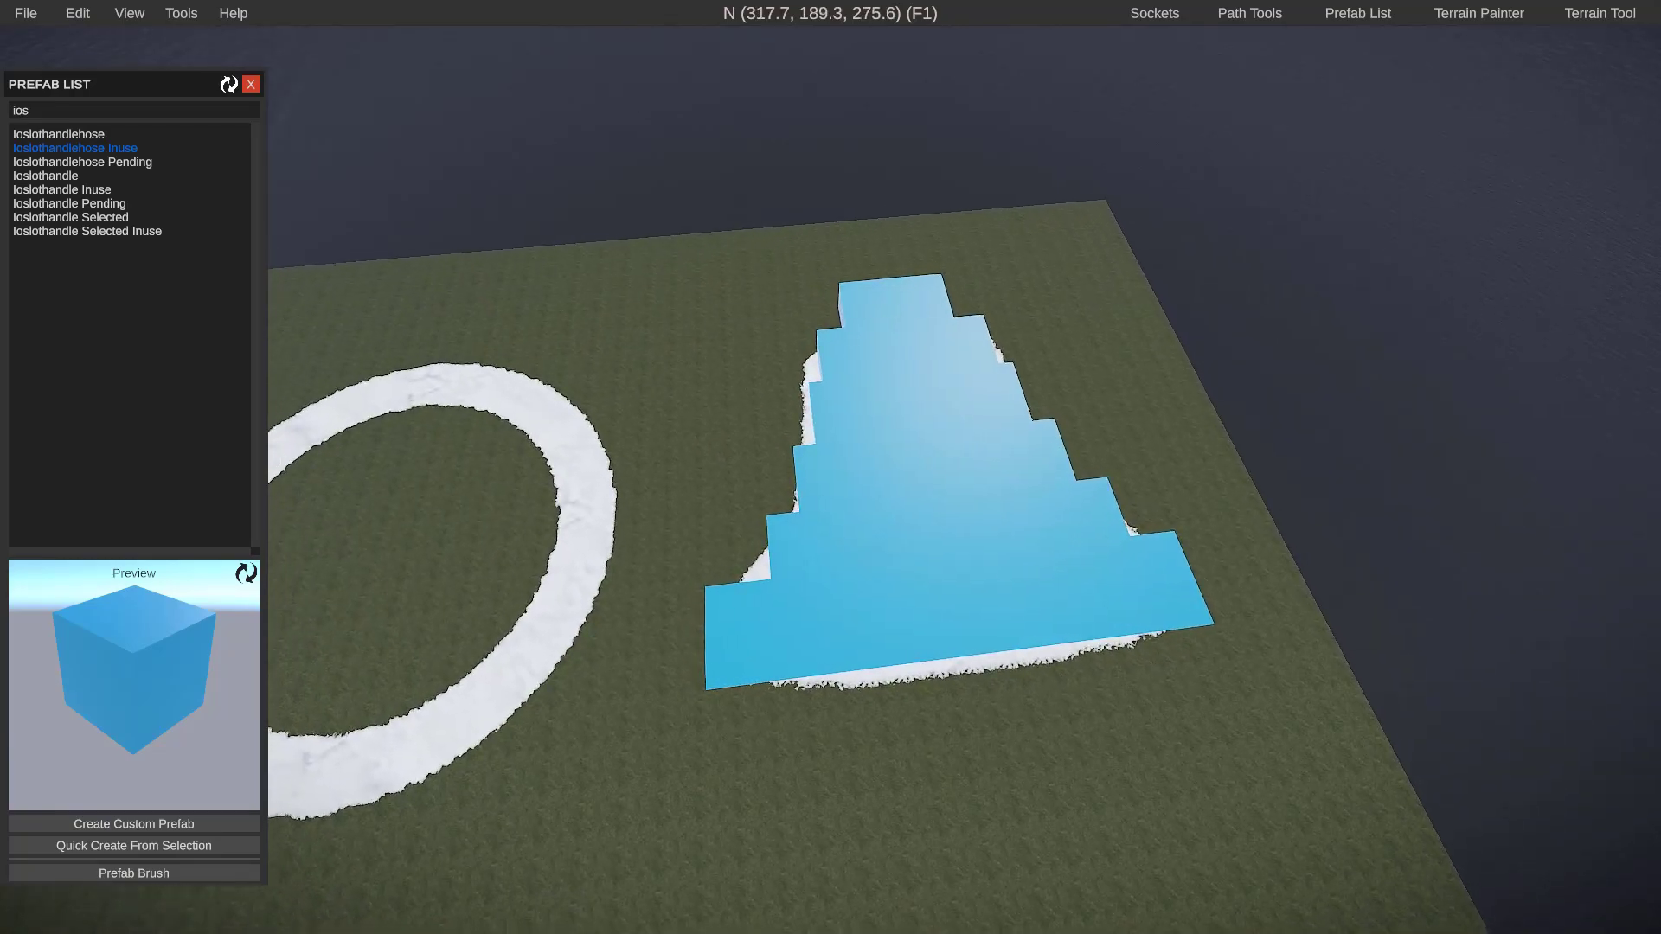
key("s")
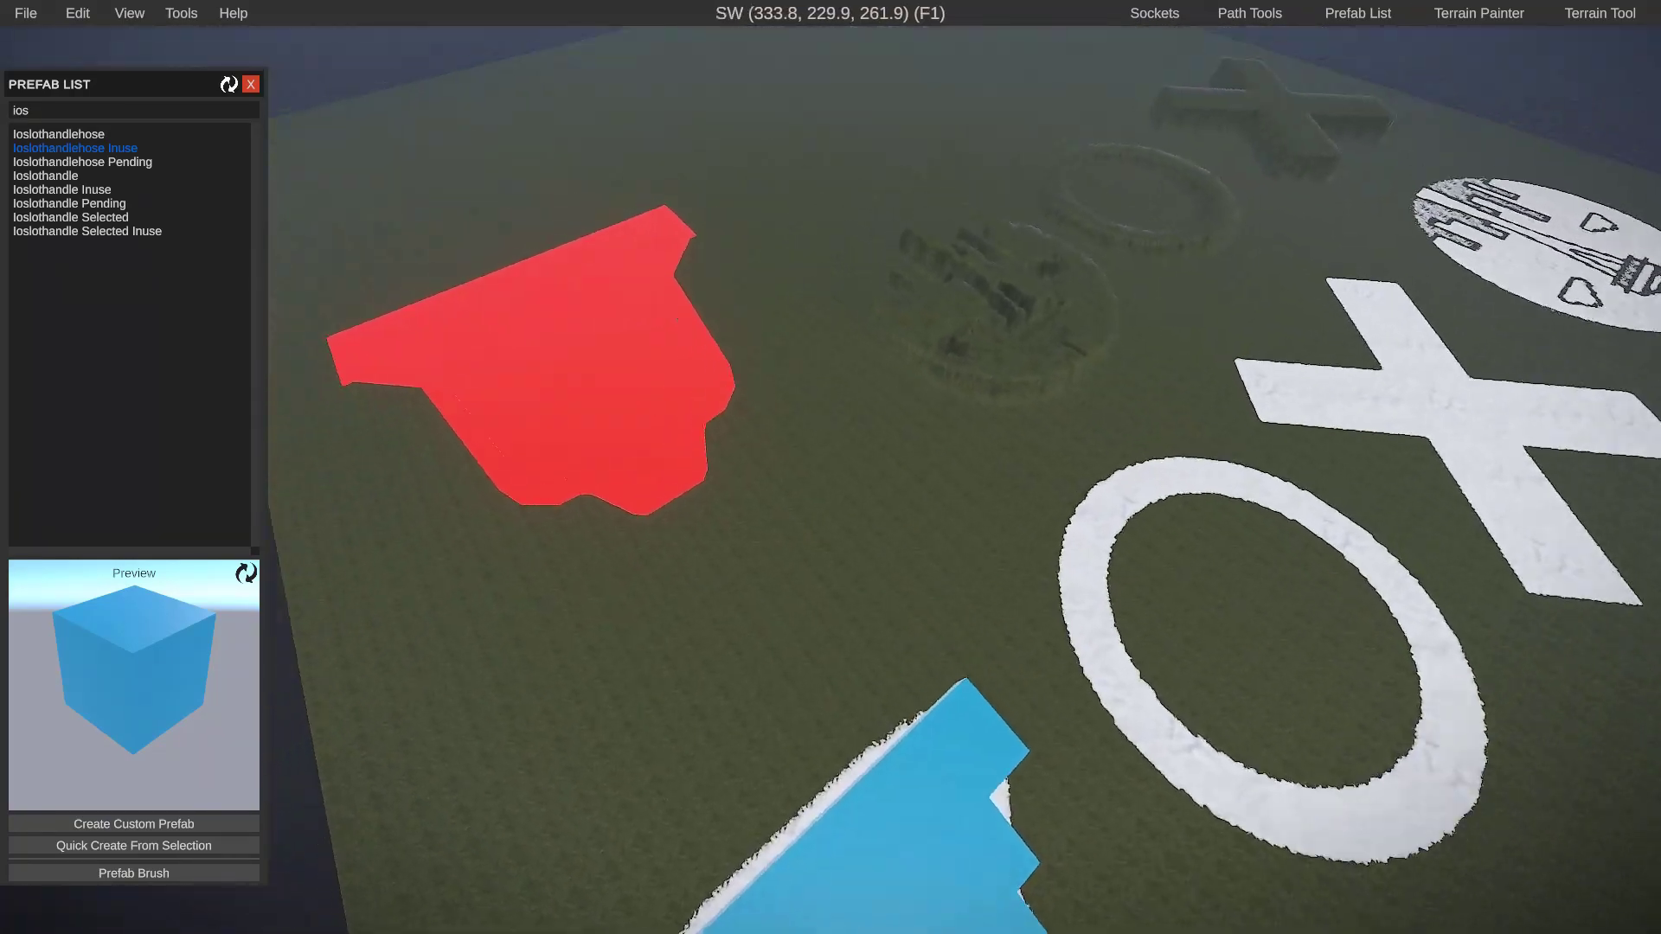
key("a")
key("a")
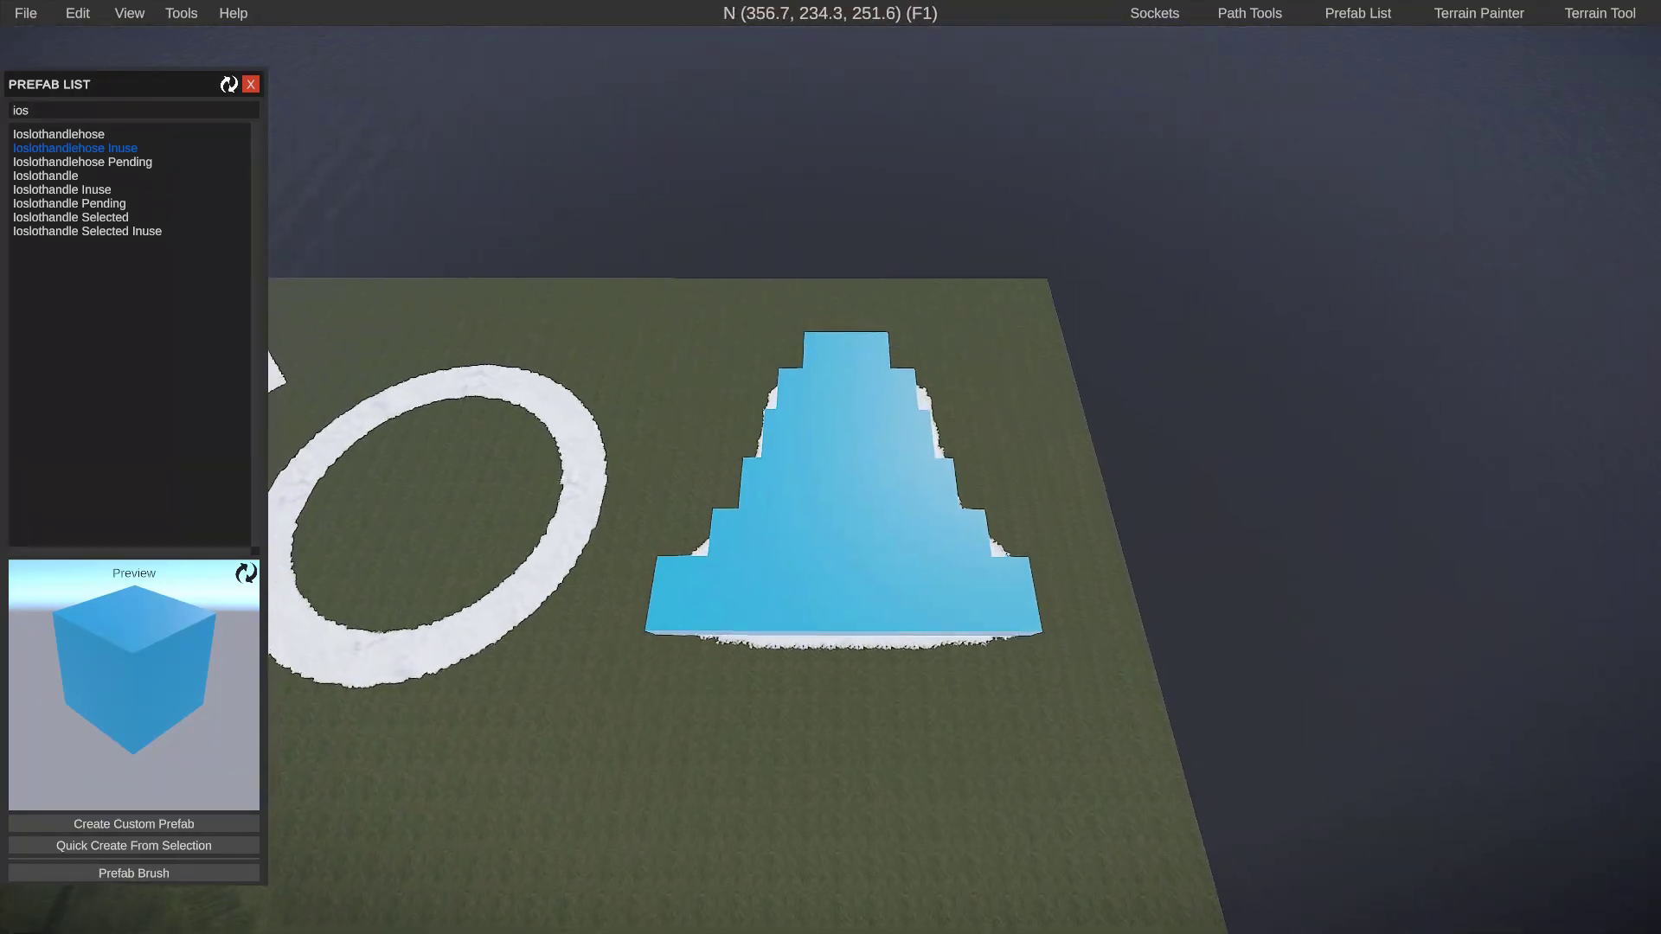
key("w")
key("s")
key("w")
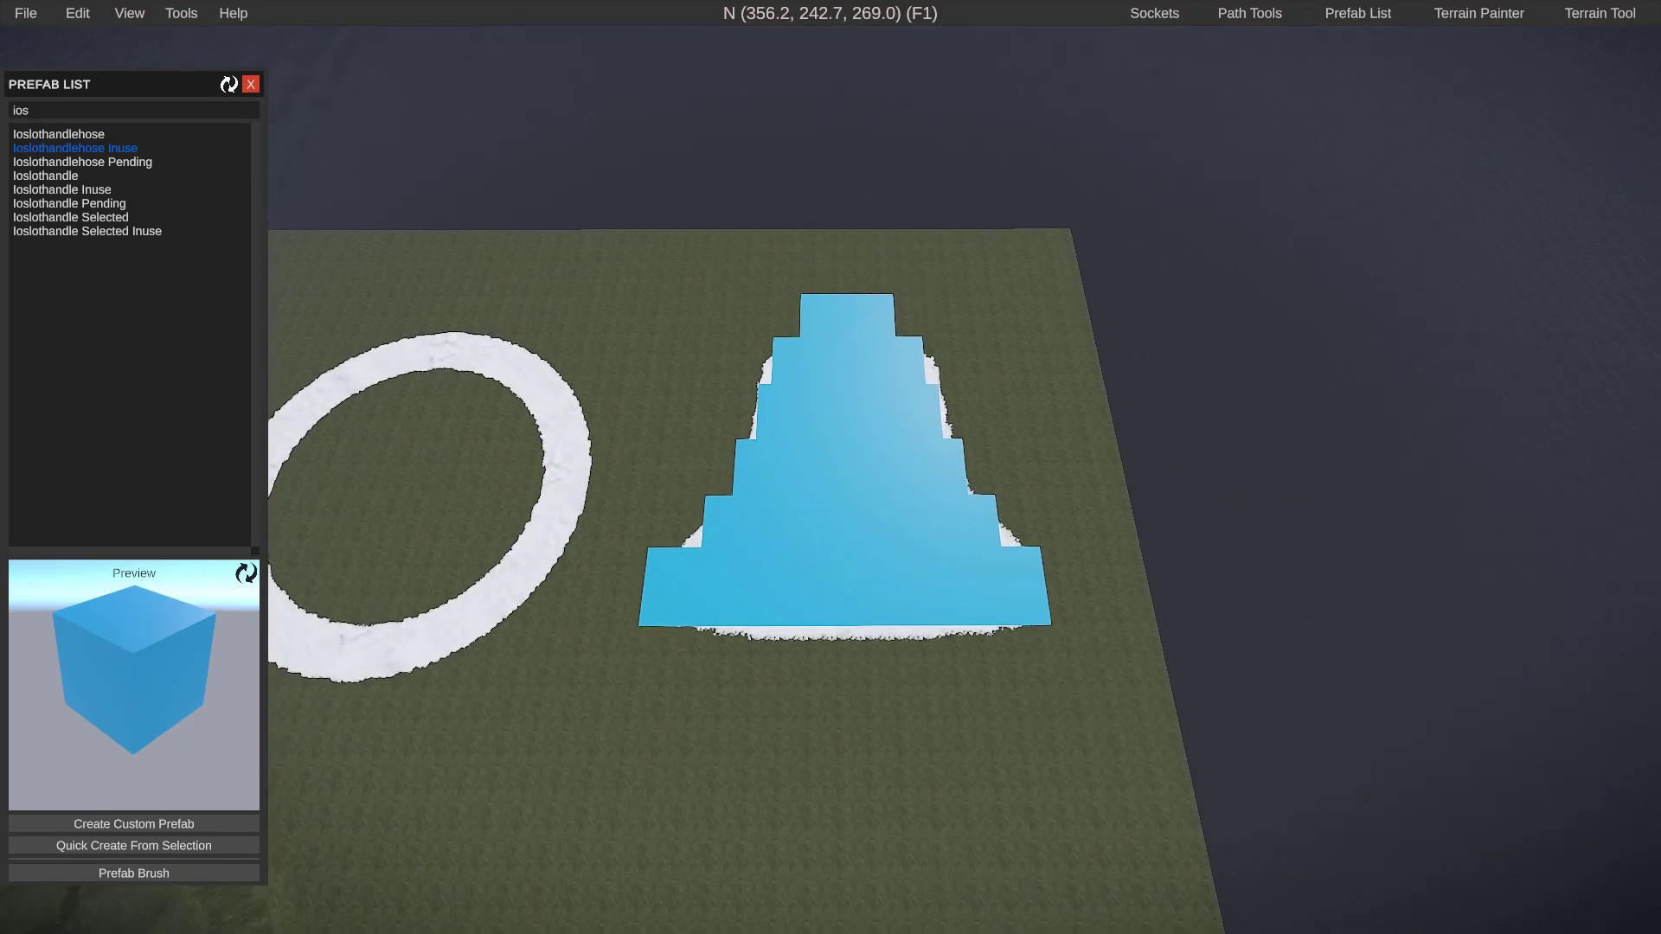
right_click_drag(829, 467, 844, 467)
key("a")
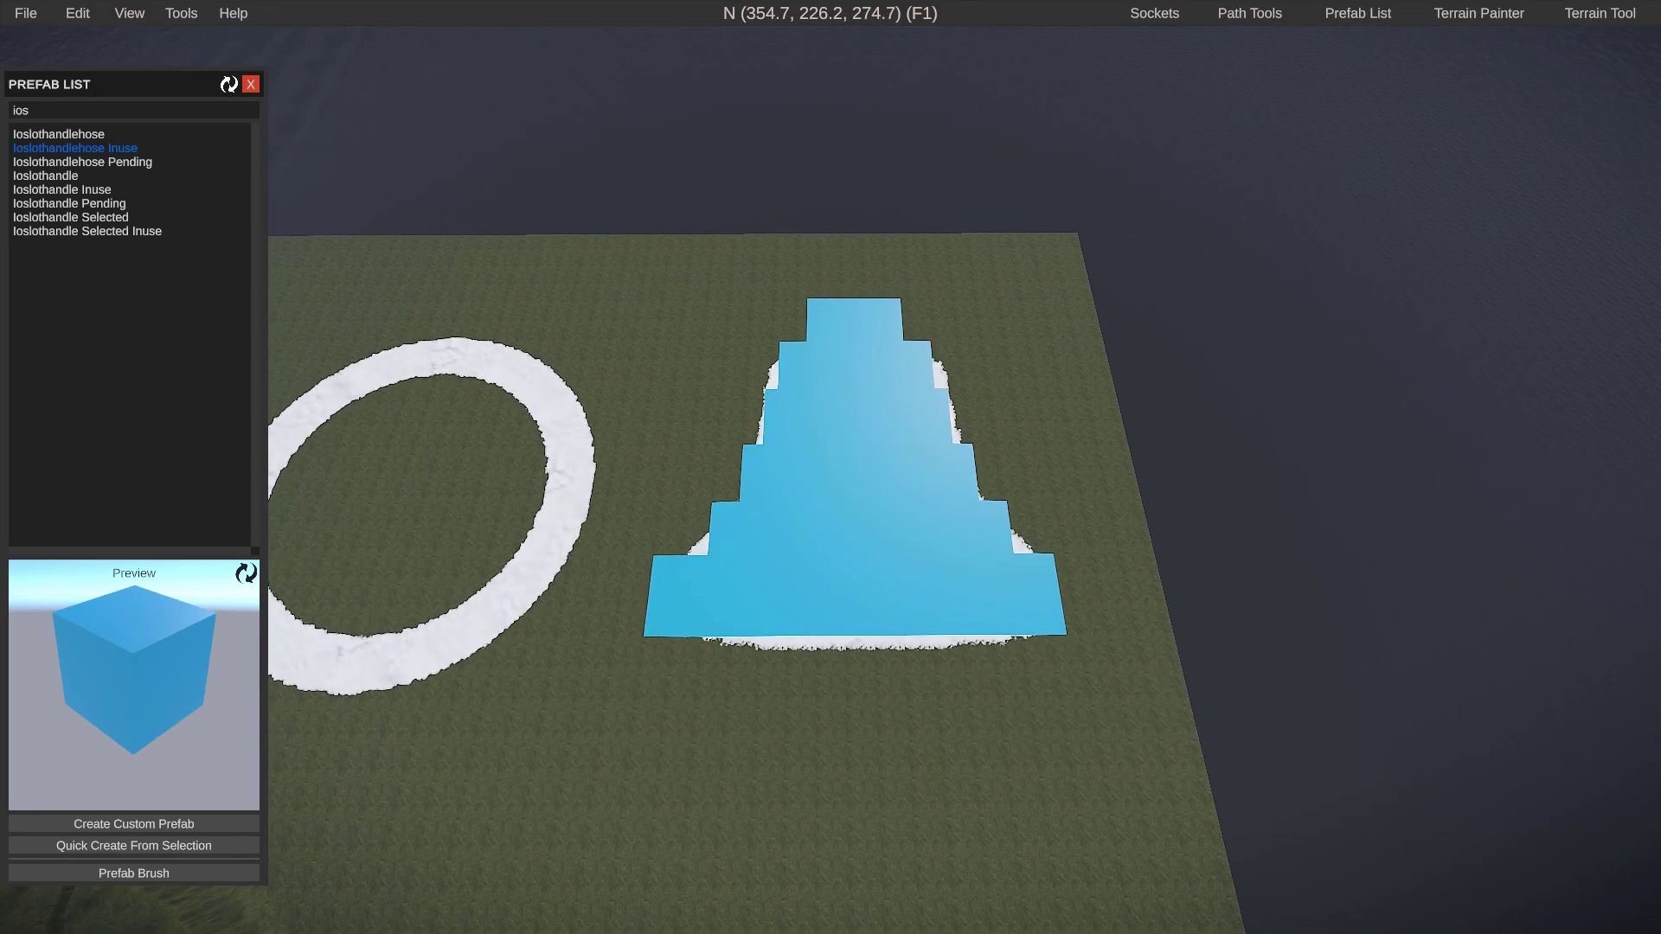
key("s")
- Select all six blue blocks of the stepped bell and save them as a custom prefab named BlueBell
left_click_drag(621, 276, 1087, 673)
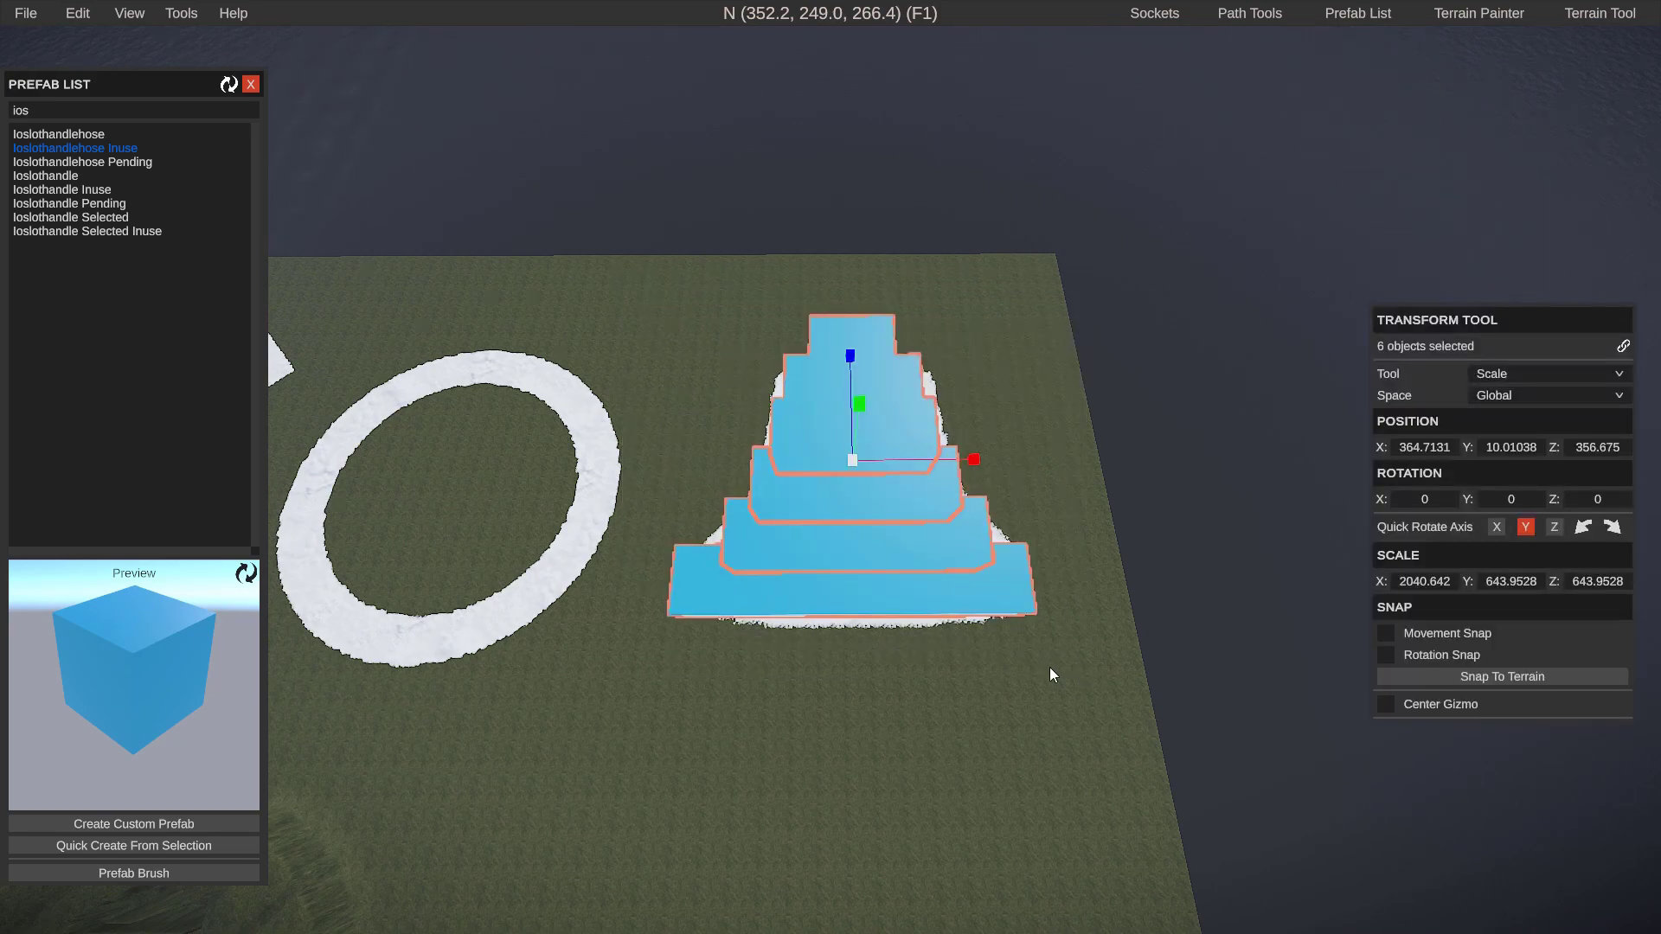
key("a")
right_click_drag(1050, 667, 858, 466)
key("w")
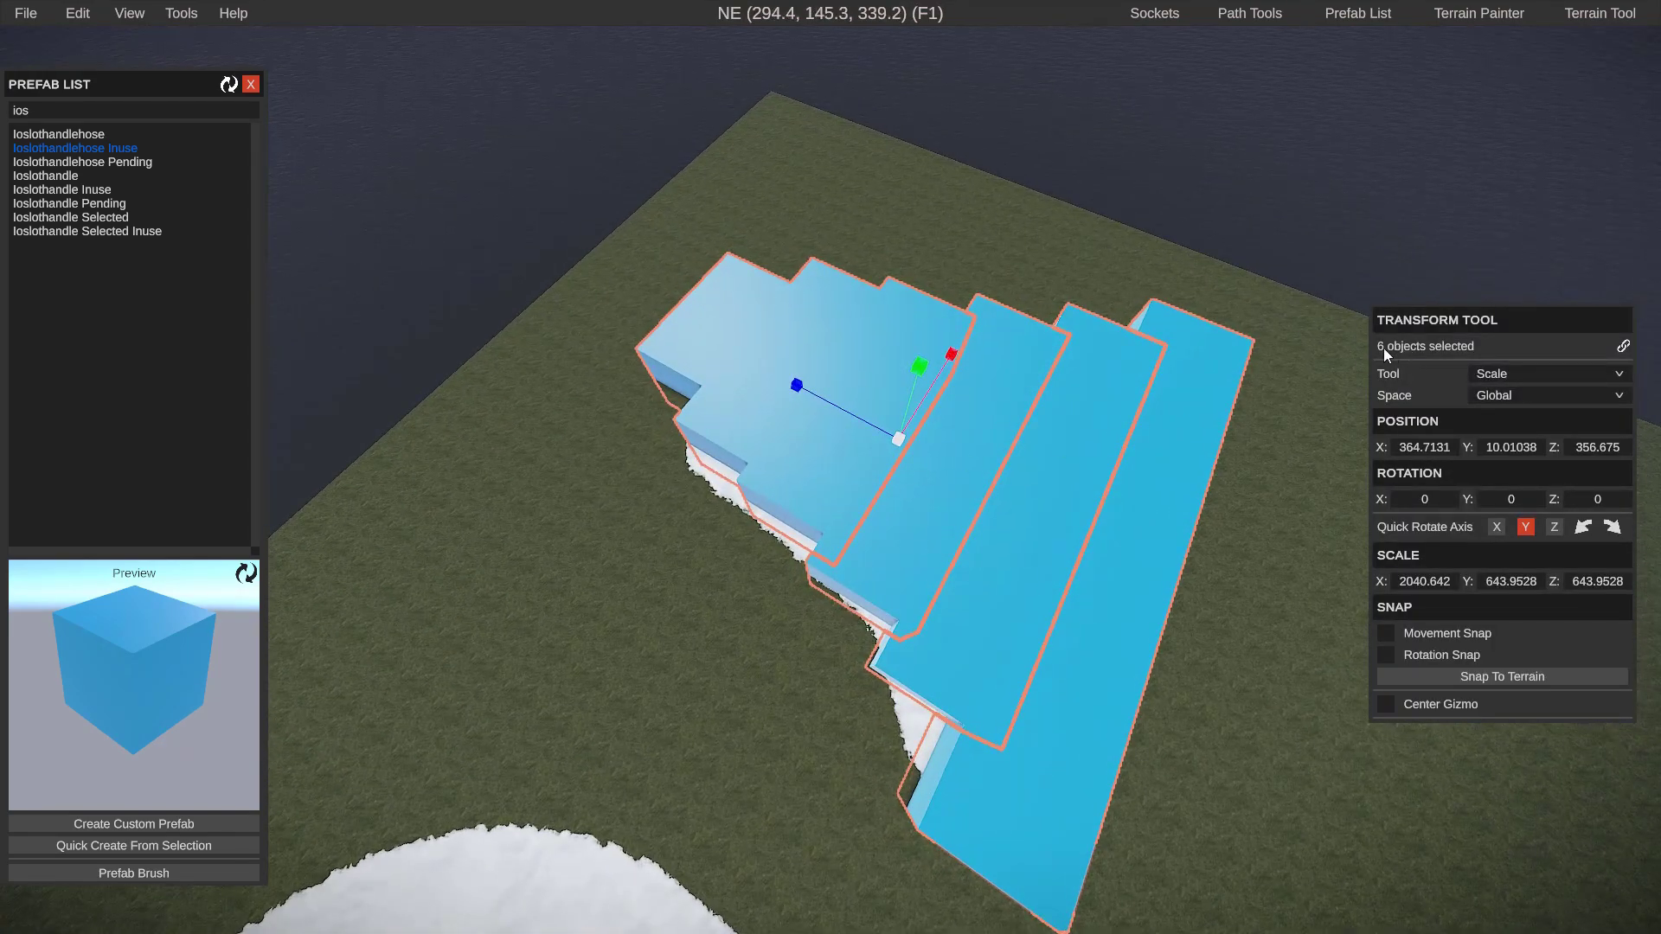
right_click_drag(1228, 416, 833, 462)
key("d")
key("w")
key("s")
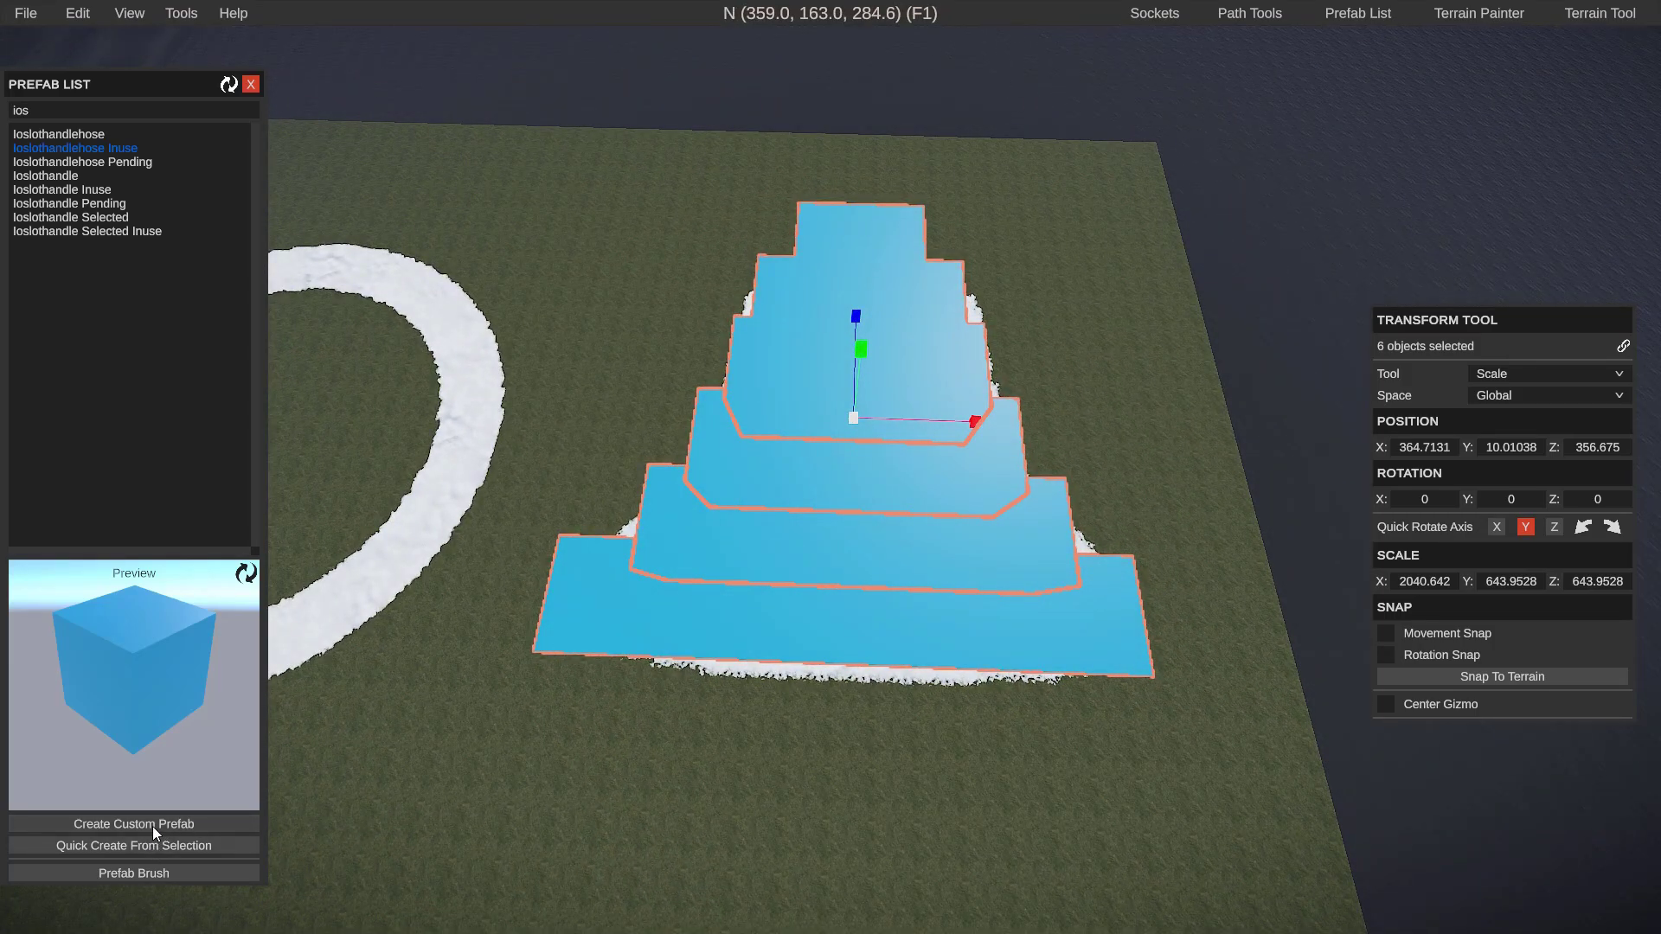
mouse_move(106, 86)
left_mouse_down()
mouse_move(367, 71)
mouse_move(537, 102)
mouse_move(1488, 63)
mouse_move(201, 87)
mouse_move(111, 52)
mouse_move(115, 70)
left_mouse_up()
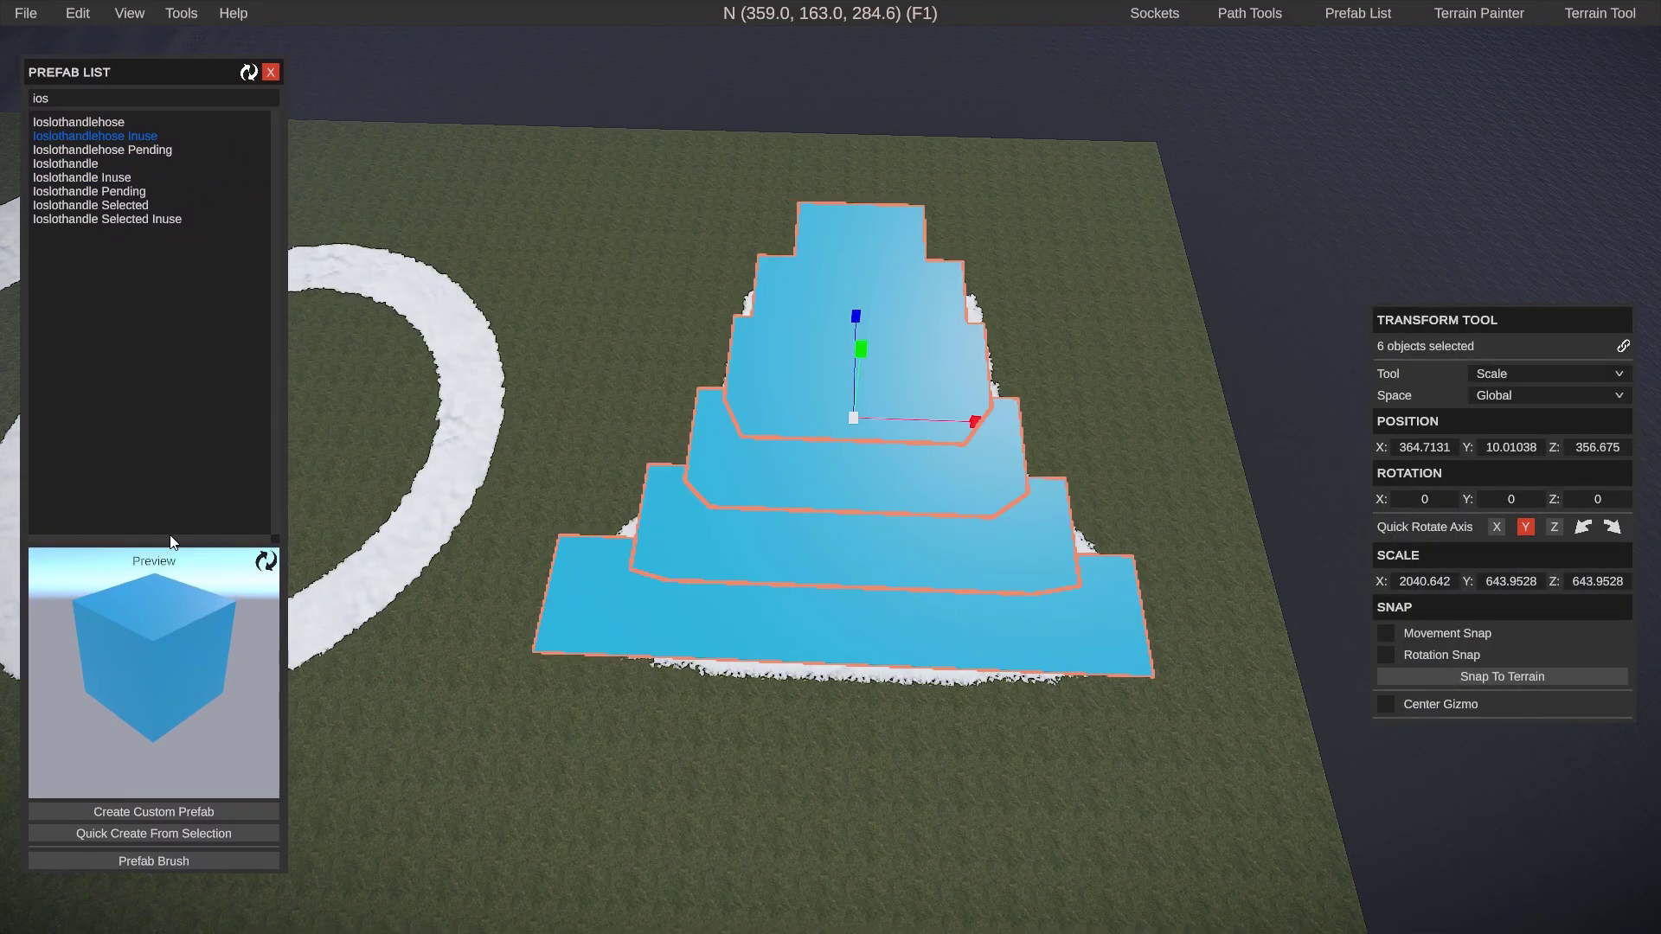
left_click(113, 836)
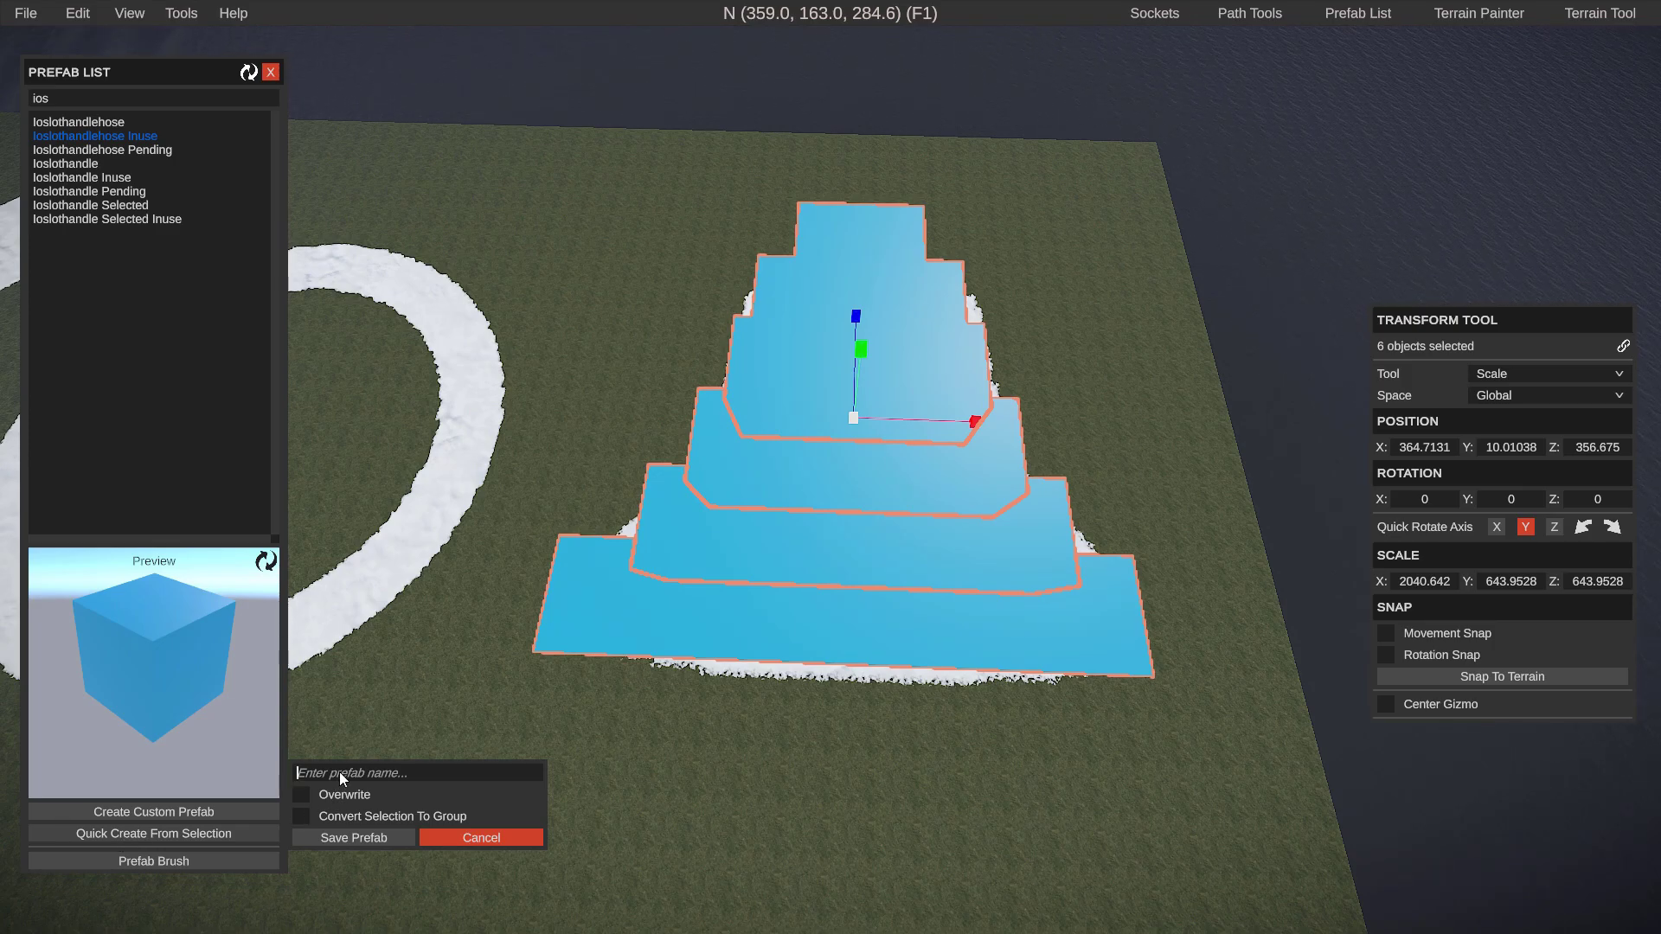
type("BlueBell")
left_click(352, 838)
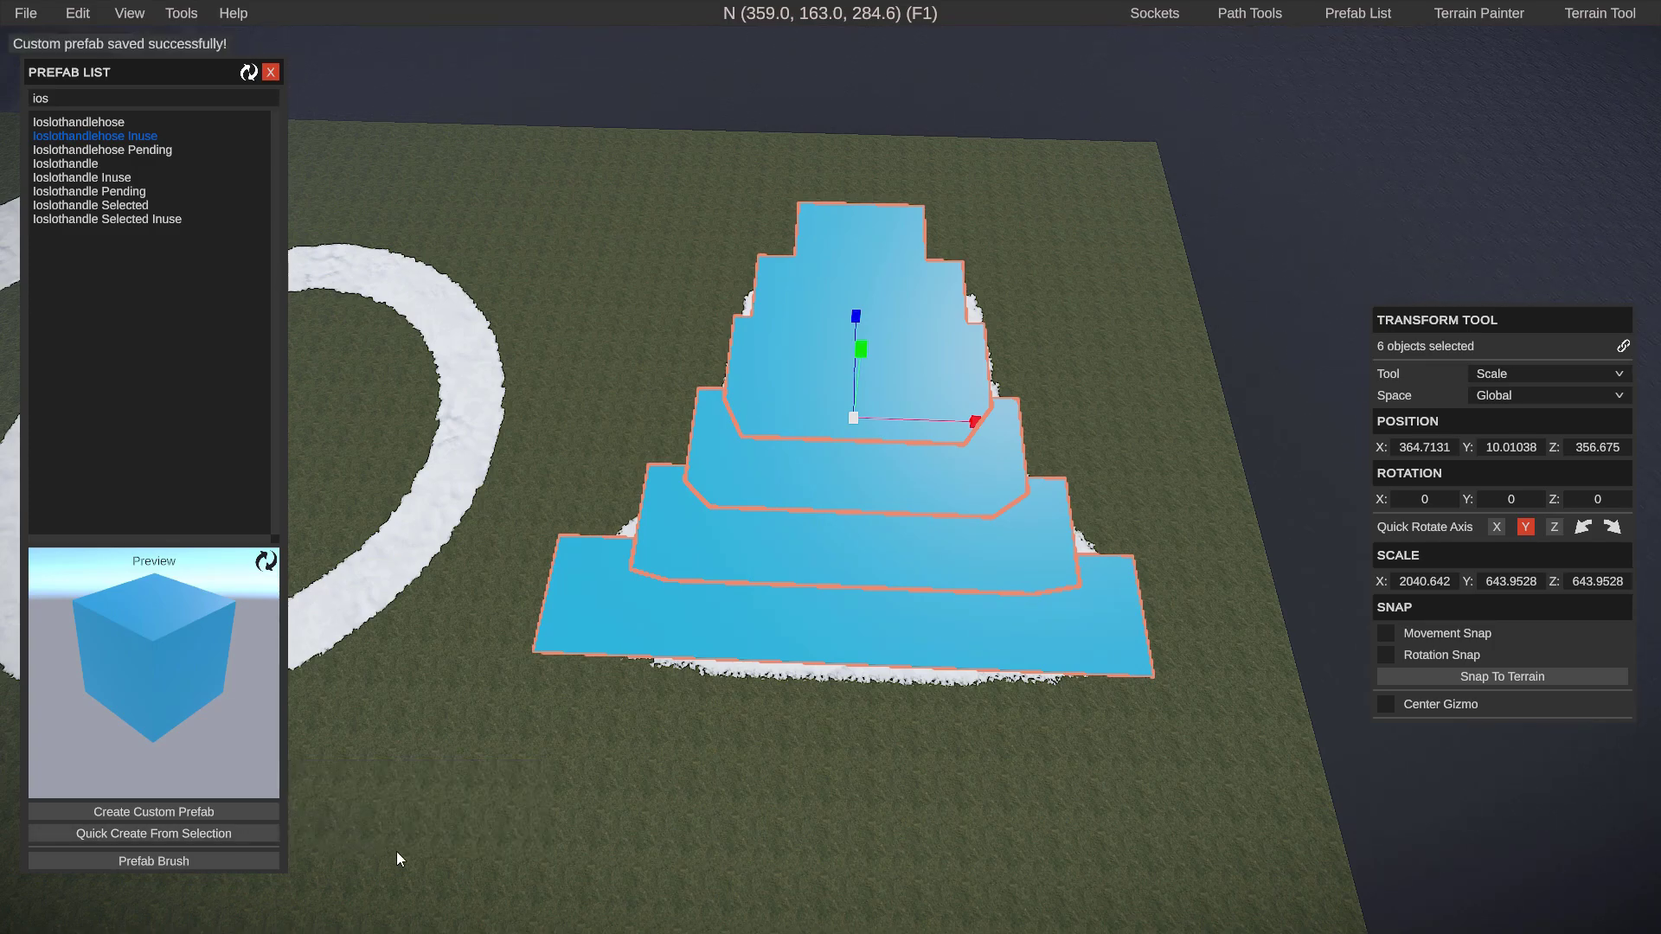
left_click(510, 841)
- Raise the Bluebell prefab to about Y 76.9 and stand it upright with an X rotation of about 270.7
right_click_drag(511, 841, 848, 831)
key("w")
key("a")
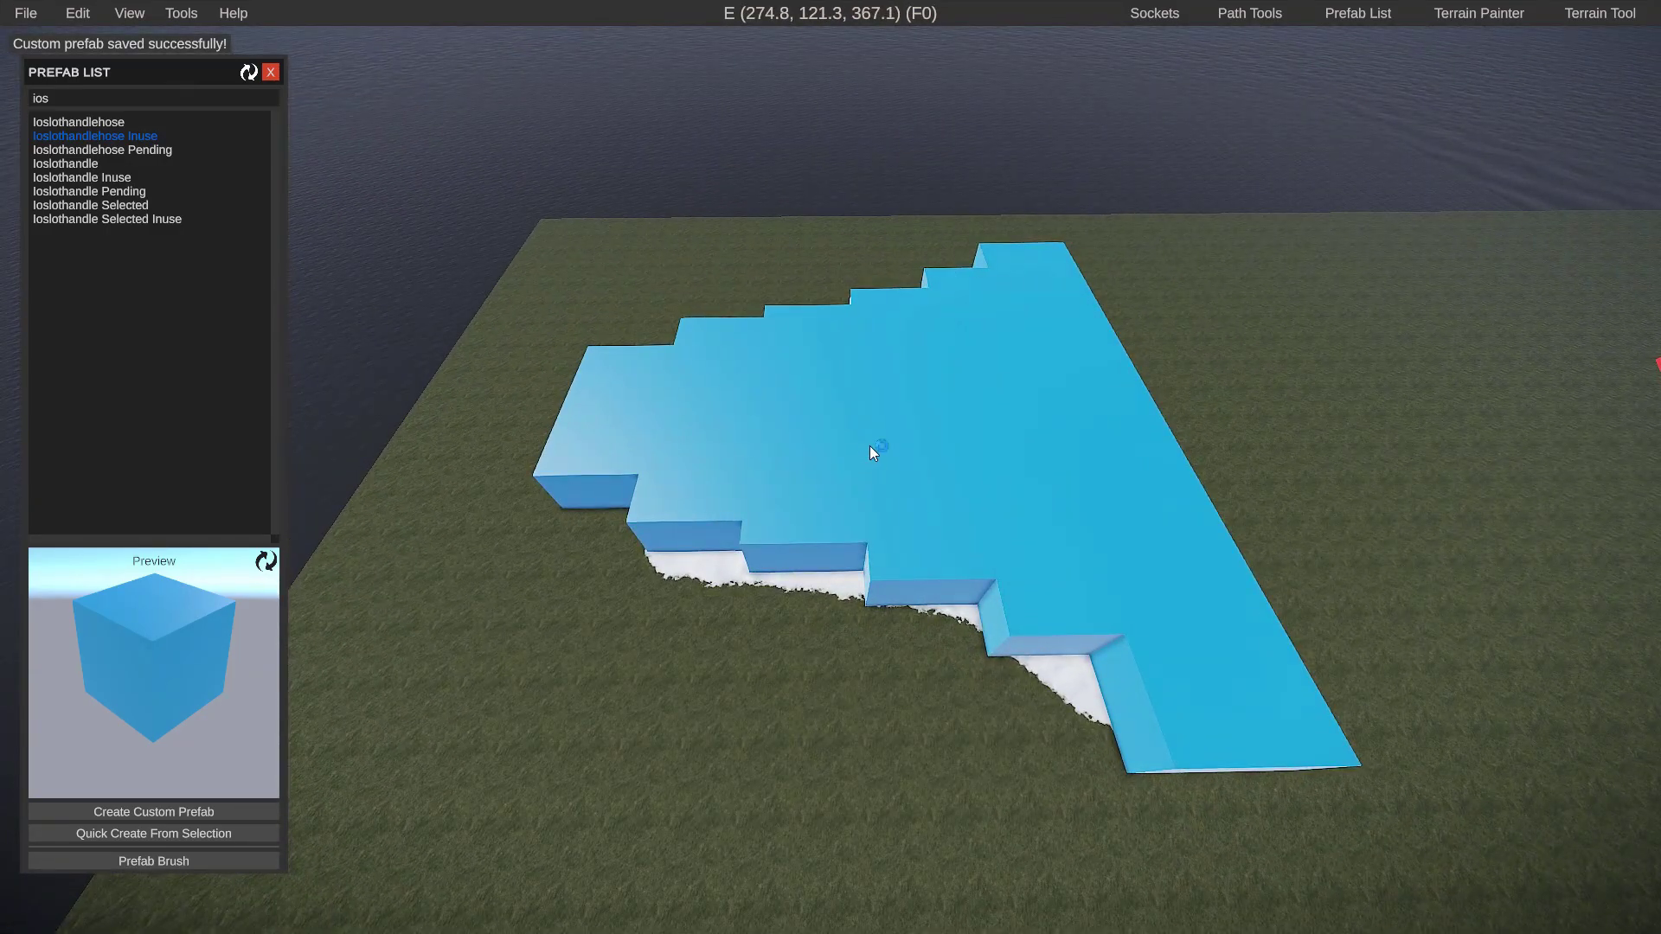
left_click(869, 445)
left_click_drag(866, 339, 884, 205)
key("e")
left_click_drag(839, 86, 1061, 63)
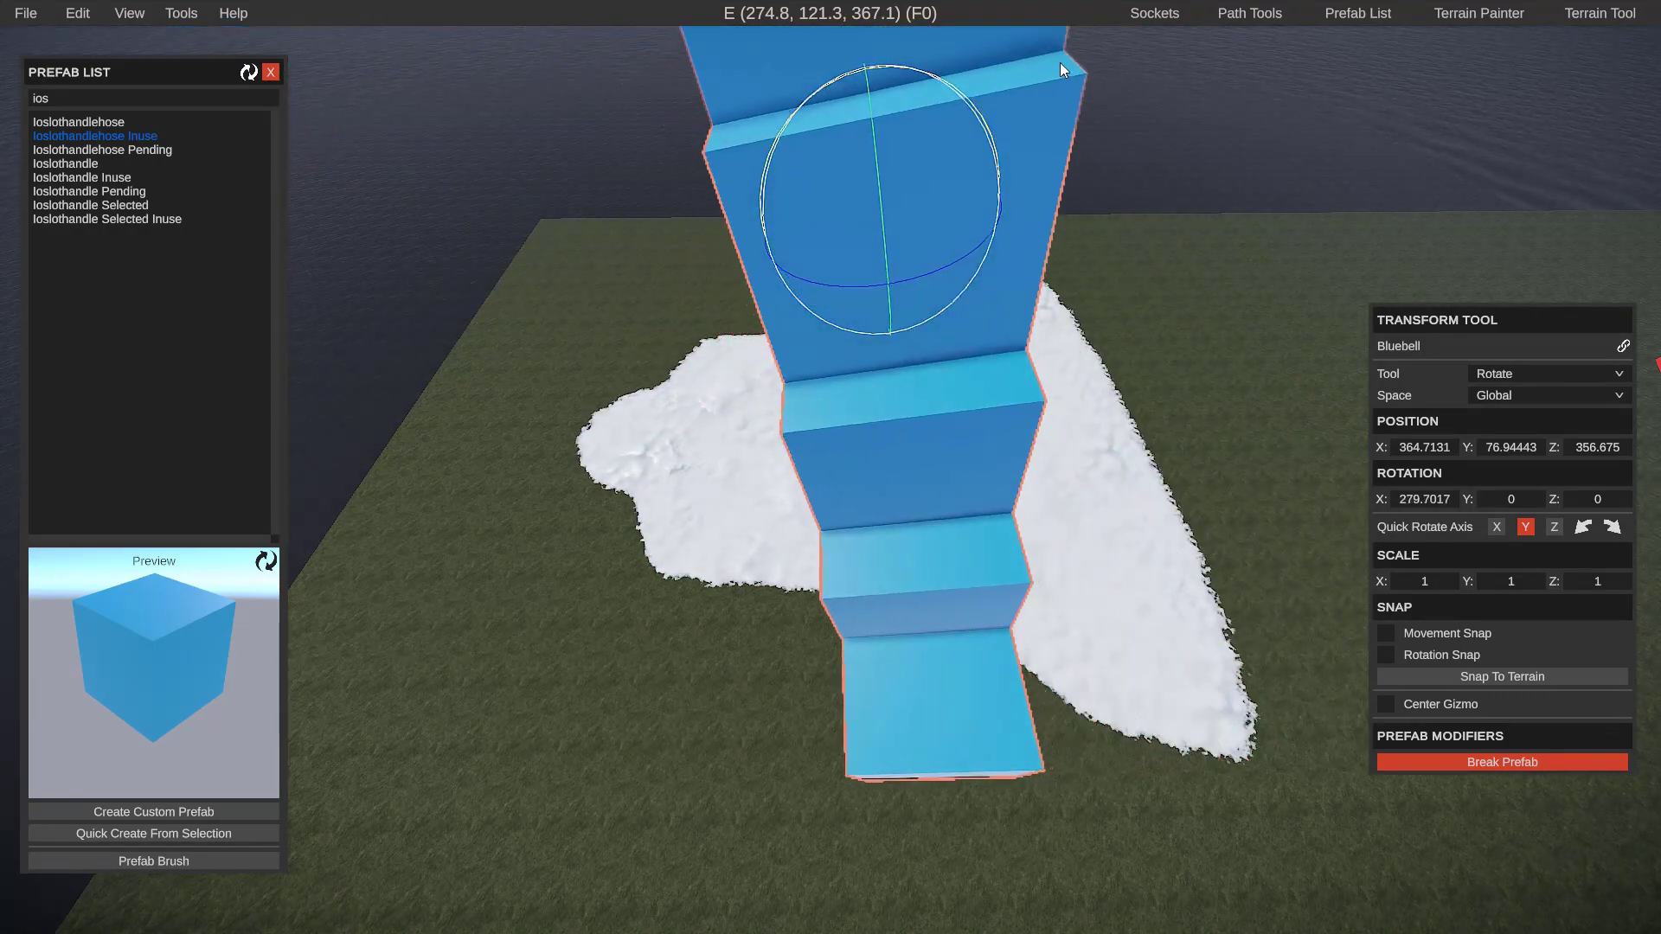
key("f")
key("w")
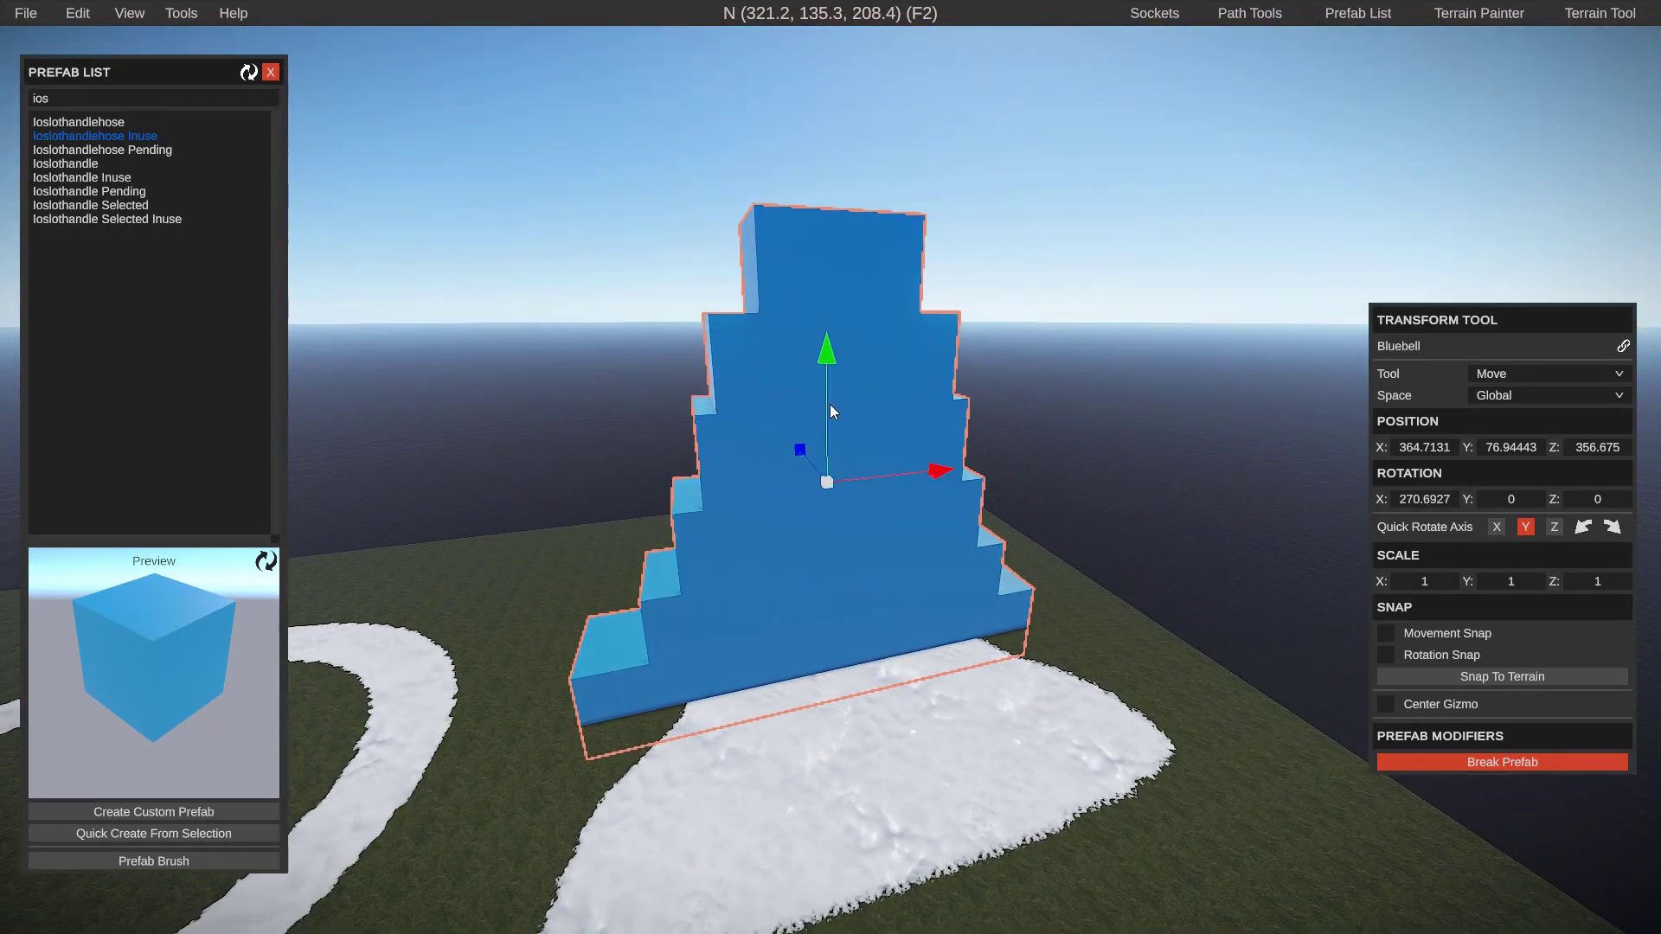
- Raise the Bluebell prefab to about Y 109 and shrink it uniformly to a scale of about 0.025
left_click_drag(832, 406, 832, 307)
key("r")
left_click_drag(832, 397, 811, 397)
key("w")
right_click_drag(803, 428, 820, 481)
left_click(863, 495)
- Delete the shrunken Bluebell prefab above the snow bell stamp
key("w")
key("d")
key("s")
key("w")
key("a")
key("s")
left_click(839, 491)
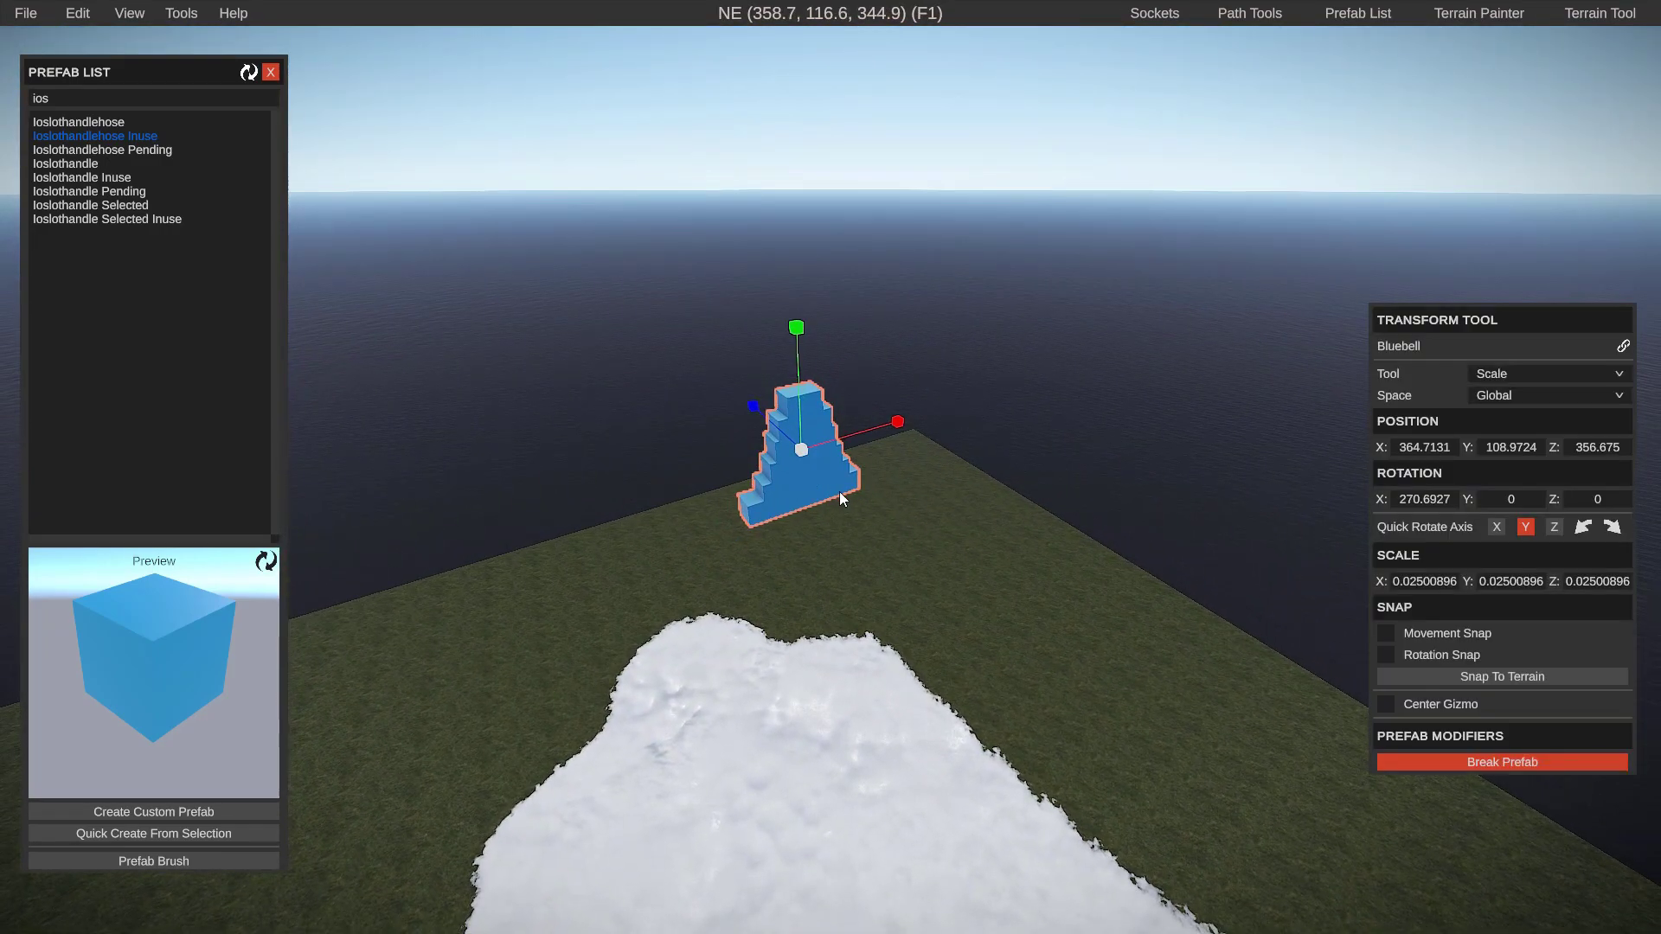
key("Delete")
- Survey the whole terrain from above, including the snow stamps, the raised shapes and the red bell
right_click_drag(839, 492, 872, 497)
key("a")
key("w")
key("space")
key("a")
key("space")
key("s")
key("a")
key("d")
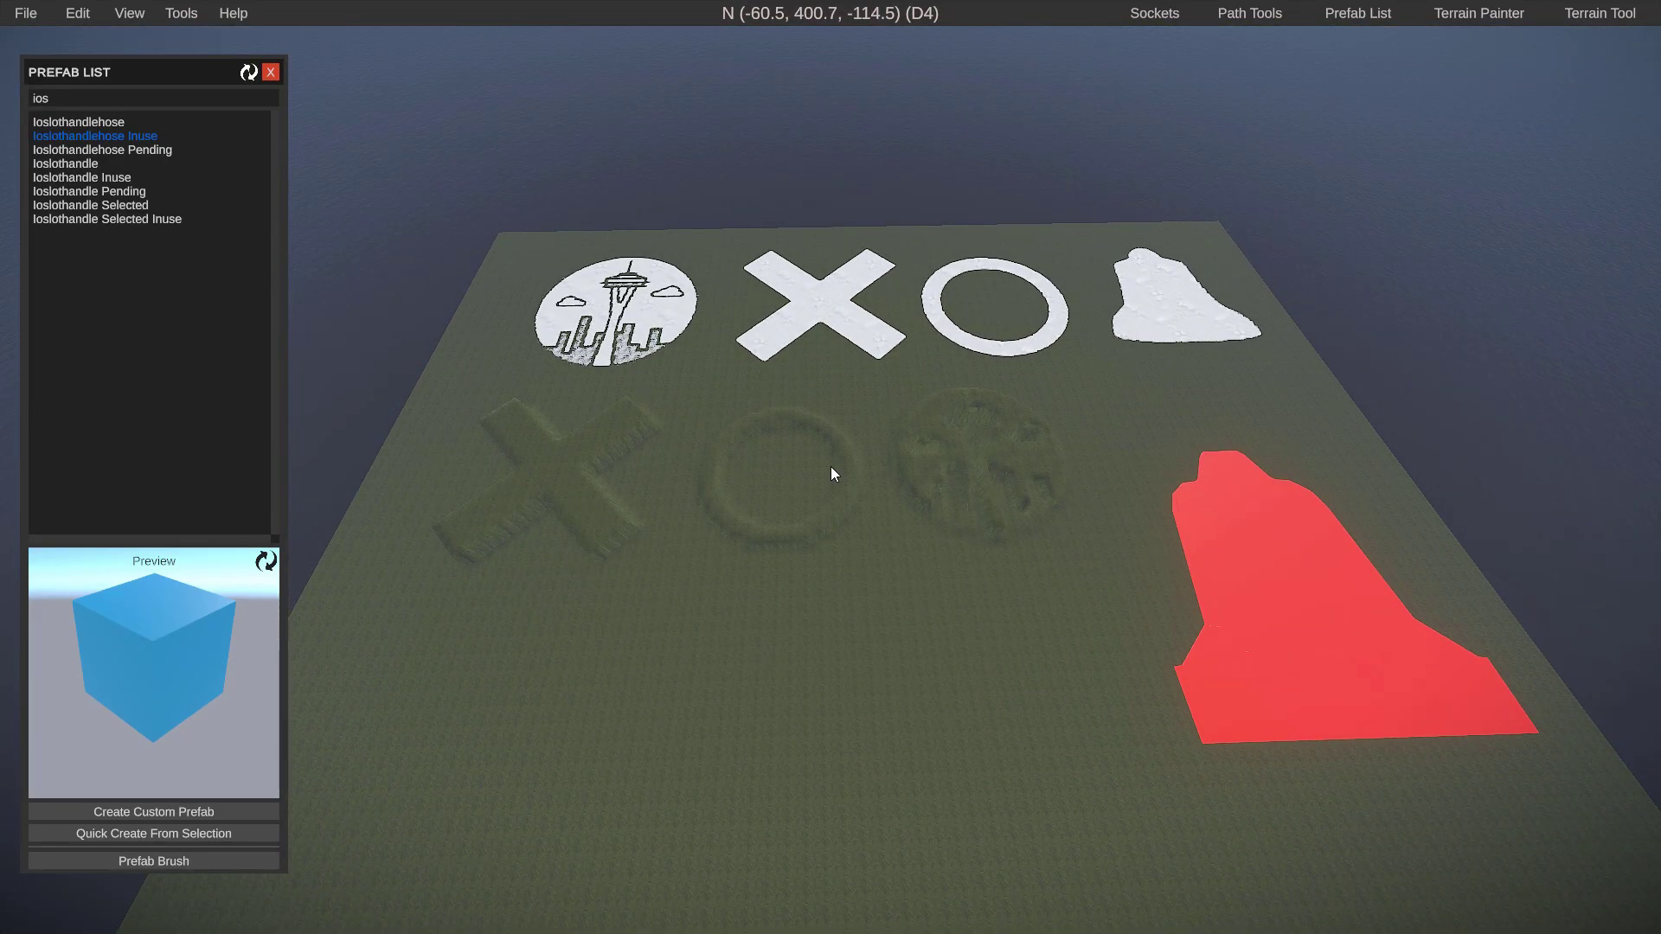